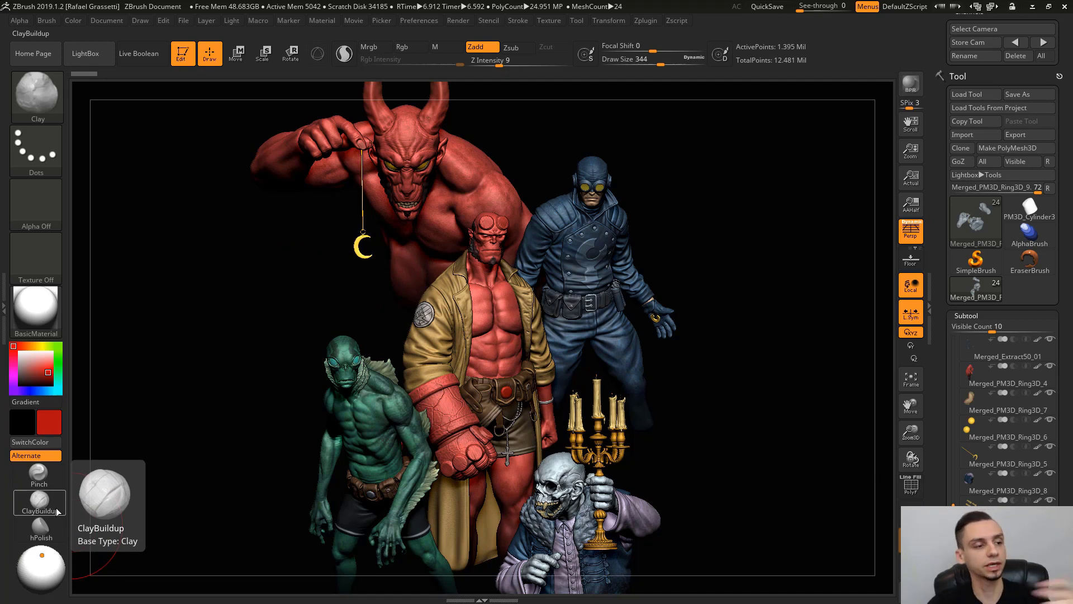
left_click(418, 20)
key("shift")
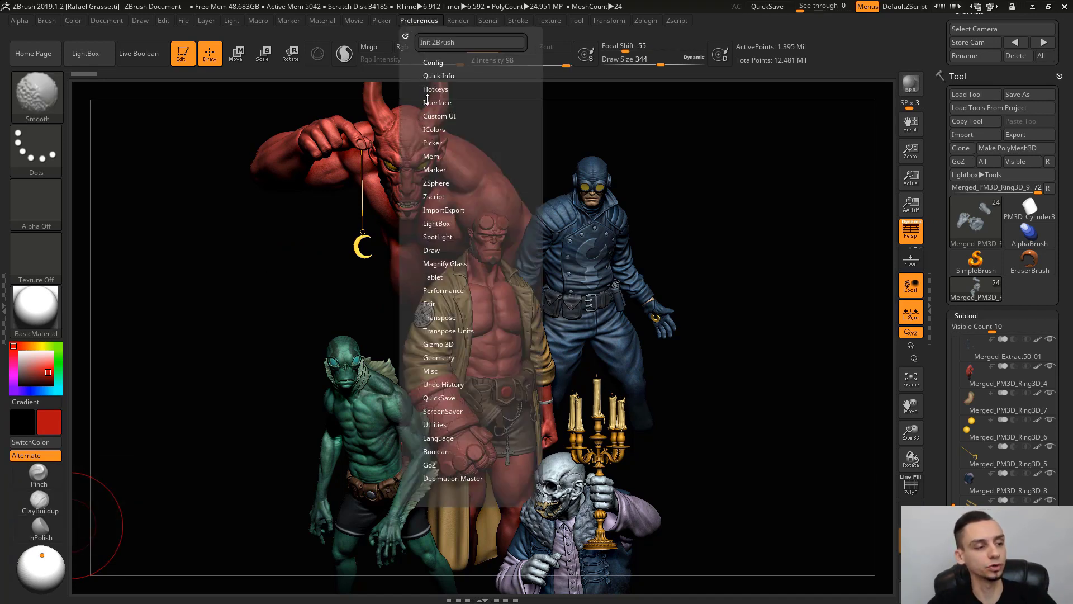
left_click(427, 101)
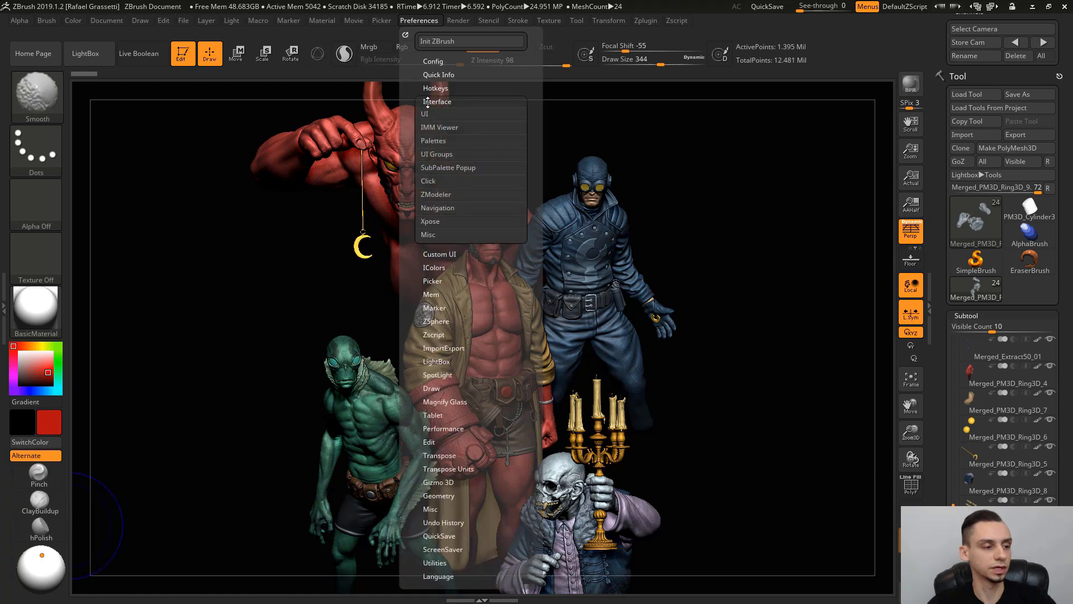
left_click(427, 101)
left_click(430, 60)
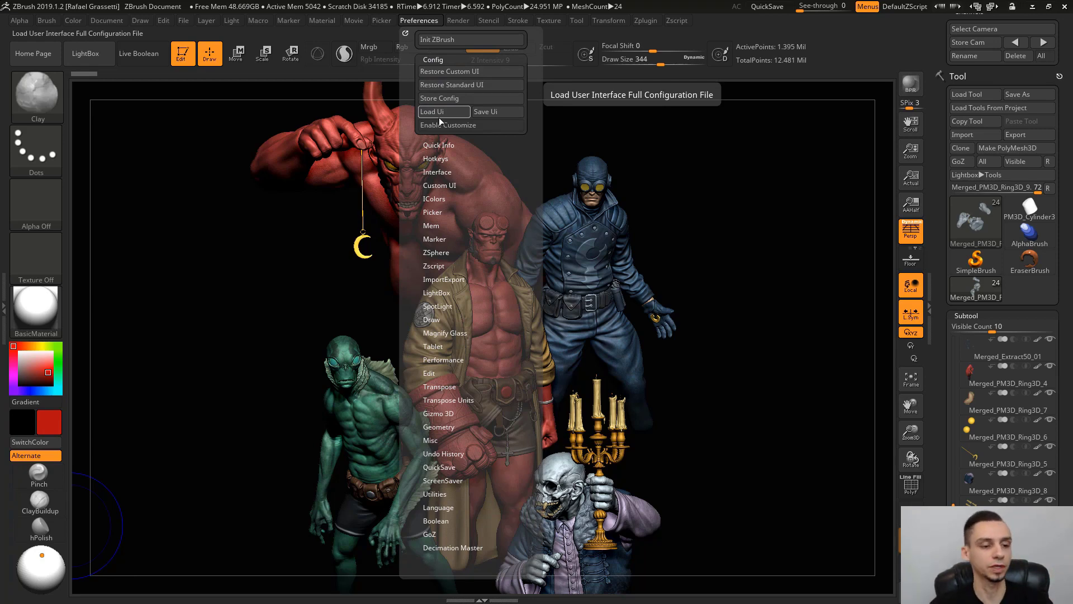
left_click(499, 600)
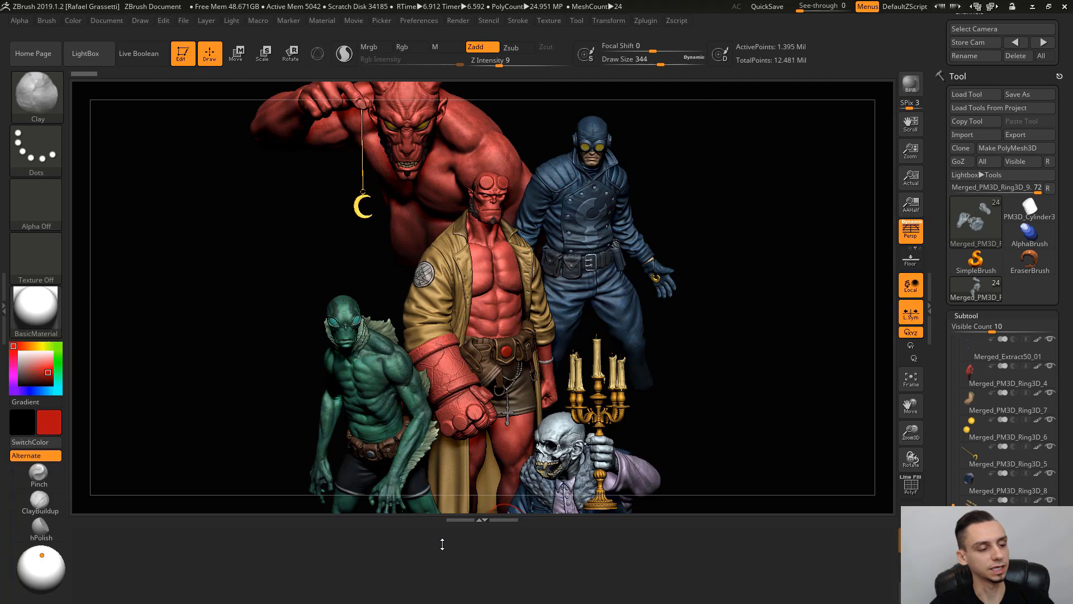
left_click(481, 518)
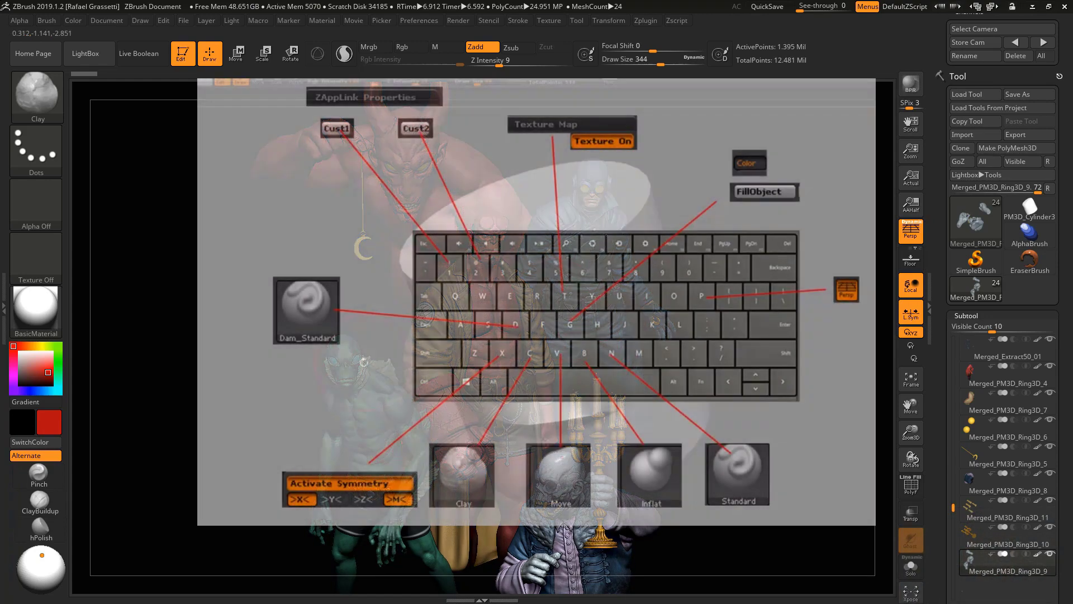
Step: Alternate between the Move and Inflat brushes, finishing on Move
key("v")
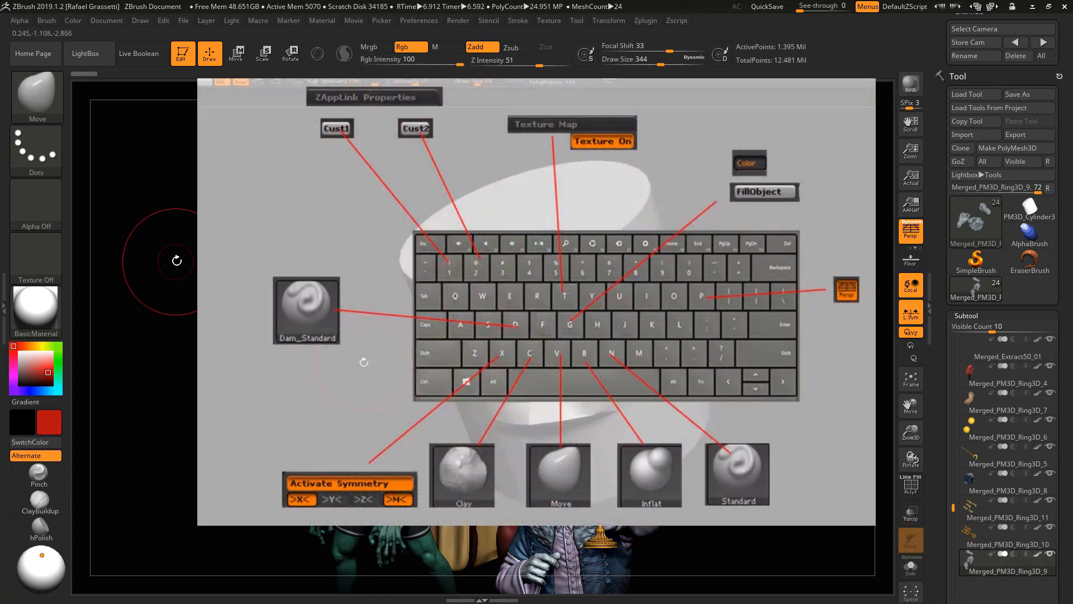
key("b")
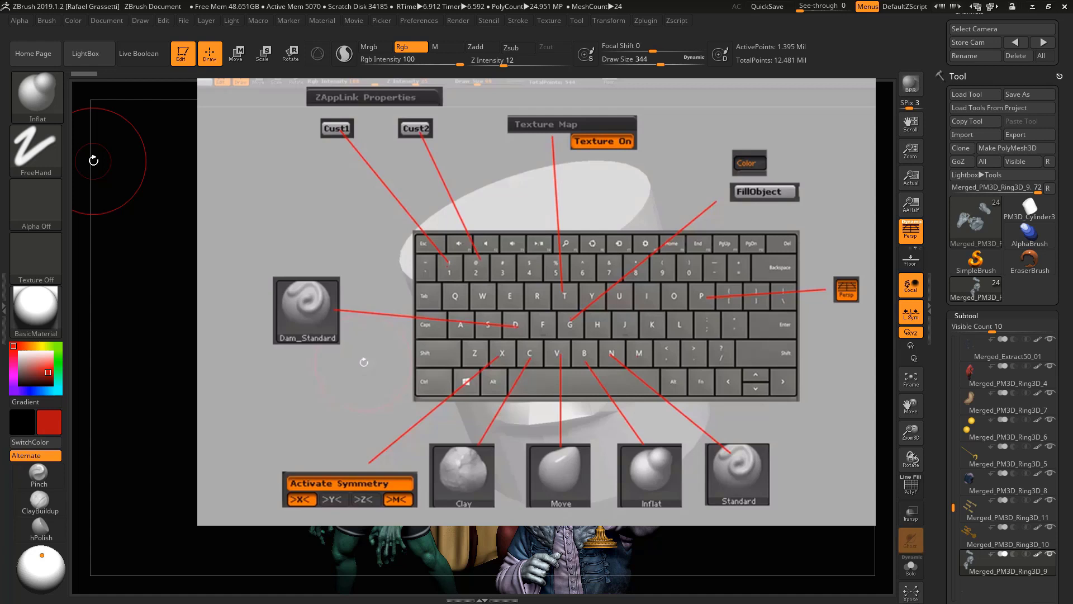
key("v")
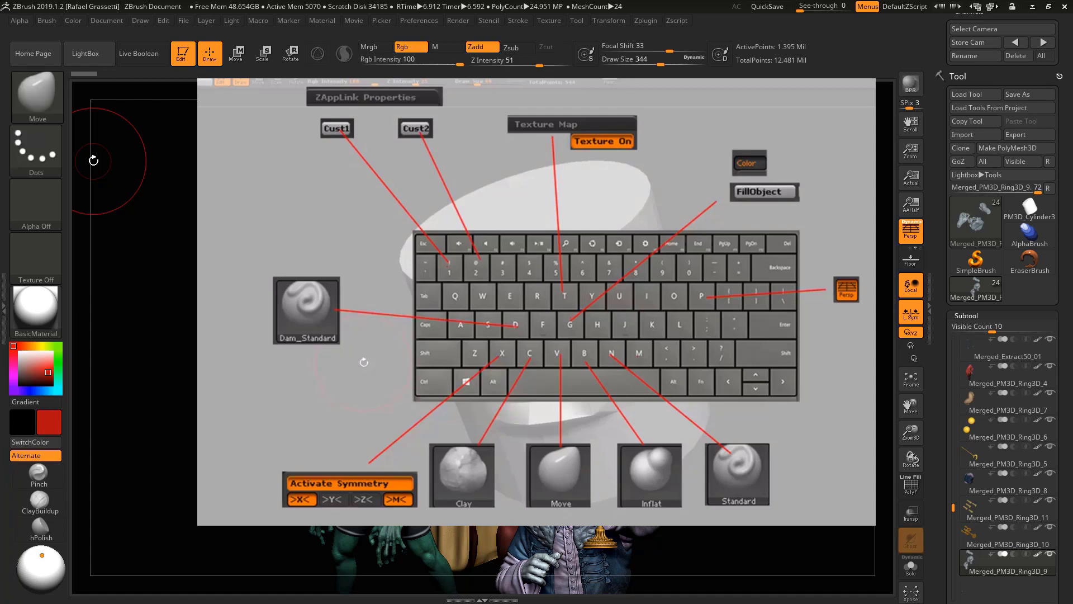
key("b")
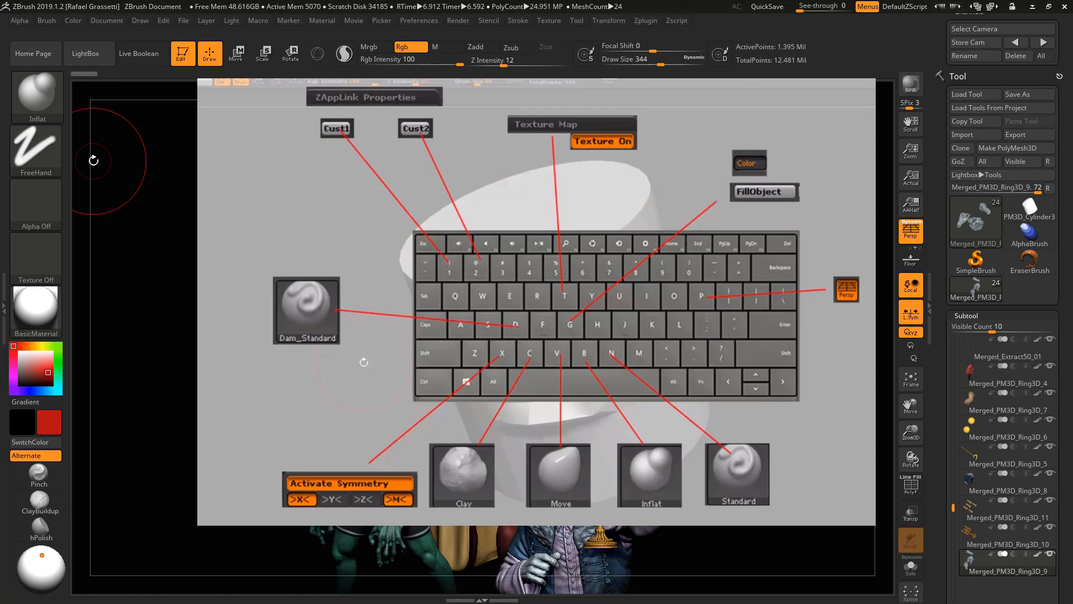
key("b")
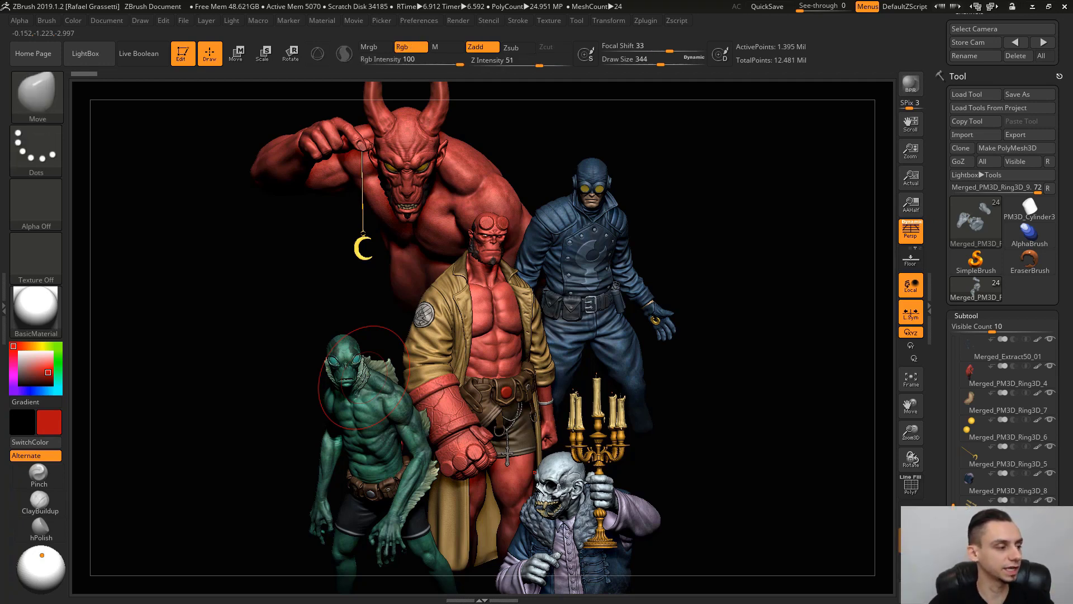
Step: Switch the sculpting brush to Standard and from there to DamStandard
key("b")
key("s")
key("t")
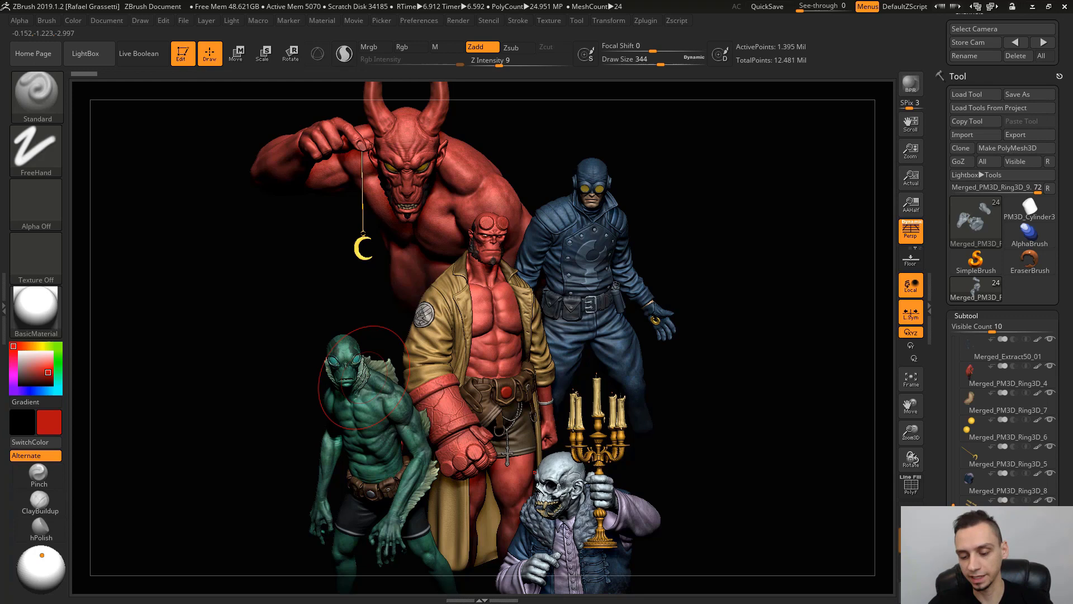
key("b")
key("d")
key("s")
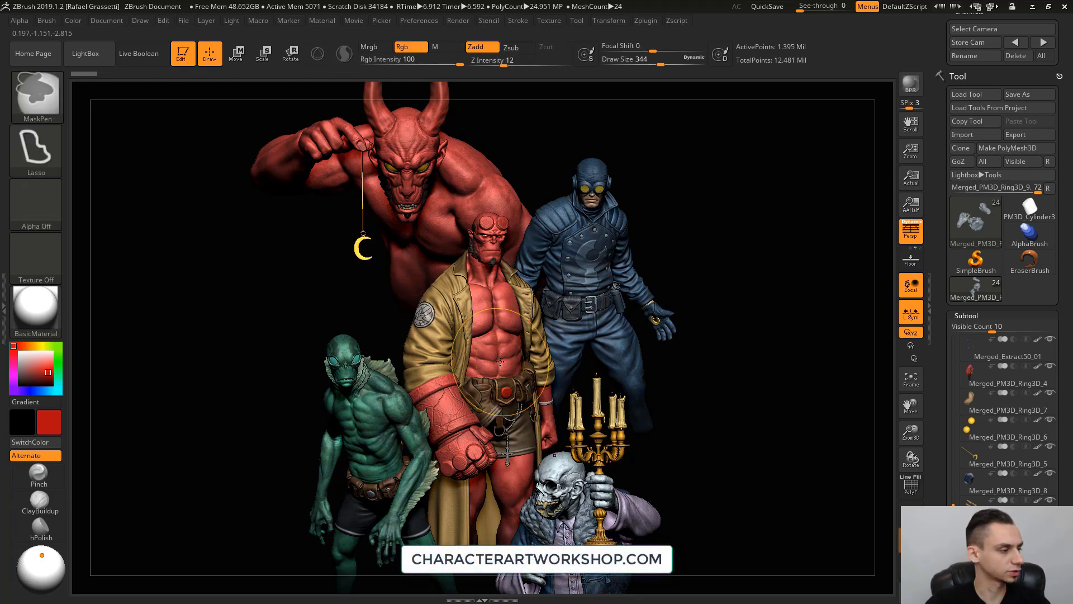
Step: Start assigning a custom hotkey to the Pinch brush and cancel the assignment
left_click(47, 479, "ctrl+alt")
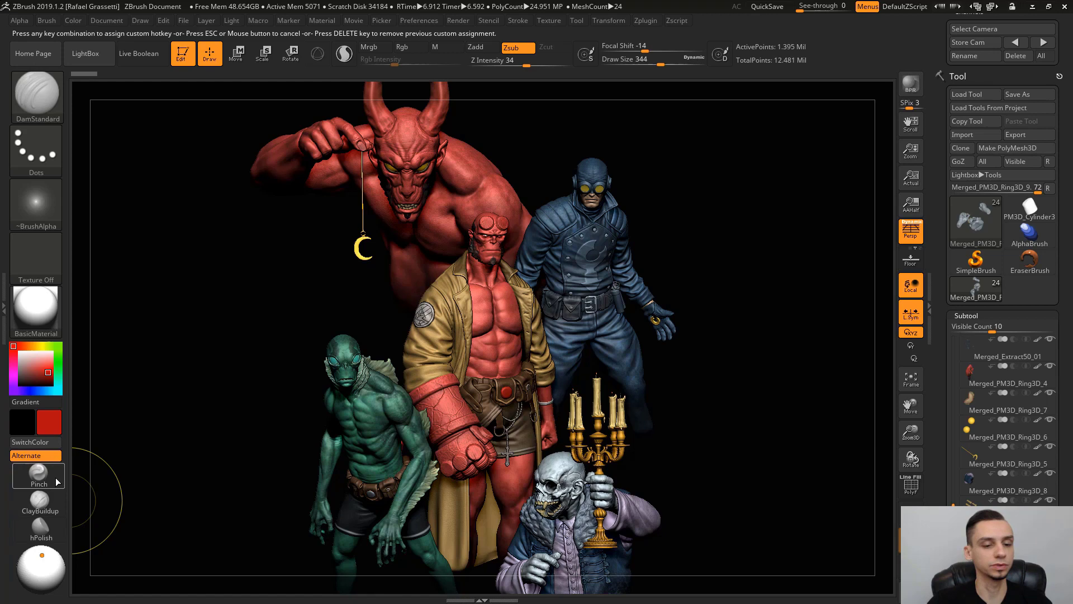
key("Escape")
Step: Leave edit mode on the character group and clear the canvas
left_click_drag(226, 281, 225, 275)
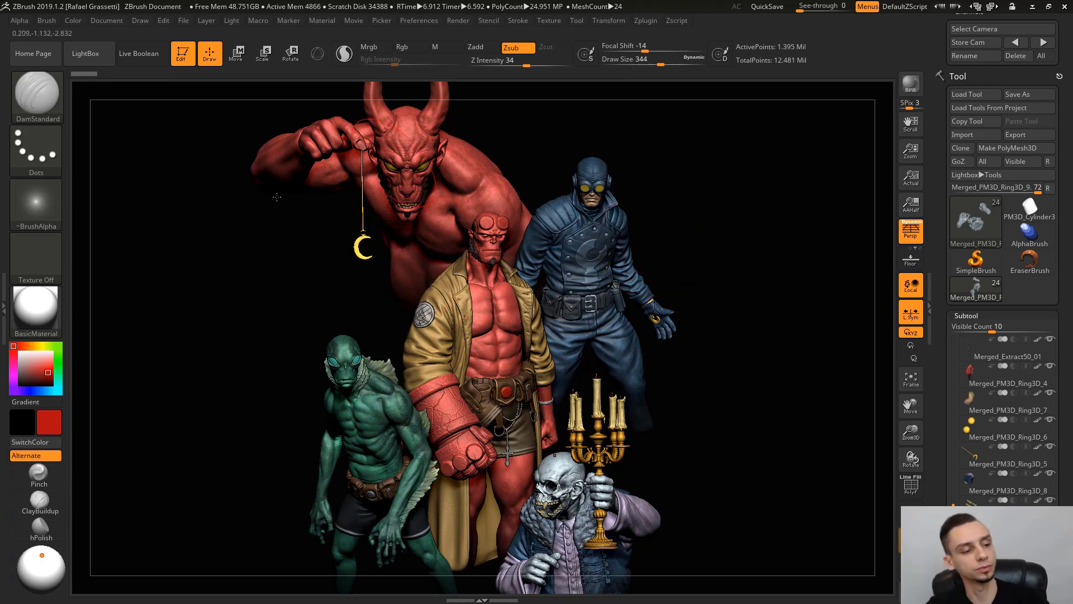
left_click_drag(266, 304, 274, 290)
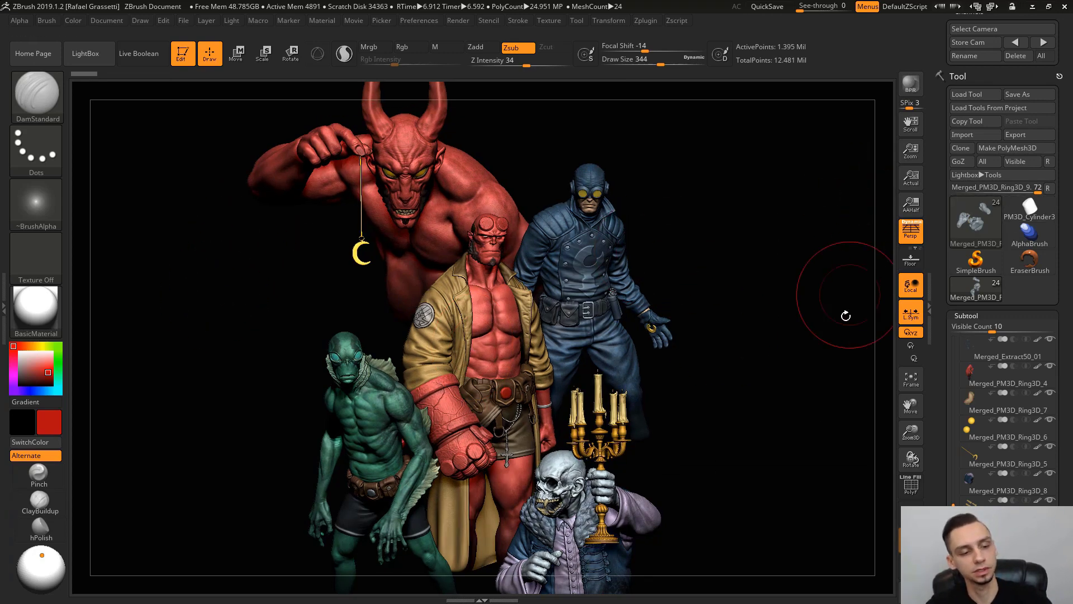
left_click(182, 53)
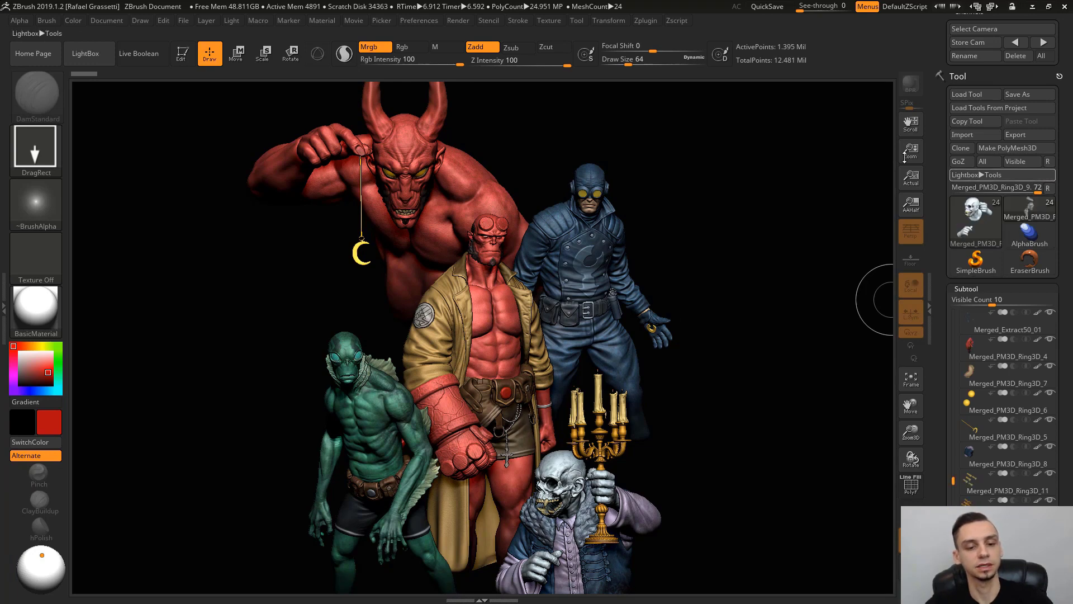
key("ctrl+n")
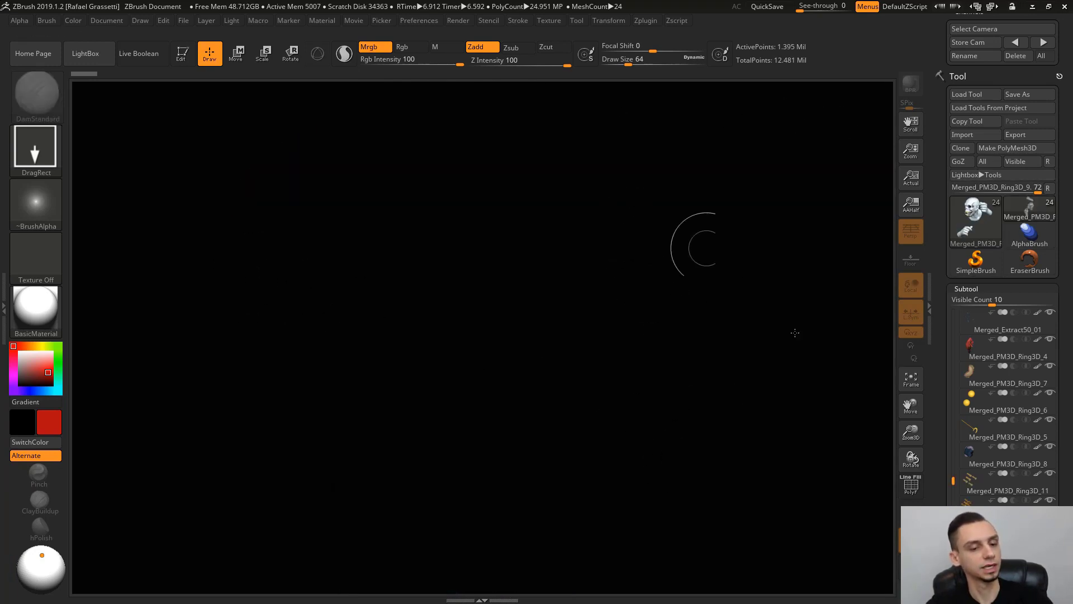
Step: Draw a Cube3D primitive in the middle of the canvas and put it in edit mode
left_click(973, 216)
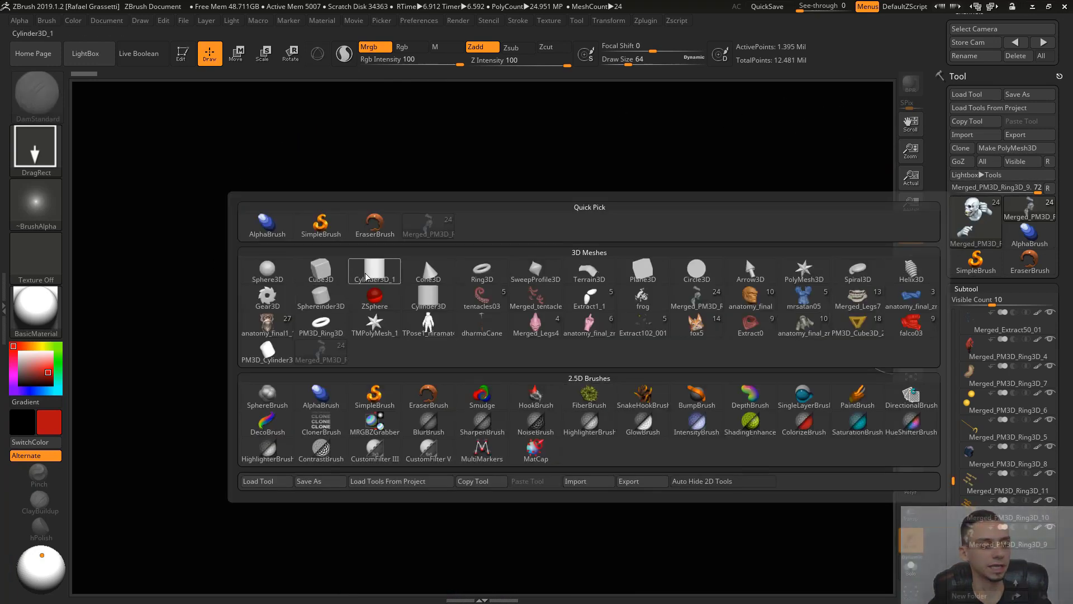
mouse_move(366, 277)
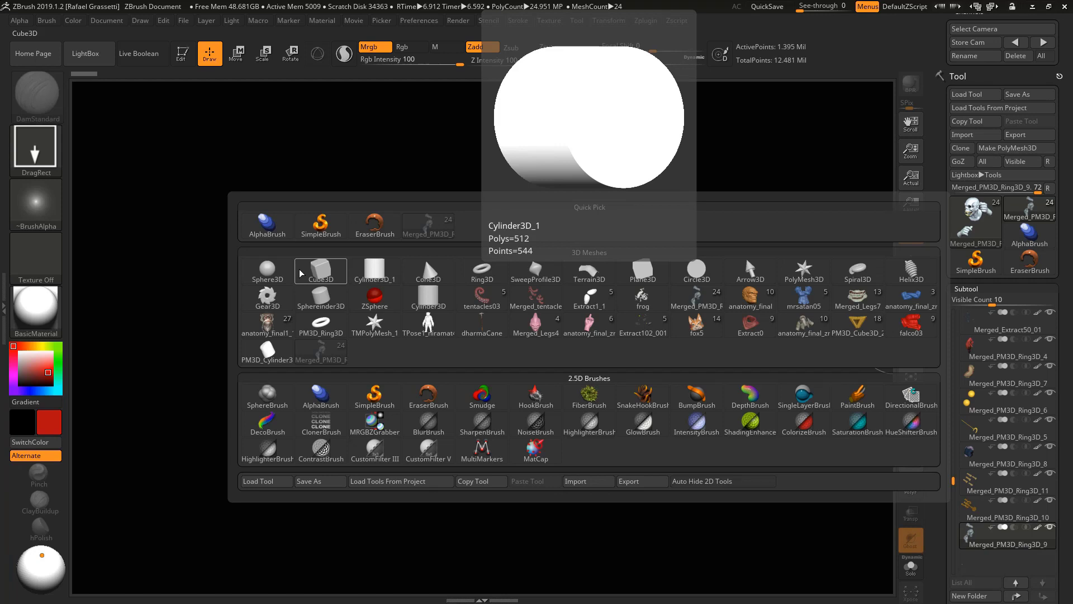
left_click(316, 272)
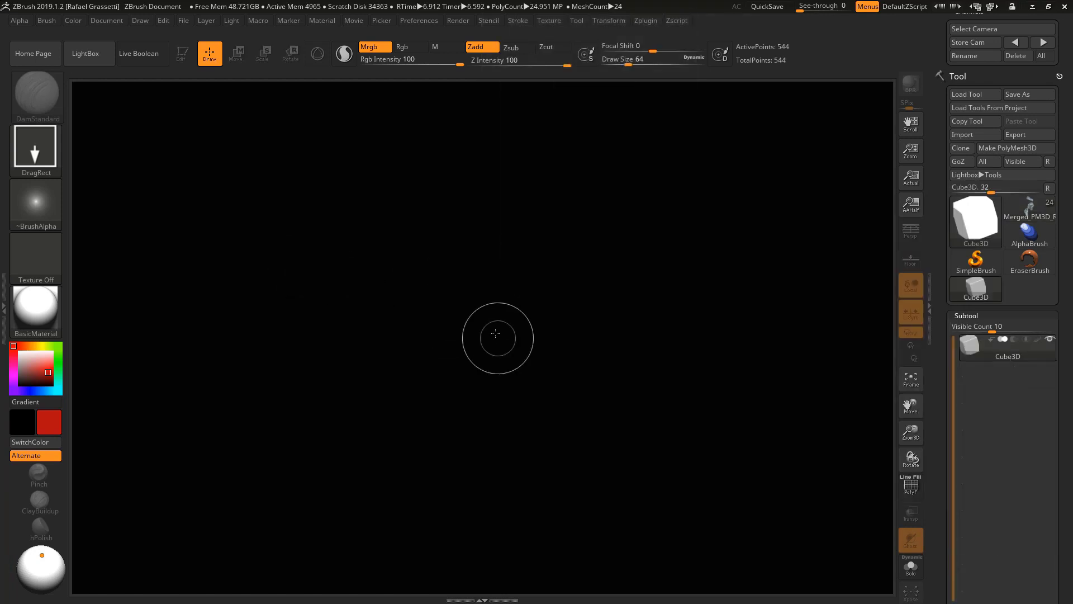
left_click_drag(492, 335, 493, 412)
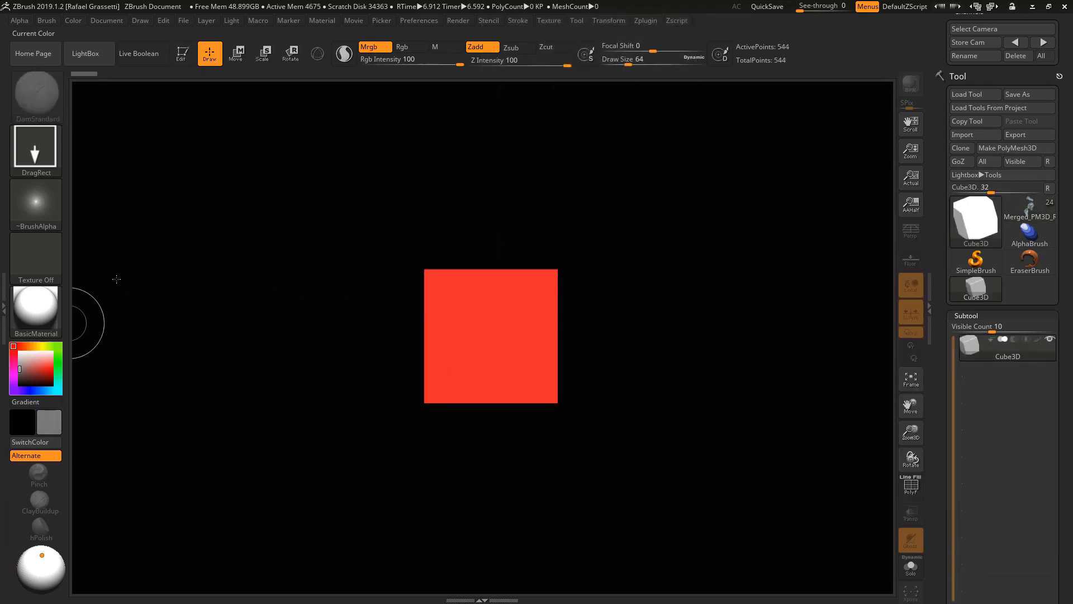
key("t")
mouse_move(237, 290)
left_mouse_down()
mouse_move(252, 306)
mouse_move(249, 289)
mouse_move(251, 301)
left_mouse_up()
Step: Select the Move brush and try to sculpt the cube primitive
key("b")
key("m")
key("v")
left_click(480, 323)
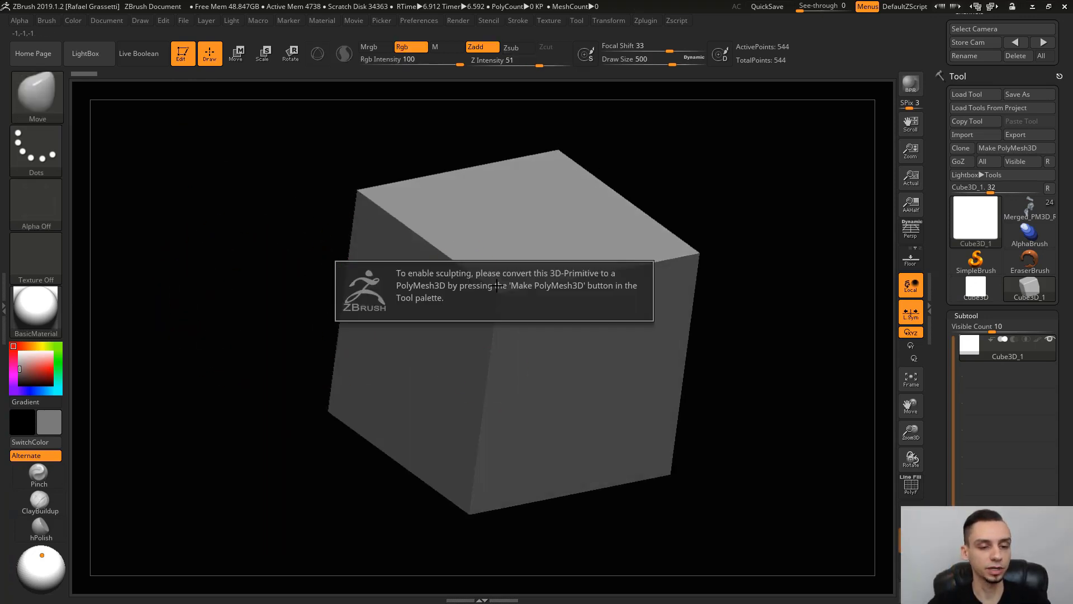
Step: Convert the cube to a PolyMesh3D, make a test pull on it with the Move brush and undo that pull
left_click(990, 146)
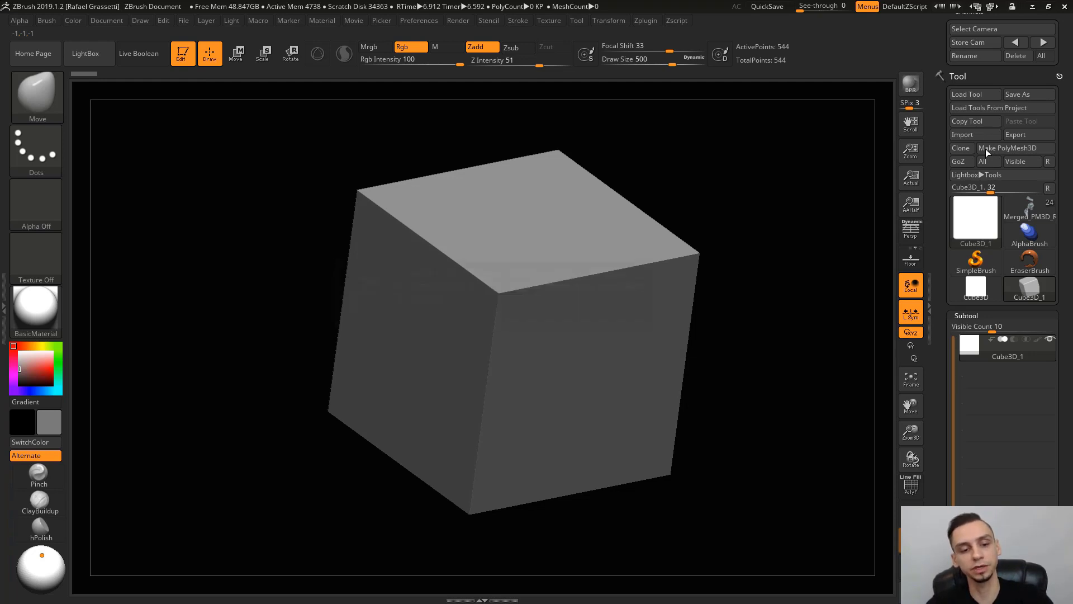
left_click_drag(483, 279, 516, 304)
key("ctrl+z")
mouse_move(240, 242)
left_mouse_down()
mouse_move(367, 282)
mouse_move(288, 272)
mouse_move(455, 324)
left_mouse_up()
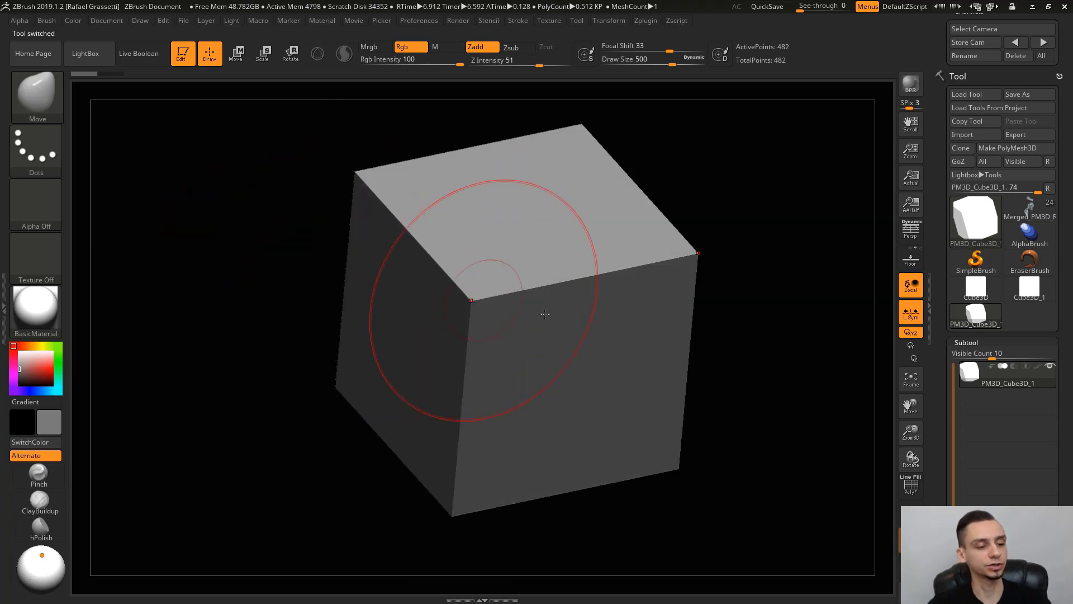
Step: Deform the cube with the Move brush at draw size 1000 under X symmetry and smooth its hard edges
left_click(609, 20)
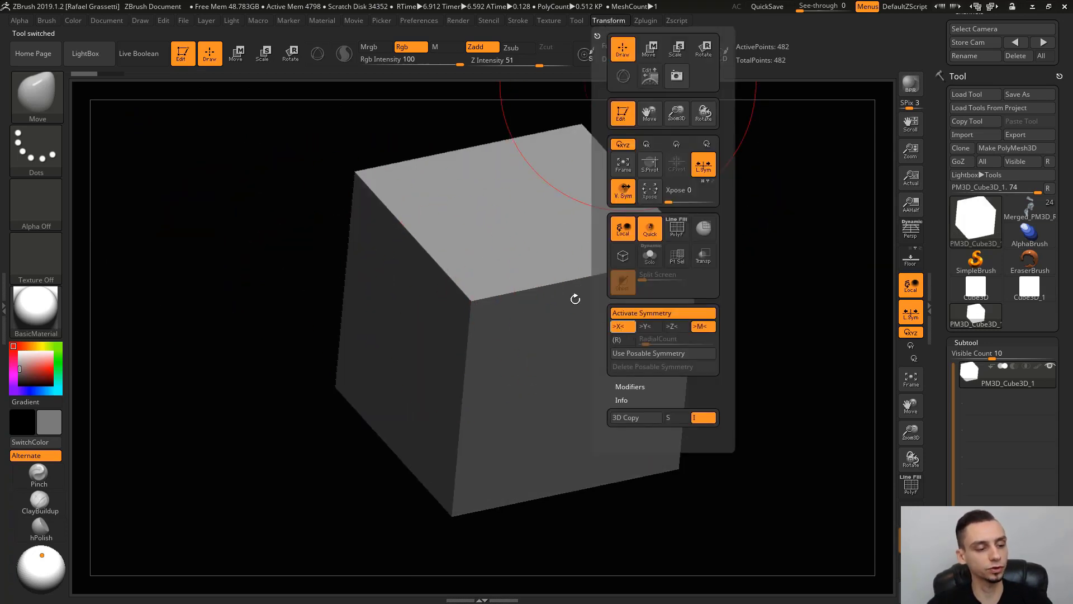
left_click_drag(471, 304, 484, 295)
mouse_move(399, 218)
left_mouse_down()
mouse_move(419, 209)
mouse_move(462, 249)
left_mouse_up()
mouse_move(341, 246)
left_mouse_down()
mouse_move(323, 234)
mouse_move(467, 326)
left_mouse_up()
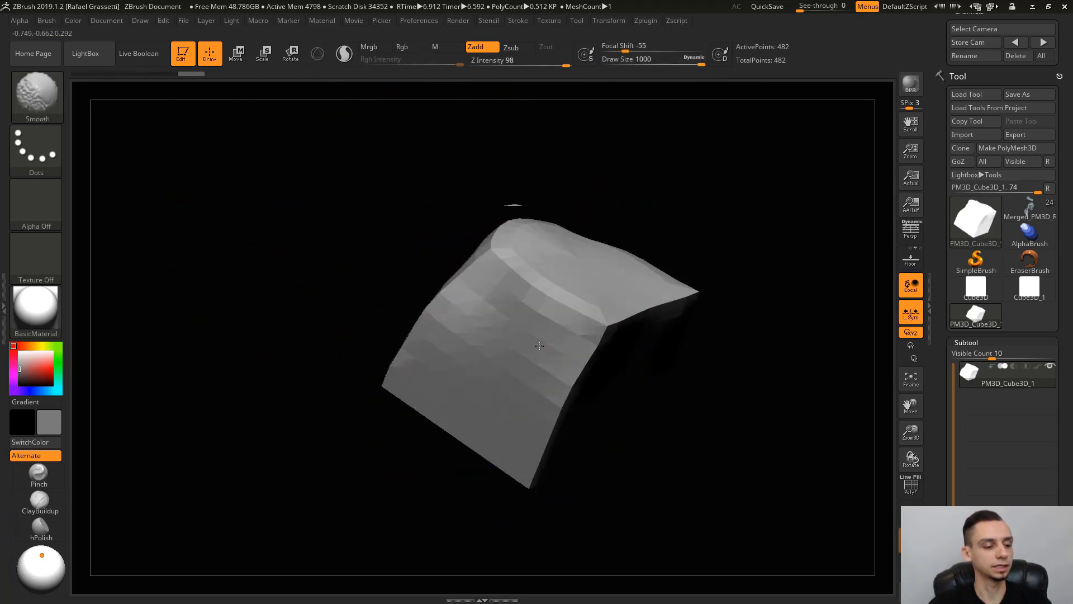
Step: Change the document background color to near-white
left_click(106, 20)
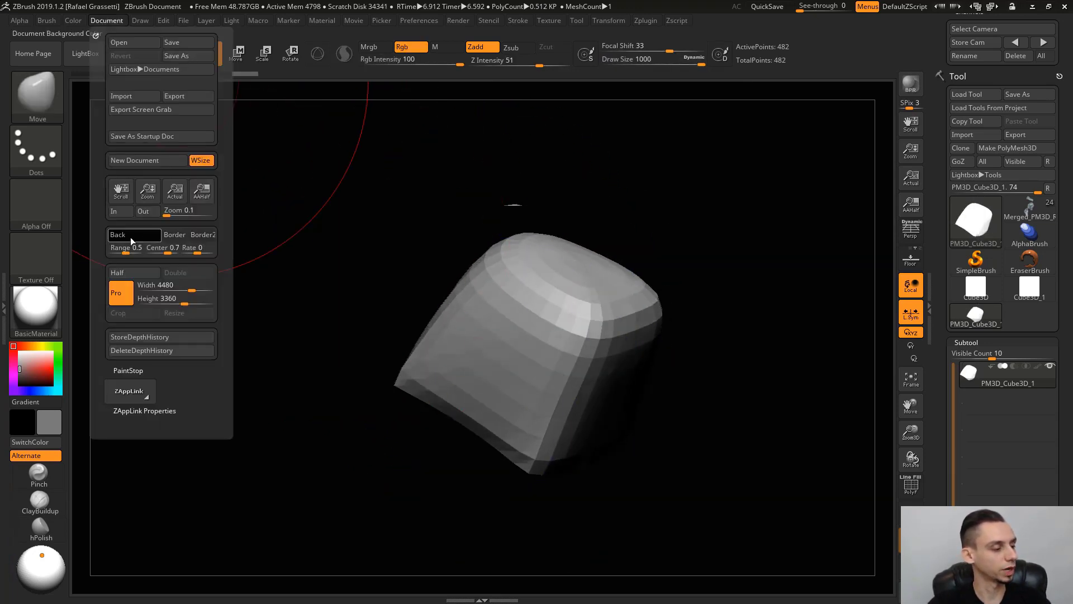
left_click_drag(132, 240, 20, 352)
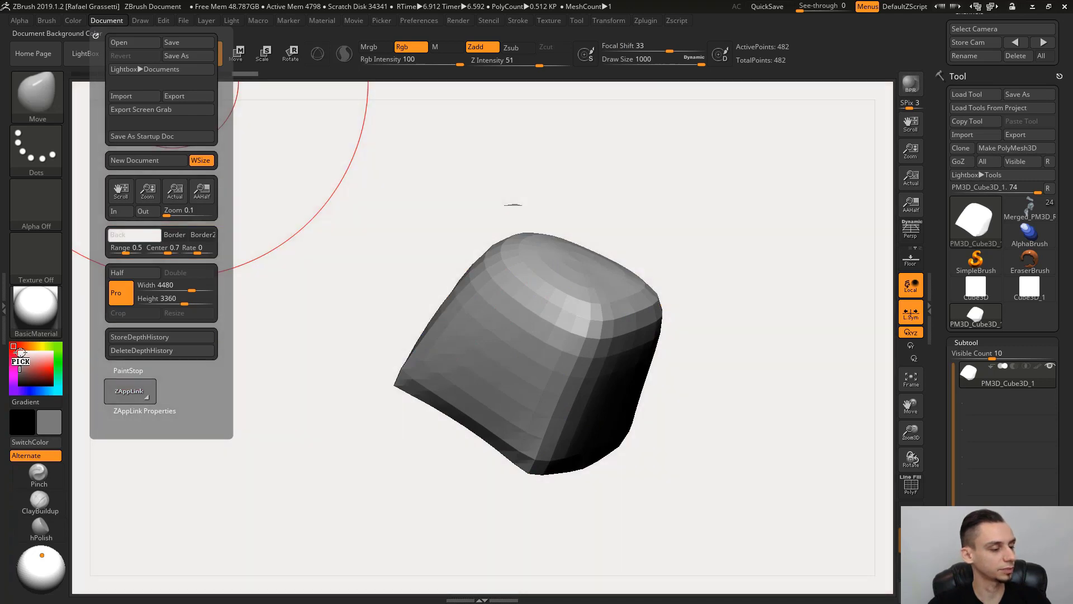
Step: Smooth the remaining corners and sides of the cube into a rounded, egg-like form
mouse_move(327, 298)
left_mouse_down()
mouse_move(300, 299)
mouse_move(278, 258)
mouse_move(240, 309)
mouse_move(283, 302)
mouse_move(242, 278)
mouse_move(788, 363)
mouse_move(354, 326)
mouse_move(373, 274)
mouse_move(269, 313)
mouse_move(285, 333)
mouse_move(265, 301)
mouse_move(311, 328)
mouse_move(333, 406)
left_mouse_up()
mouse_move(488, 405)
left_mouse_down("shift")
mouse_move(487, 313)
mouse_move(506, 362)
left_mouse_up("shift")
left_click_drag(330, 280, 292, 254)
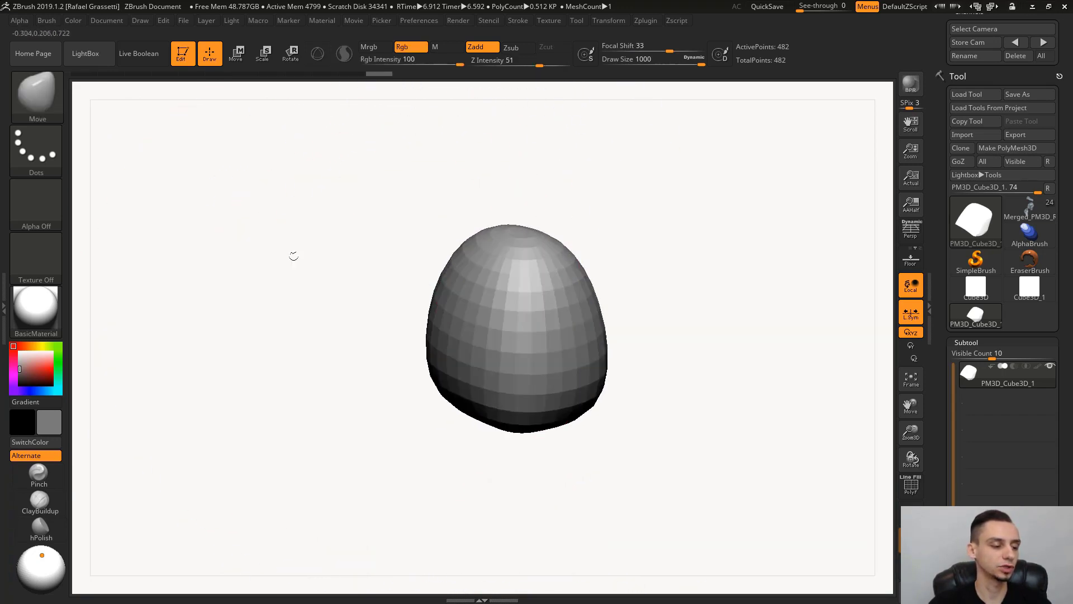
mouse_move(491, 335)
left_mouse_down("shift")
mouse_move(467, 298)
mouse_move(478, 298)
mouse_move(448, 295)
left_mouse_up("shift")
Step: Reduce the draw size to 734 and pull the side of the rounded form outward with the Move brush
key("bracketleft")
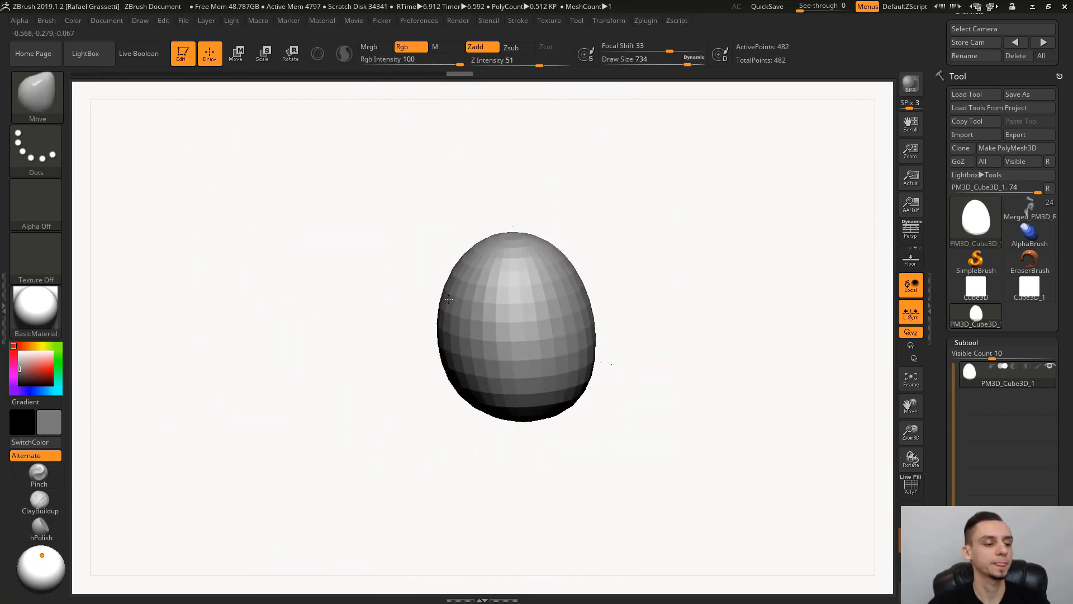
mouse_move(378, 261)
left_mouse_down()
mouse_move(419, 271)
mouse_move(351, 268)
left_mouse_up()
left_click_drag(319, 268, 286, 270)
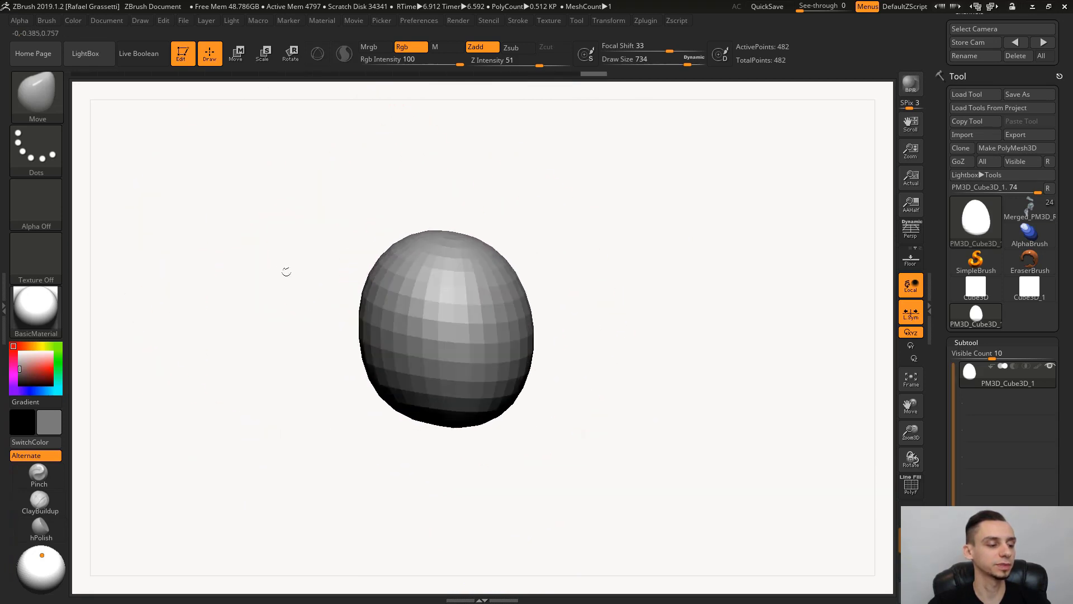
left_click_drag(414, 314, 389, 323)
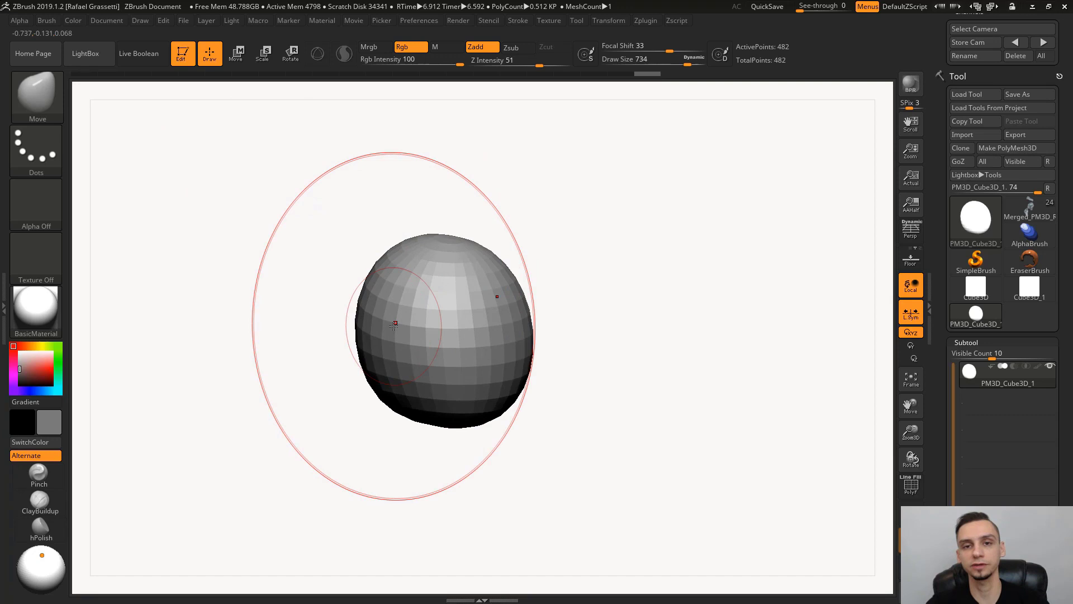
Step: Smooth the upper and side surfaces of the form and adjust its overall proportions with the Move brush
left_click_drag(422, 291, 454, 270, "shift")
left_click_drag(413, 313, 445, 364, "shift")
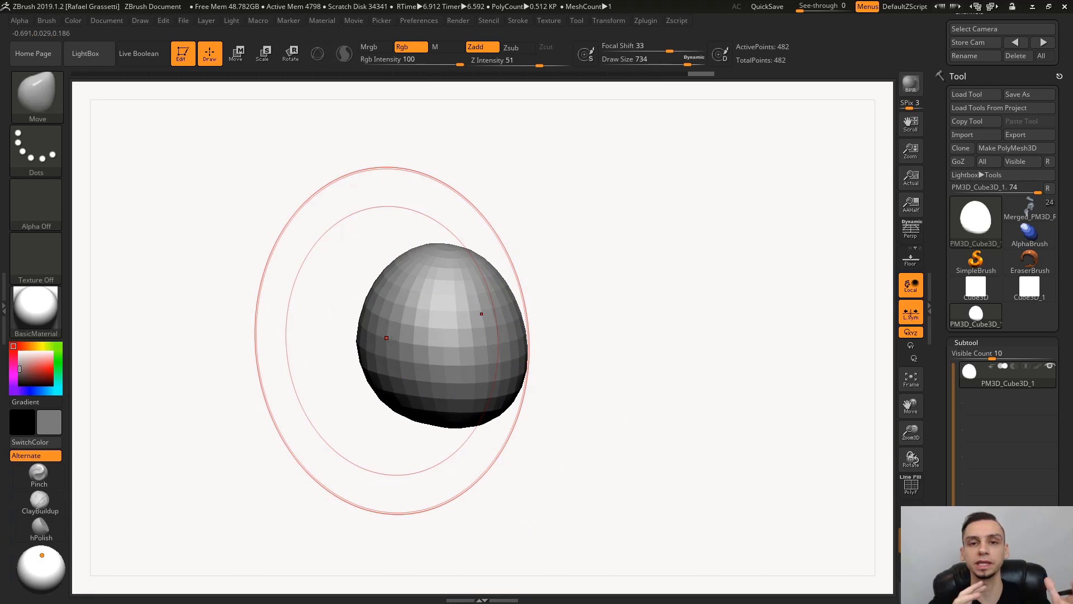
left_click_drag(311, 273, 385, 252)
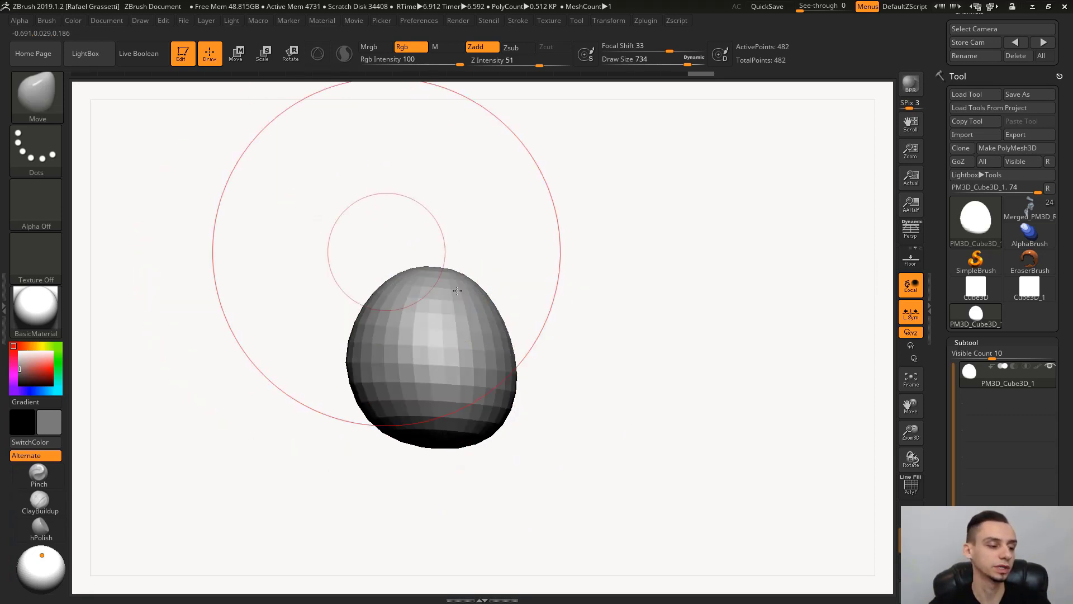
mouse_move(471, 311)
left_mouse_down()
mouse_move(487, 314)
mouse_move(485, 357)
left_mouse_up()
mouse_move(328, 296)
left_mouse_down()
mouse_move(388, 309)
mouse_move(359, 293)
mouse_move(386, 324)
mouse_move(454, 233)
left_mouse_up()
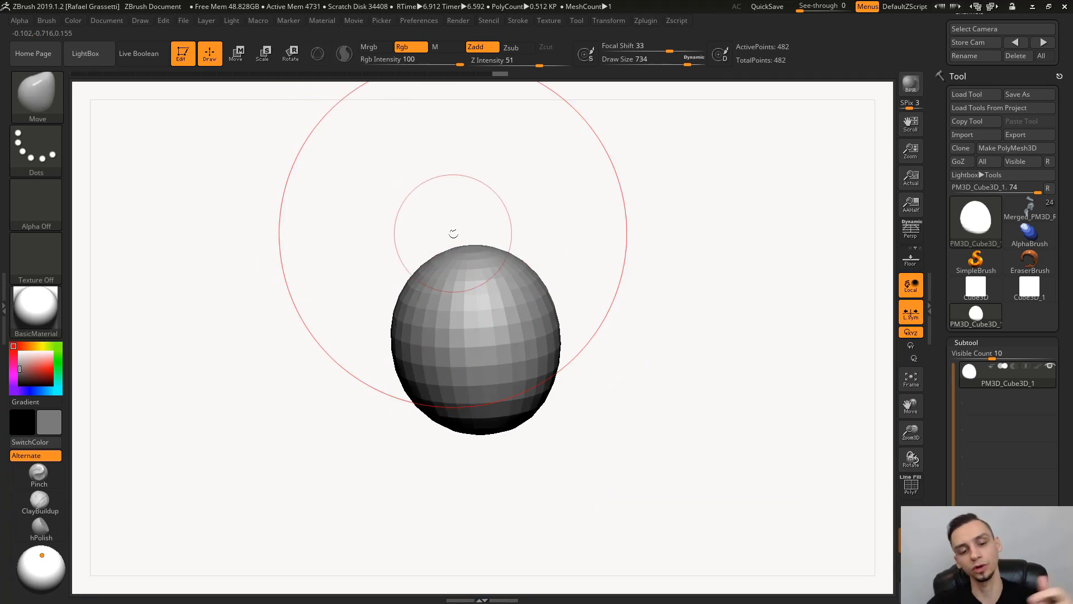
Step: Show the polygon wireframe on the rounded form and reduce the draw size to 324
mouse_move(322, 272)
left_mouse_down()
mouse_move(330, 302)
mouse_move(296, 343)
mouse_move(346, 321)
mouse_move(324, 304)
left_mouse_up()
key("shift+f")
mouse_move(223, 272)
left_mouse_down()
mouse_move(238, 258)
mouse_move(202, 252)
mouse_move(271, 283)
mouse_move(395, 287)
mouse_move(307, 240)
mouse_move(266, 232)
mouse_move(450, 283)
mouse_move(479, 335)
mouse_move(502, 339)
mouse_move(485, 337)
left_mouse_up()
key("shift+f")
key("s")
key("shift+f")
left_click_drag(290, 233, 314, 231)
key("s")
Step: Pull the upper sides of the rounded form far outward into stretched horns with the Move brush
mouse_move(475, 284)
left_mouse_down()
mouse_move(465, 284)
mouse_move(489, 237)
mouse_move(725, 93)
left_mouse_up()
mouse_move(328, 208)
left_mouse_down()
mouse_move(400, 218)
mouse_move(352, 199)
mouse_move(463, 196)
left_mouse_up()
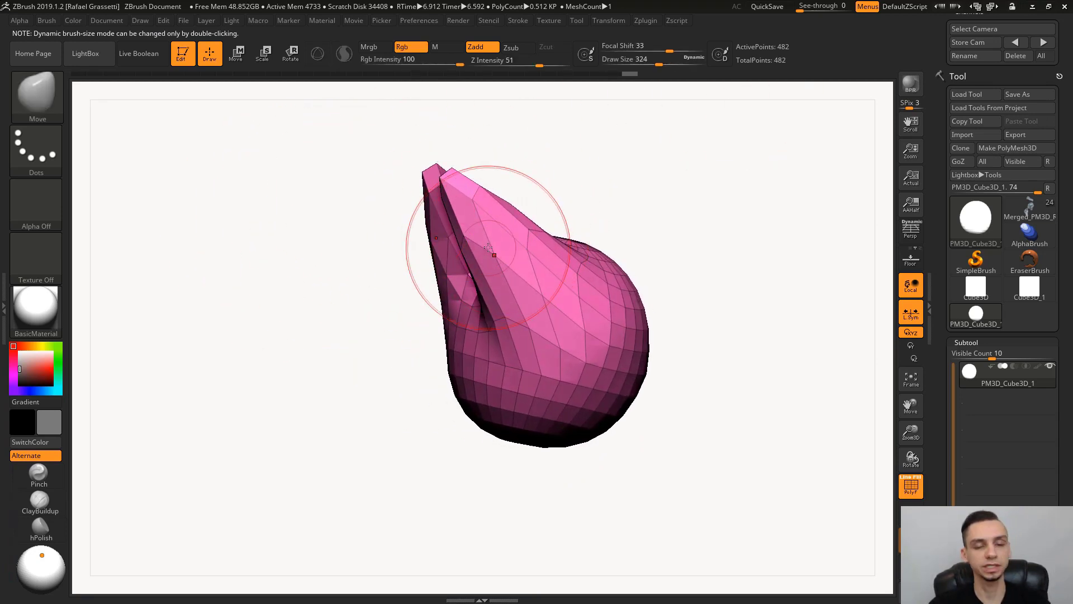
left_click_drag(347, 206, 749, 431)
key("ctrl+z")
mouse_move(404, 247)
left_mouse_down()
mouse_move(442, 268)
mouse_move(342, 176)
left_mouse_up()
Step: Remesh the stretched form with DynaMesh at resolution 128 and inspect the even polygon grid
scroll(942, 473, "down", 15)
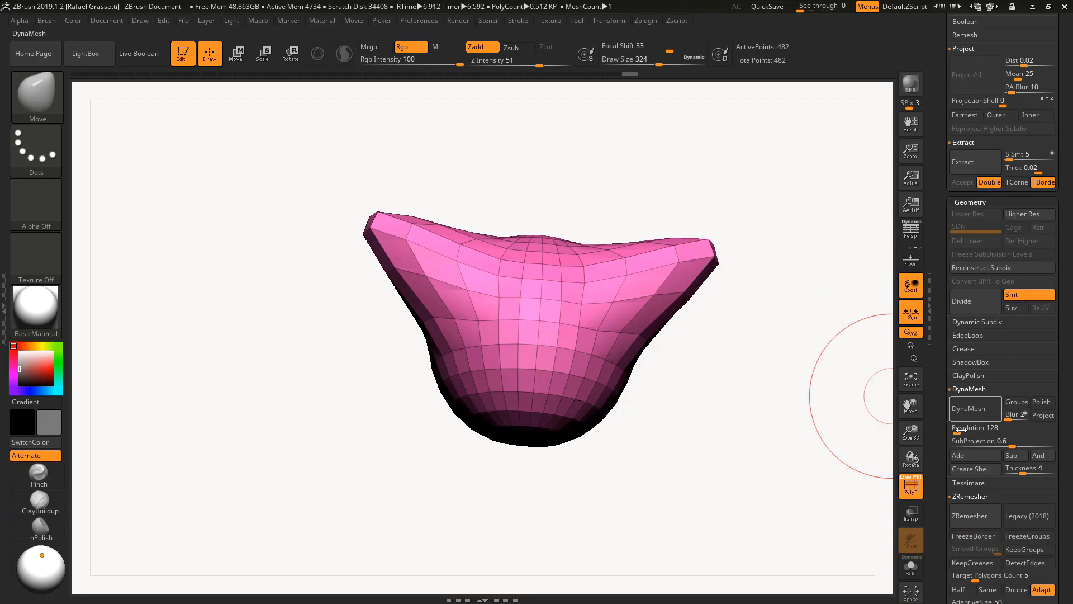
left_click(963, 412)
left_click_drag(235, 217, 318, 282, "alt")
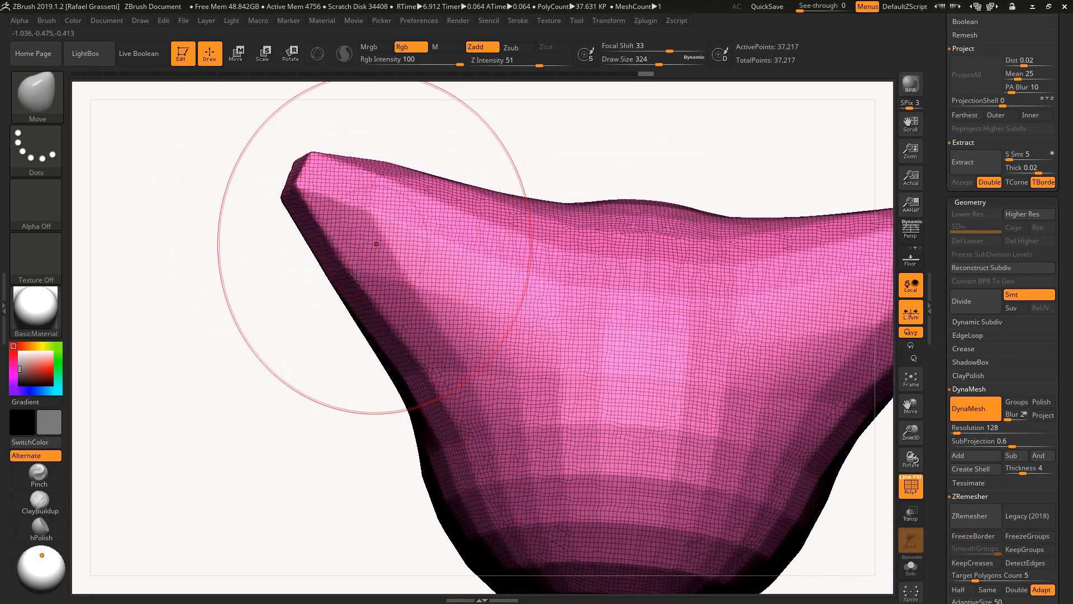
mouse_move(290, 336)
left_mouse_down()
mouse_move(300, 360)
mouse_move(423, 378)
left_mouse_up()
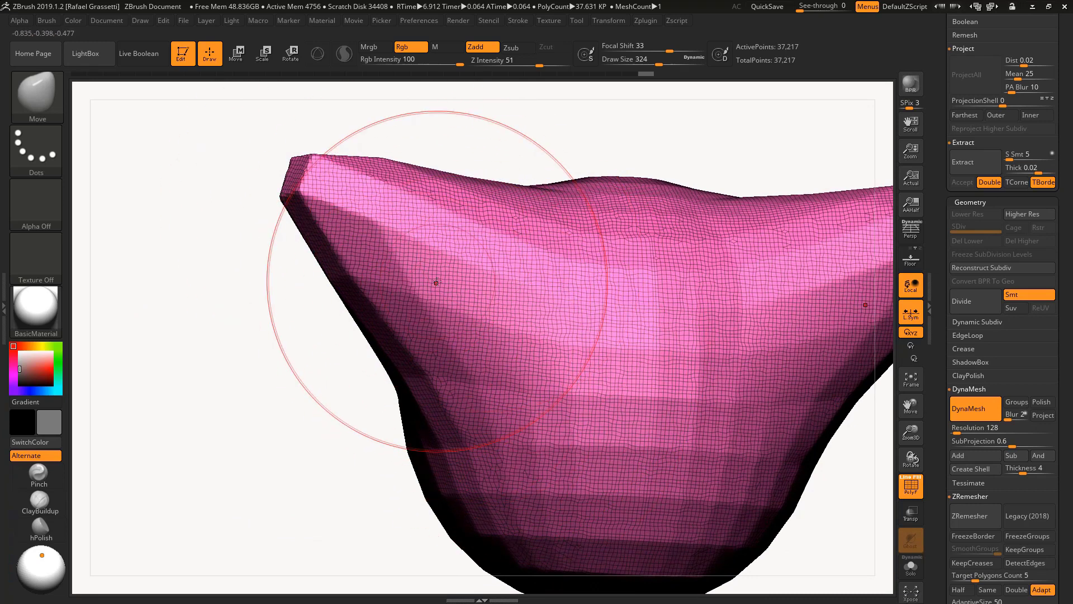
Step: Reduce the draw size to 234, pull the horns out into long tapered arms and refresh the DynaMesh
mouse_move(288, 347)
left_mouse_down("alt")
mouse_move(297, 251)
mouse_move(251, 246)
mouse_move(208, 264)
left_mouse_up("alt")
key("[")
key("[")
key("[")
key("[")
key("[")
key("[")
key("[")
key("[")
key("[")
mouse_move(232, 293)
left_mouse_down("alt")
mouse_move(303, 292)
mouse_move(258, 384)
mouse_move(340, 352)
left_mouse_up("alt")
key("ctrl")
left_click_drag(244, 468, 156, 348, "ctrl")
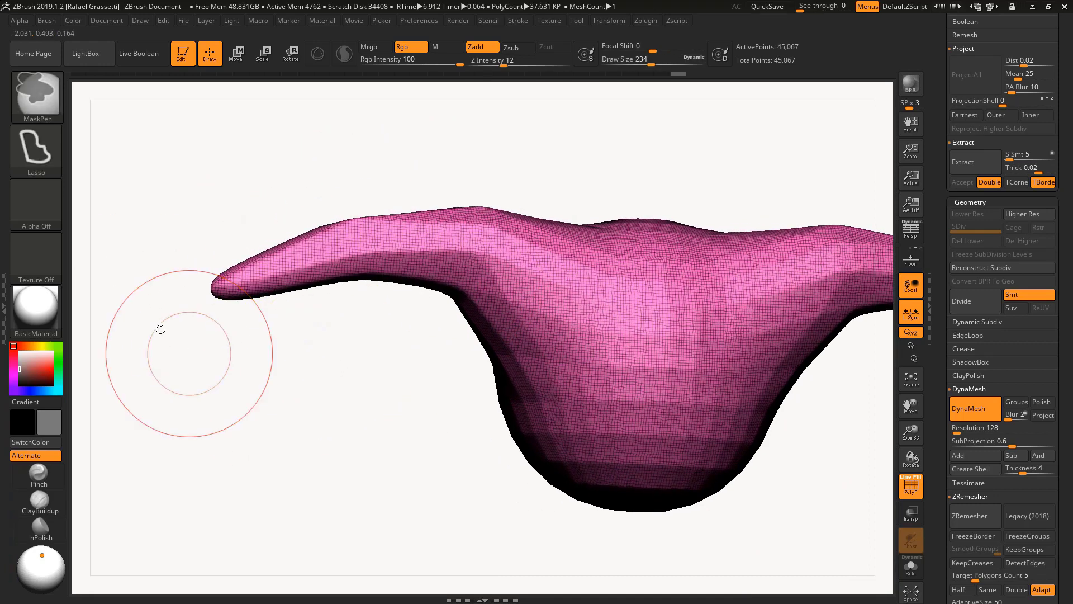
Step: Extend the arm tips outward and downward with the Move brush and remesh them with DynaMesh
key("b")
key("m")
key("v")
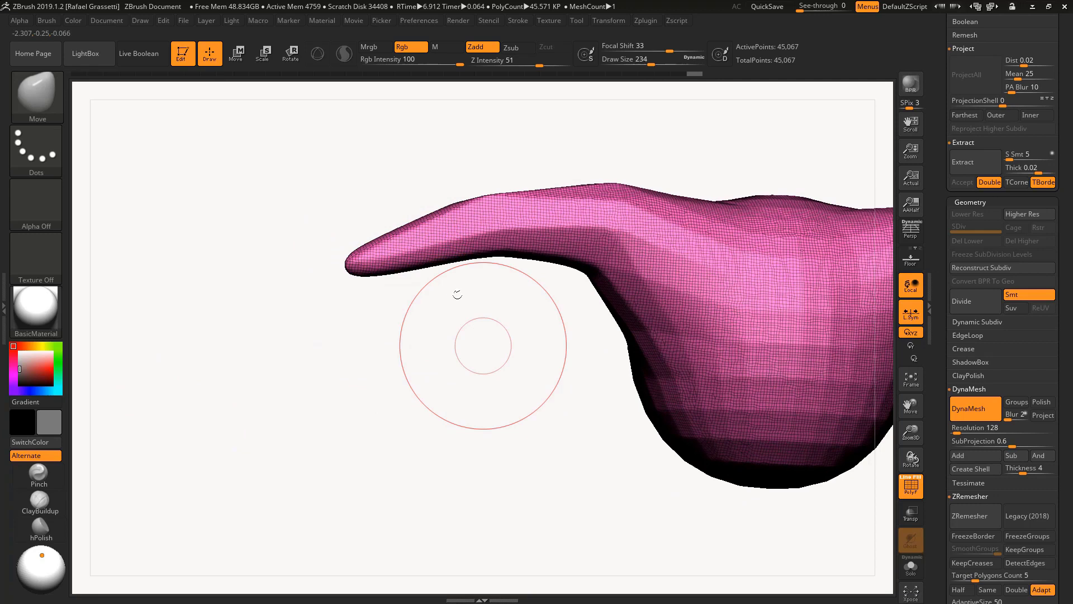
left_click_drag(290, 293, 200, 395)
left_click_drag(369, 412, 330, 465, "ctrl")
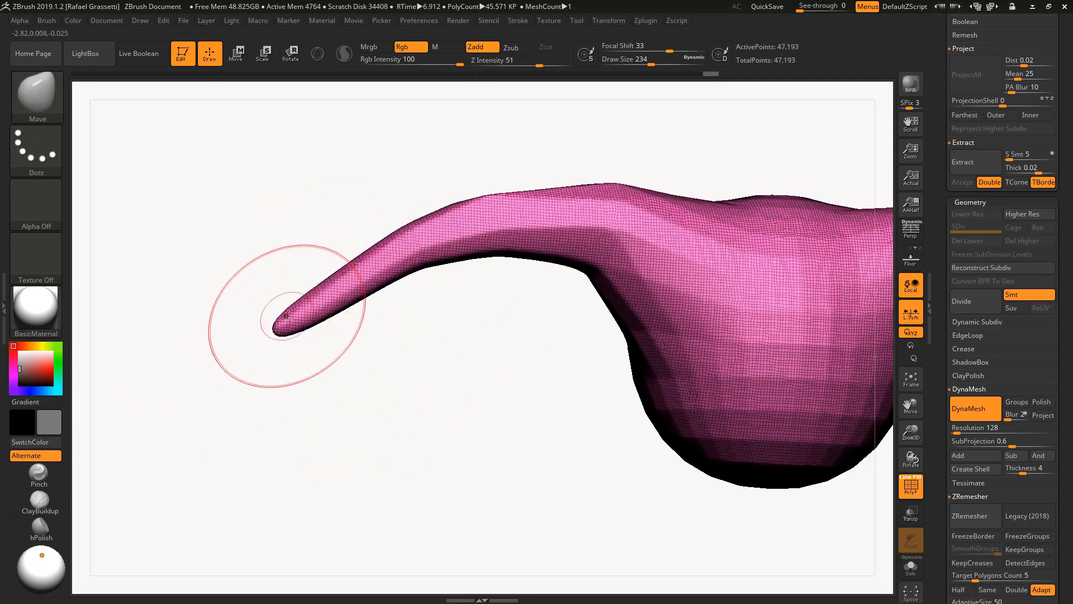
Step: Increase the draw size to 430, bend the arms near their drooping tips and refresh the DynaMesh
key("bracketright")
key("bracketright")
left_click_drag(330, 282, 306, 247)
left_click_drag(328, 376, 347, 358, "ctrl")
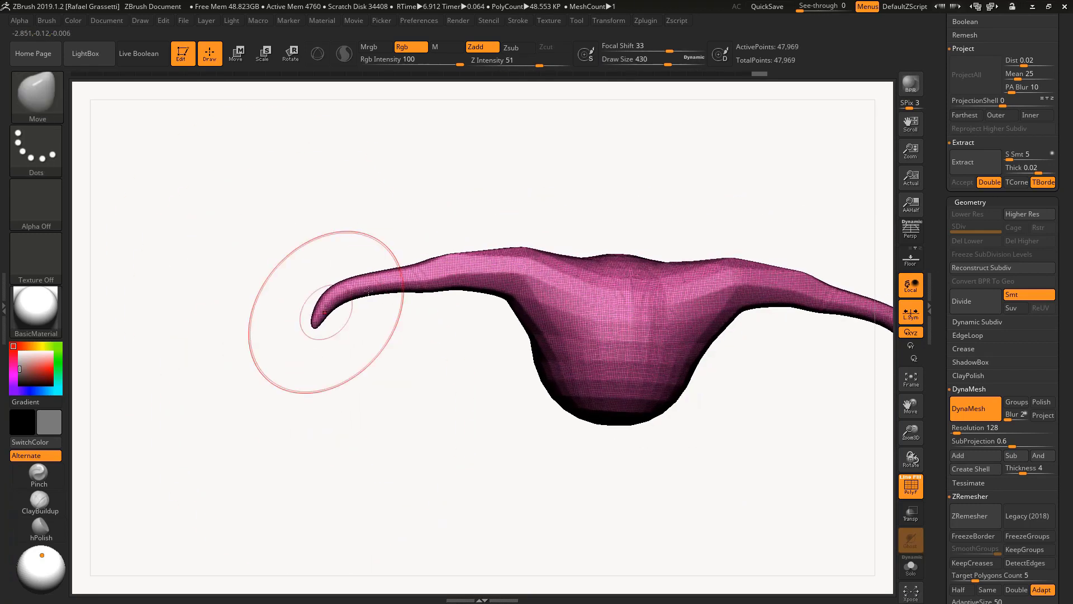
Step: Try pulling the middle of the arms upward with the Move brush and undo the attempt
left_click_drag(426, 274, 427, 256)
left_click_drag(328, 115, 321, 118)
left_click_drag(235, 285, 215, 330, "ctrl")
key("ctrl+z")
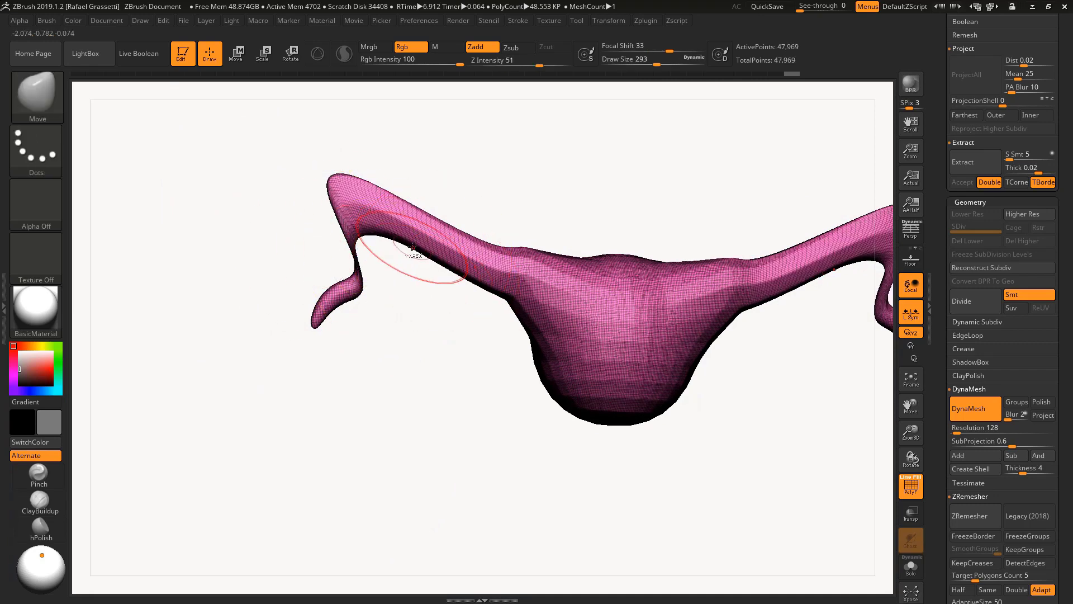
key("ctrl+z")
Step: Pull a pointed spike up from each arm at draw size 149, refresh the DynaMesh and hide the wireframe
key("s")
left_click_drag(437, 258, 427, 259)
left_click_drag(419, 203, 369, 175)
left_click_drag(270, 186, 250, 290, "ctrl")
key("shift+f")
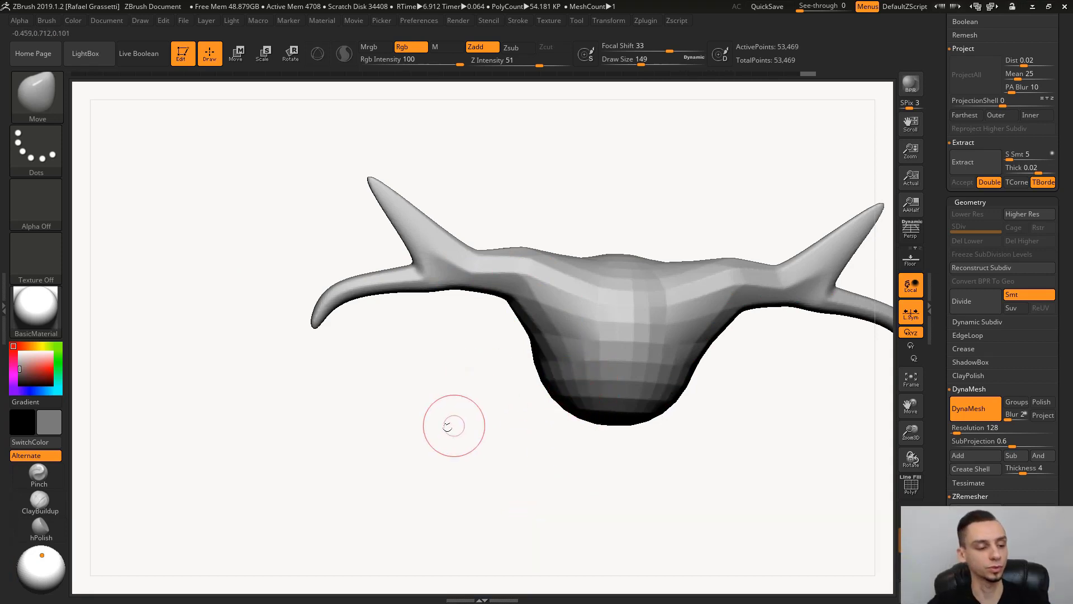
Step: Undo the arm sculpting and DynaMesh conversion back to the plain rounded form
left_click_drag(454, 426, 484, 401)
left_click_drag(474, 342, 324, 252)
key("ctrl+z")
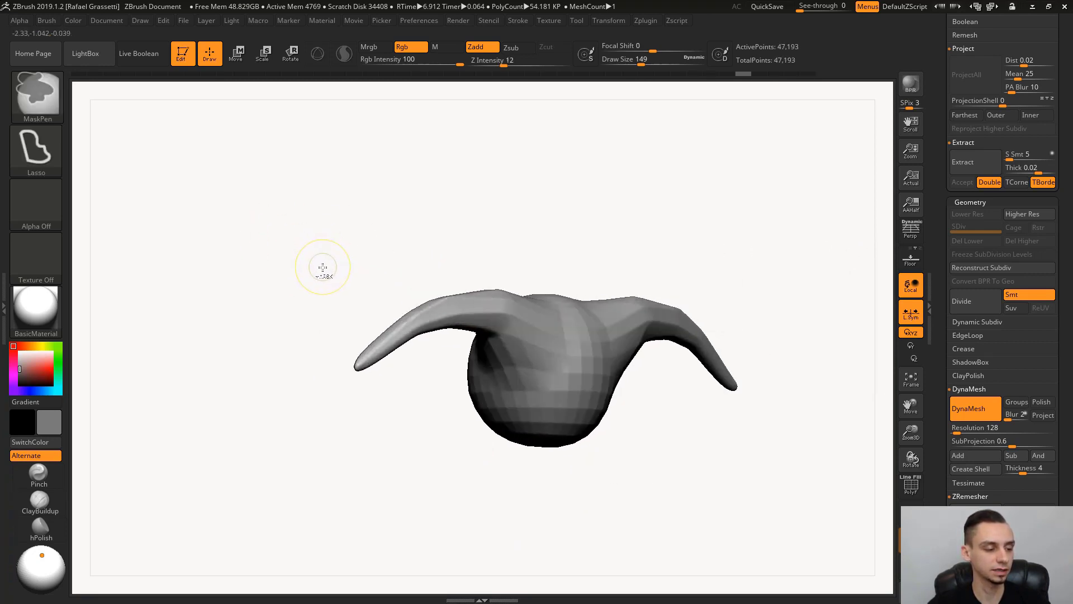
key("ctrl+z")
key("ctrl+z")
key("ctrl+z")
key("ctrl+z")
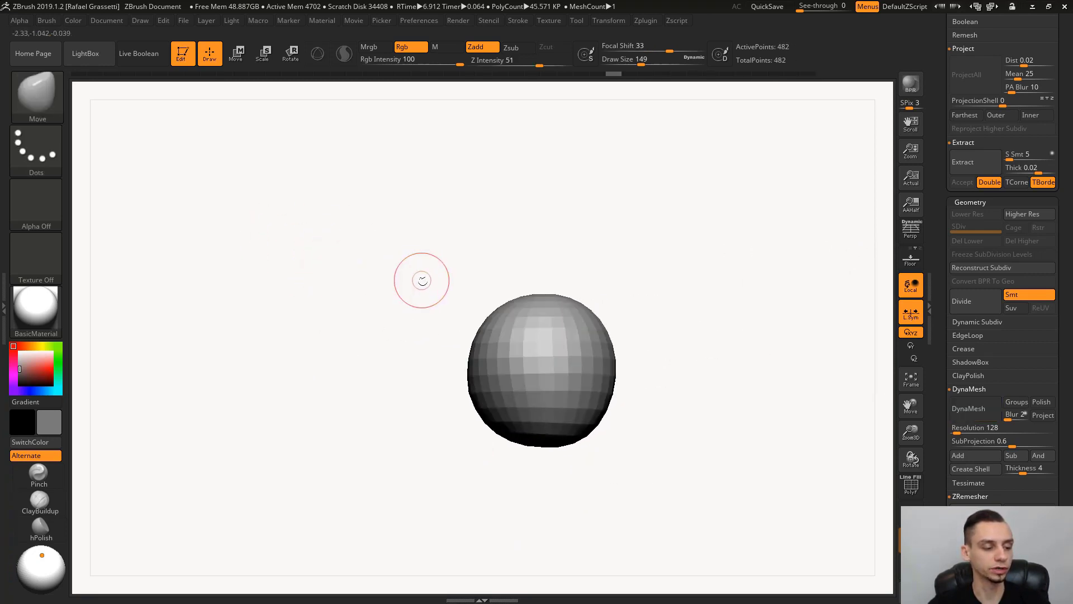
Step: Convert the form to DynaMesh, mask a round spot on its upper side at draw size 128, and invert the mask
key("]")
key("]")
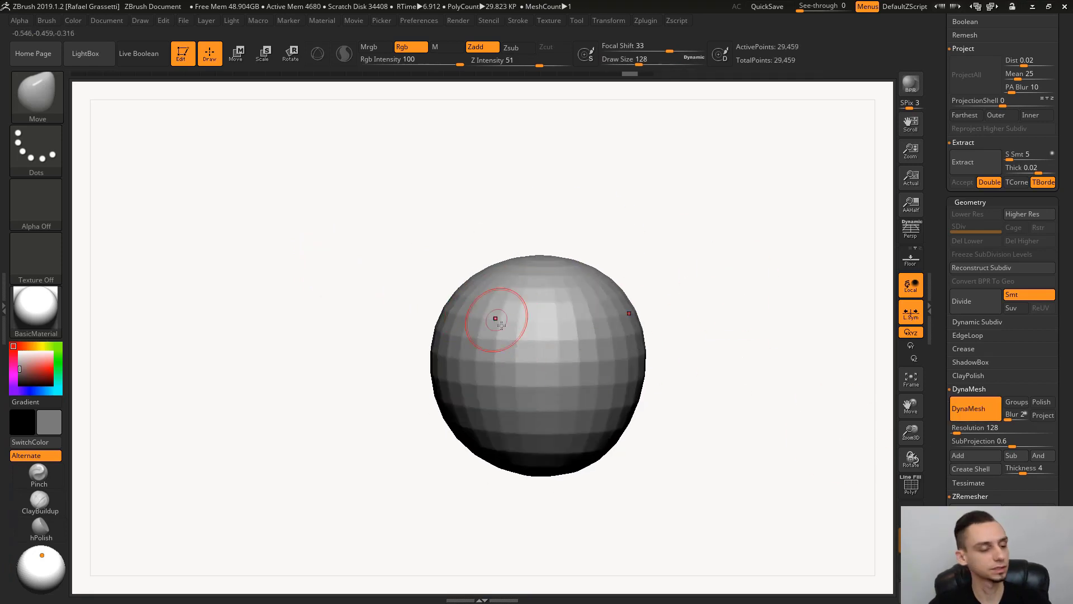
left_click(497, 322, "ctrl")
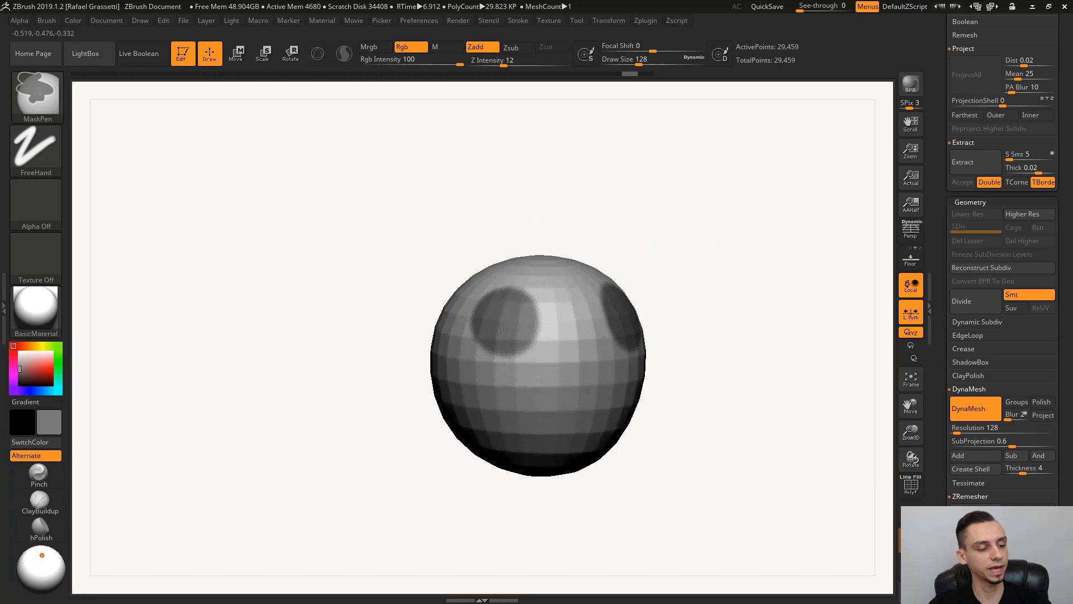
left_click(363, 241, "ctrl")
left_click_drag(365, 252, 396, 247)
Step: Pull the unmasked round spots outward into long cylindrical horns with the Transpose move, and clear the mask and remesh
key("w")
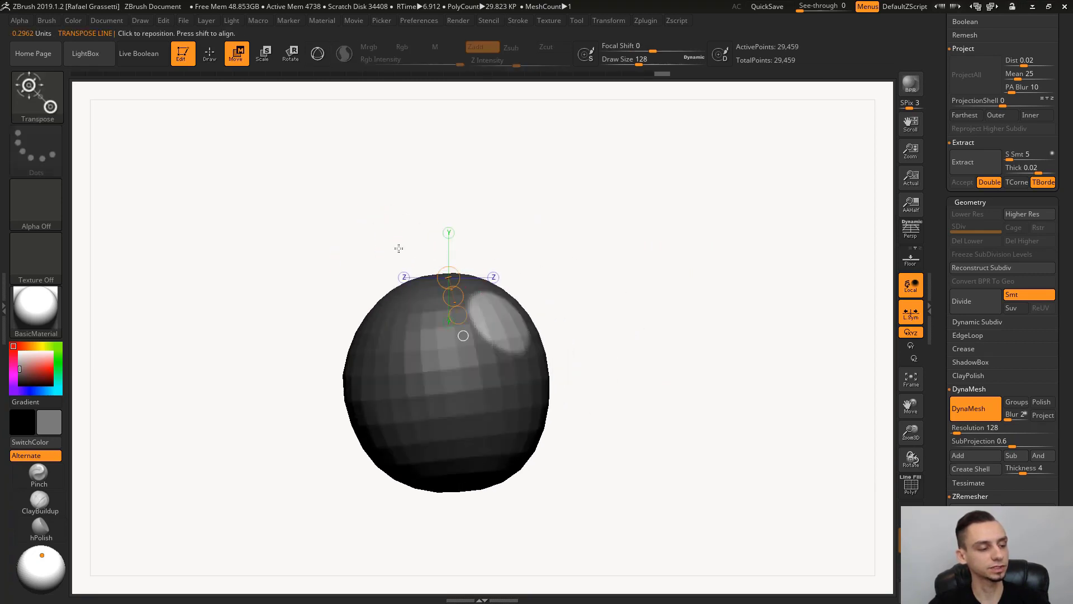
mouse_move(562, 242)
left_mouse_down()
mouse_move(388, 211)
mouse_move(302, 216)
mouse_move(444, 344)
mouse_move(342, 333)
mouse_move(321, 316)
mouse_move(302, 352)
left_mouse_up()
left_click_drag(318, 321, 292, 379, "ctrl")
key("q")
Step: Raise the draw size to 393 and smooth the flat ends of the cylindrical horns
left_click_drag(377, 242, 321, 238)
key("s")
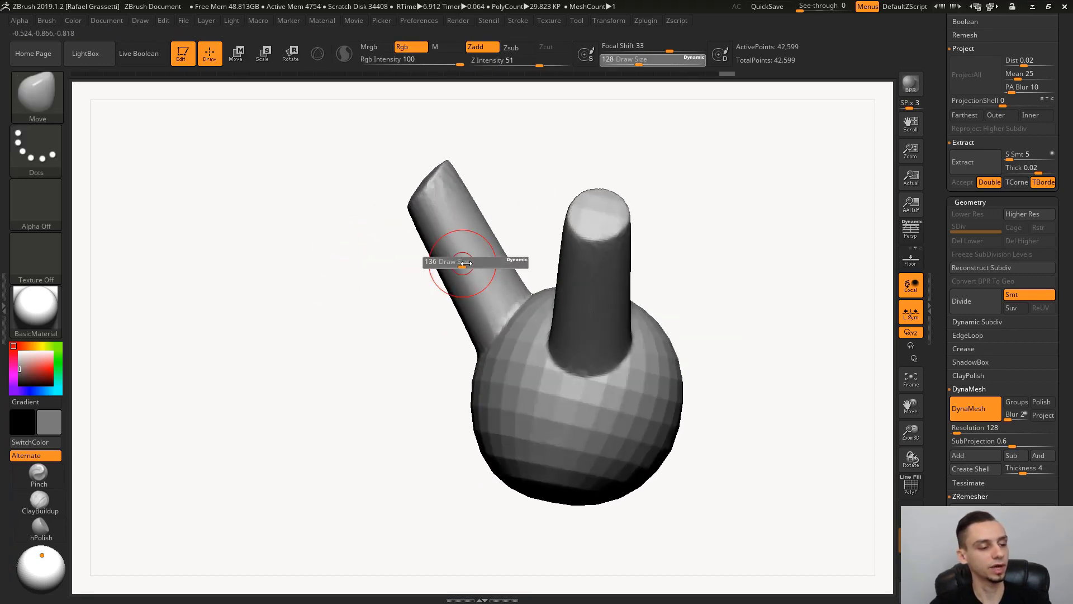
left_click_drag(462, 262, 487, 262)
left_click_drag(460, 198, 472, 238, "shift")
left_click_drag(339, 230, 352, 245, "alt")
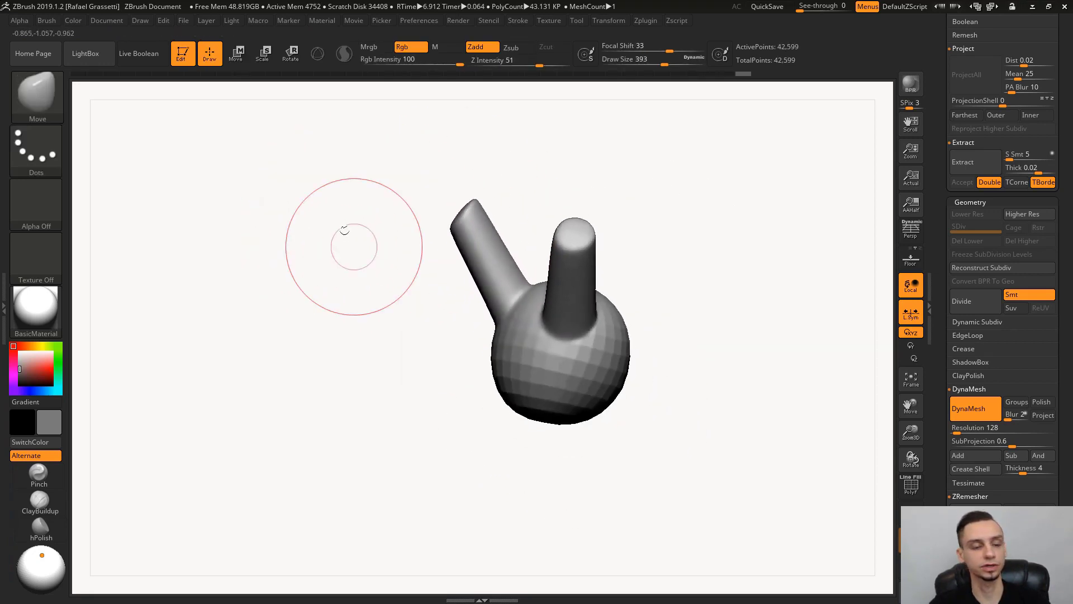
Step: Bend the horns into an upward curve with the Move brush, raising the draw size to 476
mouse_move(410, 301)
left_mouse_down()
mouse_move(449, 298)
mouse_move(376, 272)
left_mouse_up()
mouse_move(460, 244)
left_mouse_down()
mouse_move(435, 248)
mouse_move(447, 271)
left_mouse_up()
key("bracketright")
key("bracketright")
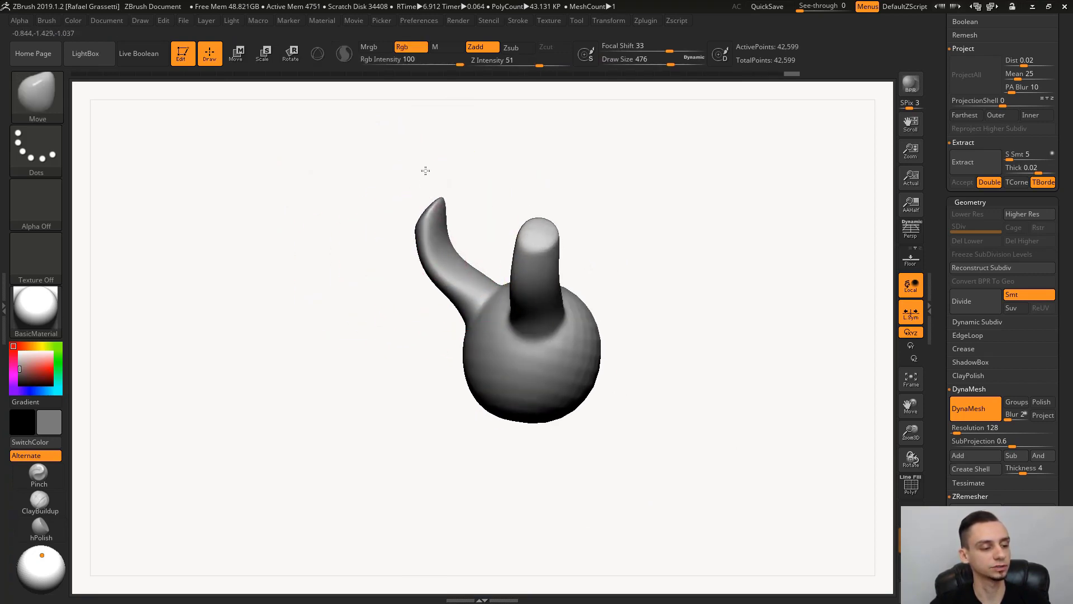
left_click_drag(426, 171, 421, 156)
Step: Lower the DynaMesh resolution to 64 and remesh the horned form, checking its polygon wireframe
left_click_drag(369, 227, 392, 288, "alt")
key("shift+f")
key("shift+f")
key("shift+f")
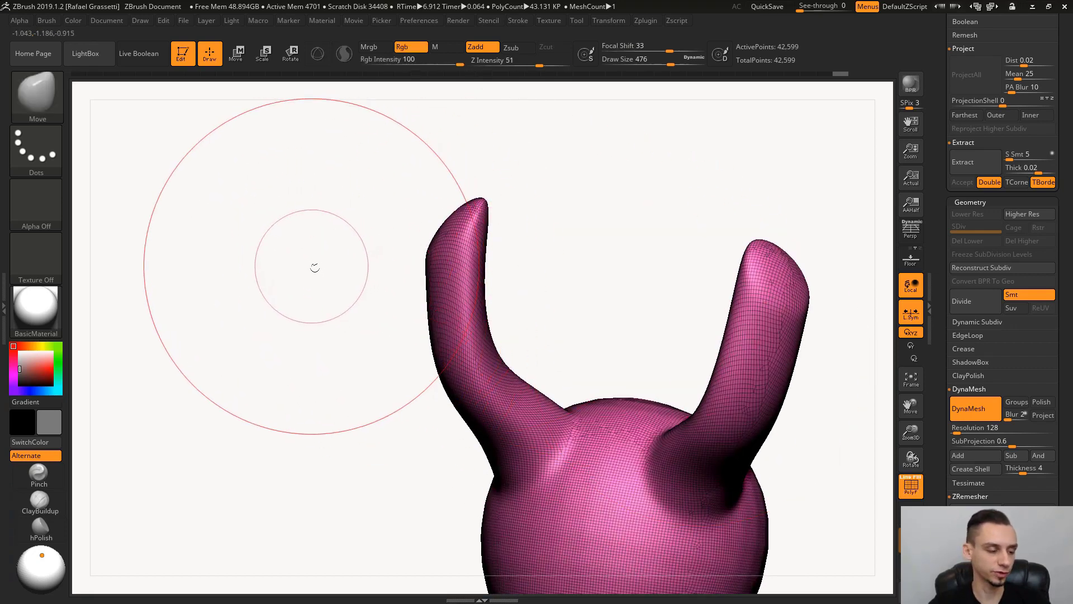
left_click_drag(313, 267, 342, 279, "alt")
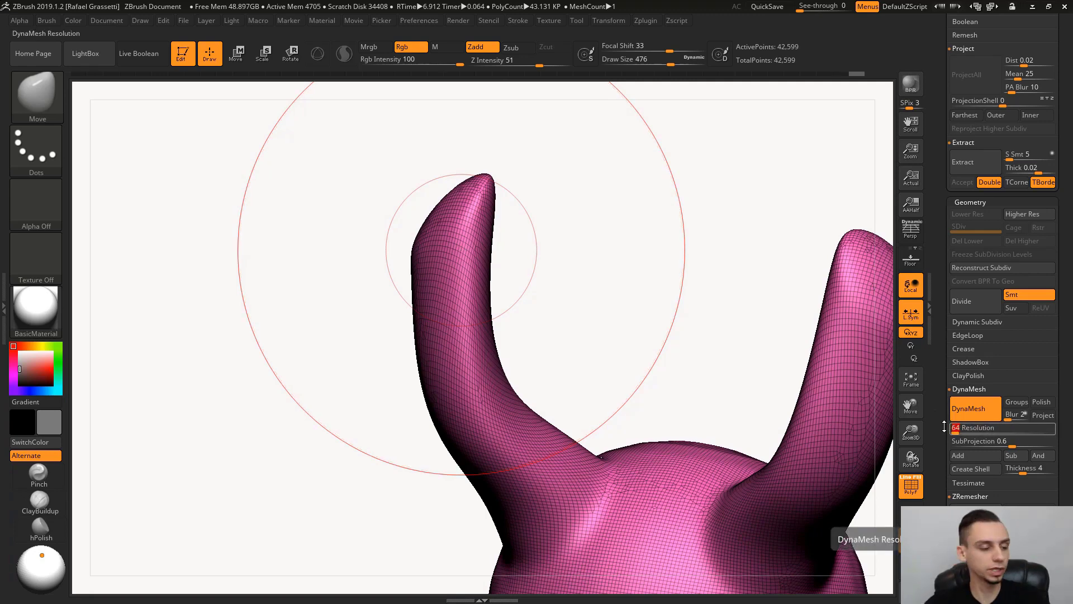
mouse_move(333, 276)
left_mouse_down("ctrl")
mouse_move(374, 342)
mouse_move(461, 268)
mouse_move(413, 274)
mouse_move(376, 224)
mouse_move(389, 285)
left_mouse_up("ctrl")
key("shift+f")
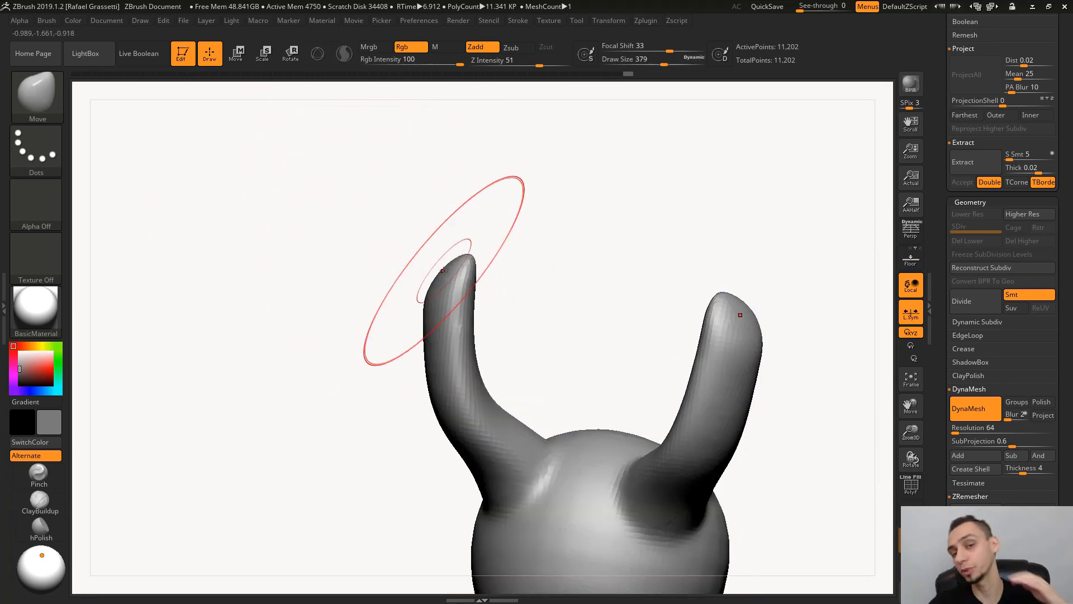
Step: Pull the horn tips into points and smooth the horns into slim, curved shapes at draw size 468
mouse_move(461, 260)
left_mouse_down()
mouse_move(478, 197)
mouse_move(442, 258)
mouse_move(455, 232)
left_mouse_up()
key("]")
mouse_move(456, 232)
left_mouse_down("shift")
mouse_move(469, 224)
mouse_move(424, 351)
mouse_move(420, 337)
left_mouse_up("shift")
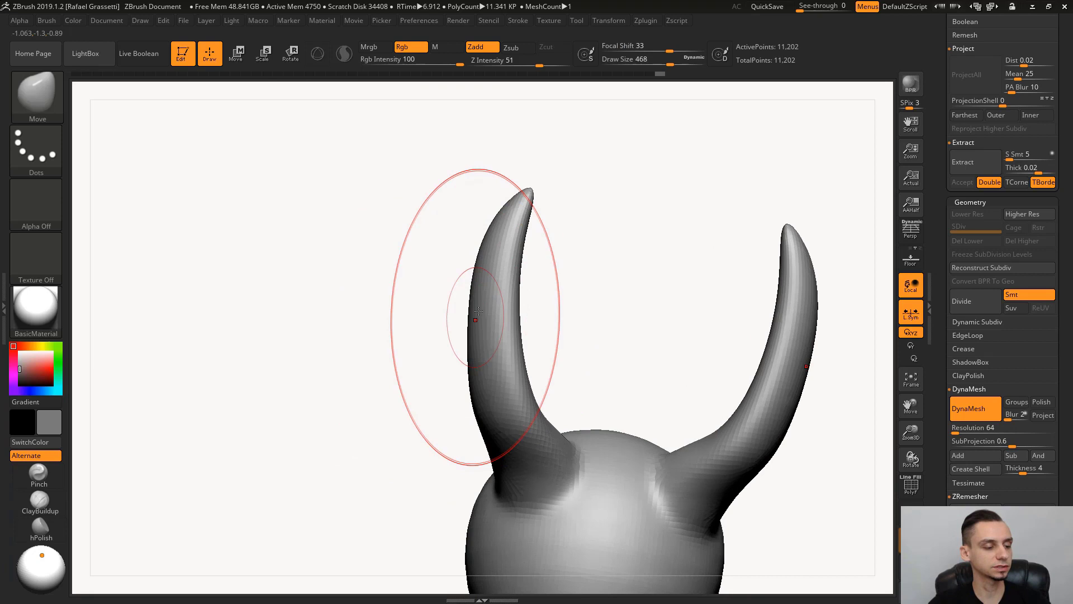
left_click_drag(477, 317, 453, 305)
left_click_drag(498, 388, 510, 211, "shift")
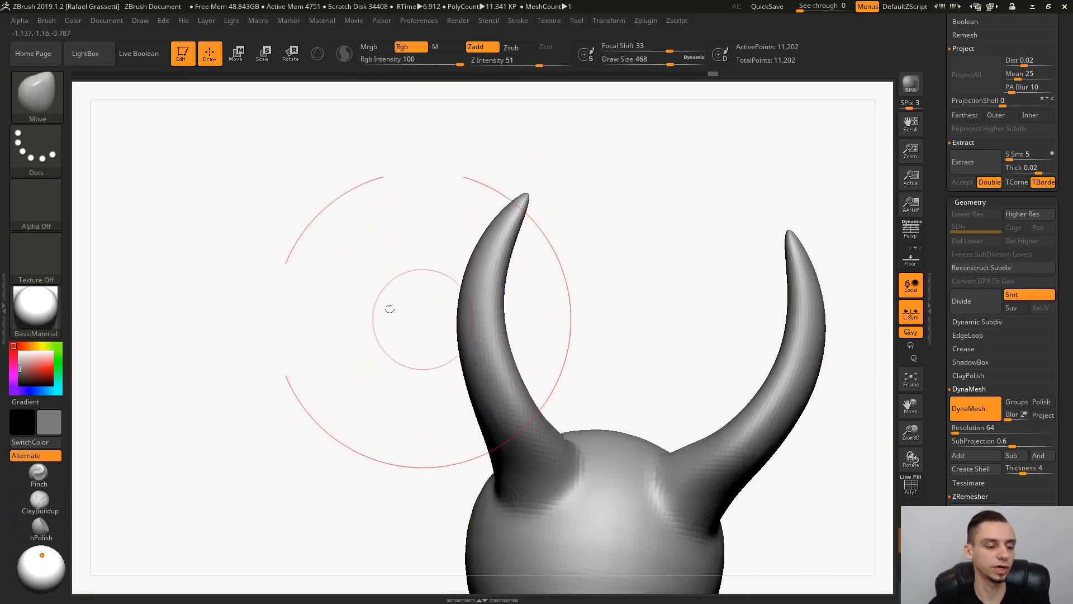
mouse_move(388, 306)
left_mouse_down()
mouse_move(337, 250)
mouse_move(323, 254)
mouse_move(493, 279)
mouse_move(477, 297)
left_mouse_up()
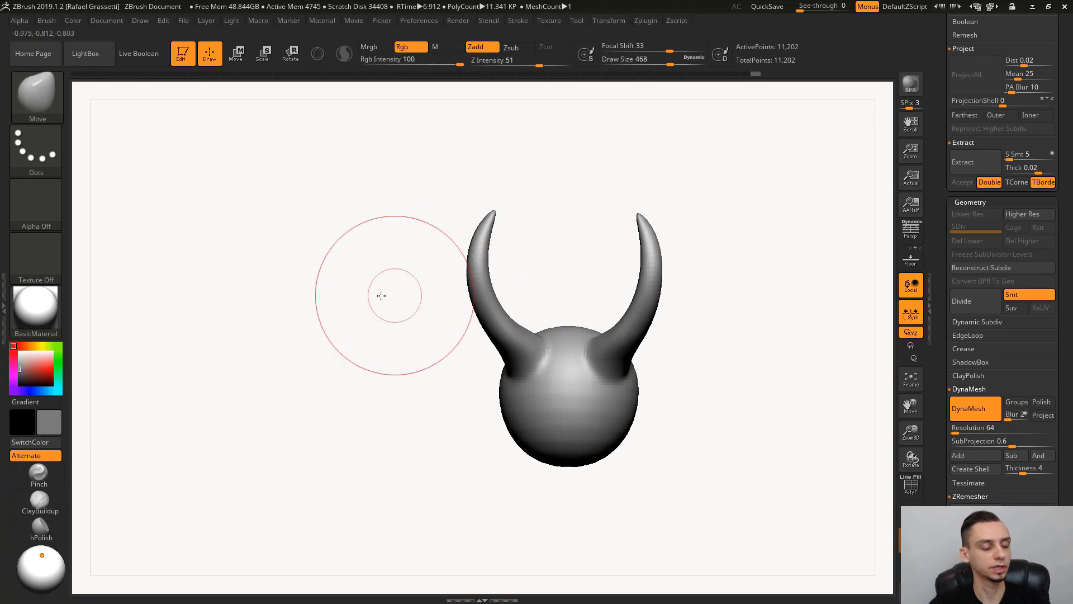
Step: Reduce the draw size to 212 and choose the Insert Cylinder mesh of the IMM Primitives brush
mouse_move(379, 294)
left_mouse_down("alt")
mouse_move(400, 388)
mouse_move(503, 409)
mouse_move(489, 408)
left_mouse_up("alt")
key("s")
left_click_drag(430, 246, 320, 278)
left_click(34, 107)
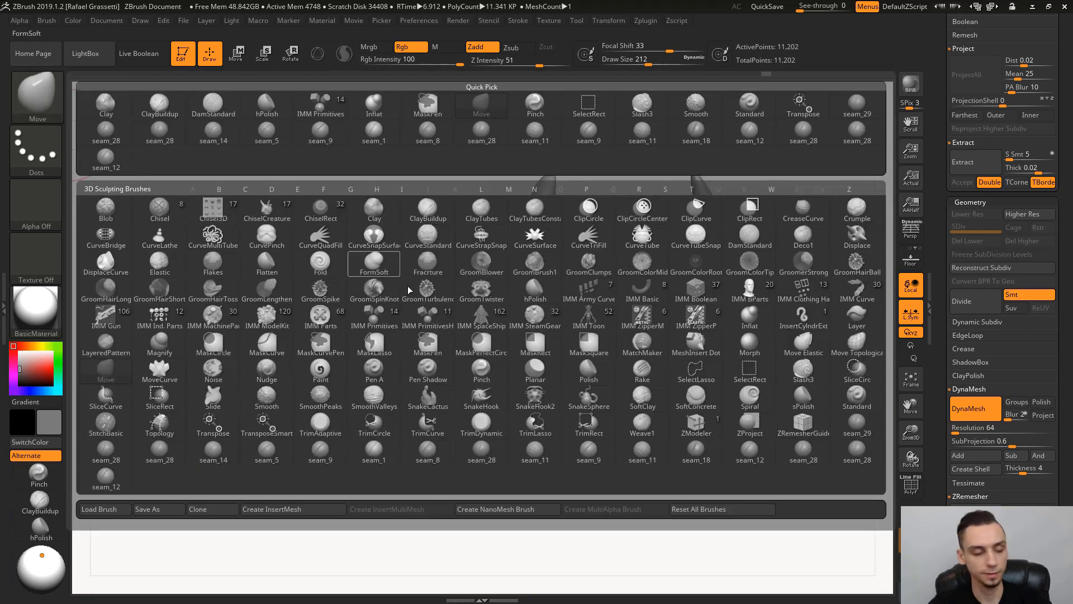
key("i")
key("t")
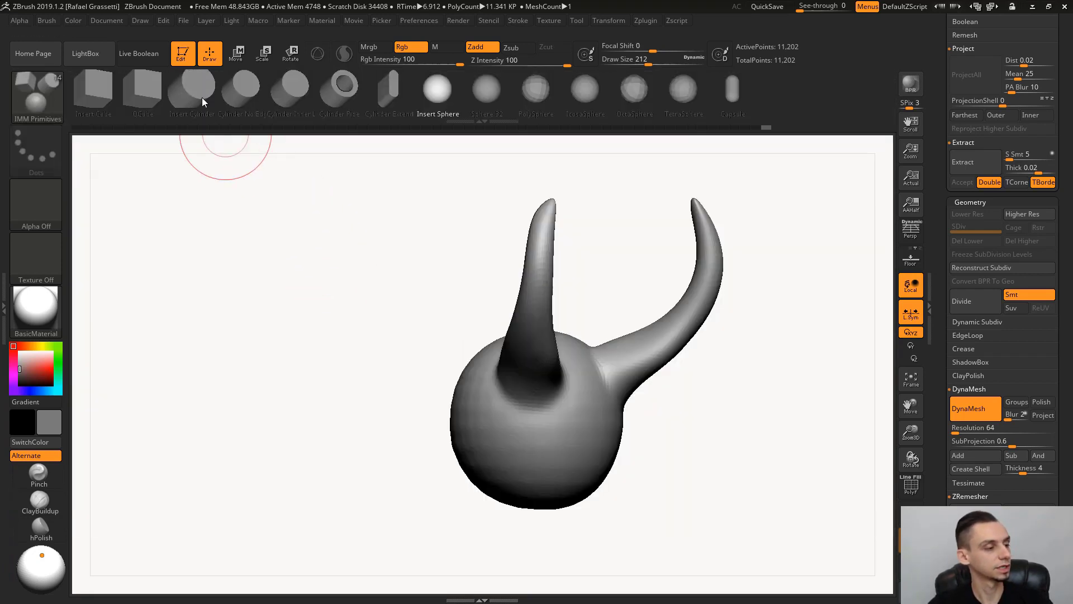
left_click(232, 96)
left_click_drag(272, 261, 299, 260)
left_click(201, 115)
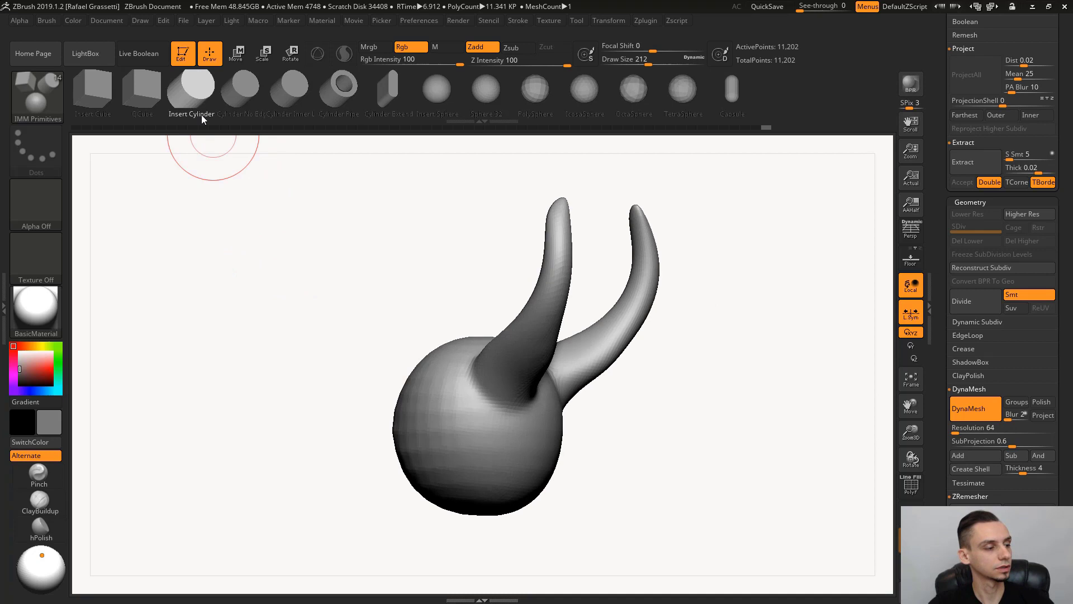
Step: Insert a cylinder on the body beside the horns and adjust it with the Transpose line so it reaches into the body
left_click_drag(371, 308, 412, 405)
left_click_drag(340, 401, 287, 401)
key("w")
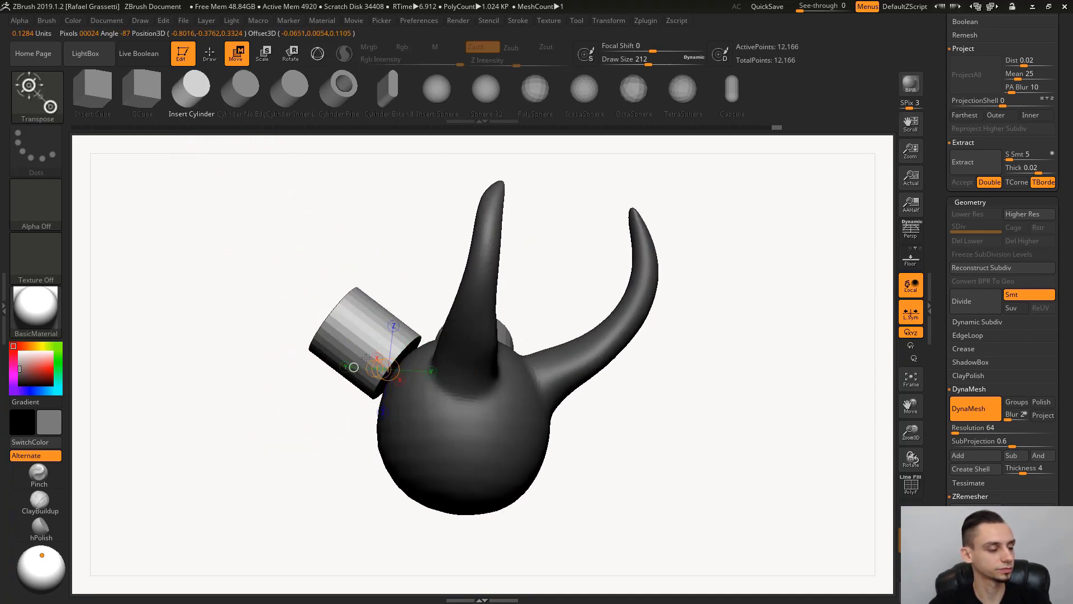
left_click_drag(268, 280, 267, 279)
left_click_drag(338, 331, 355, 342)
key("q")
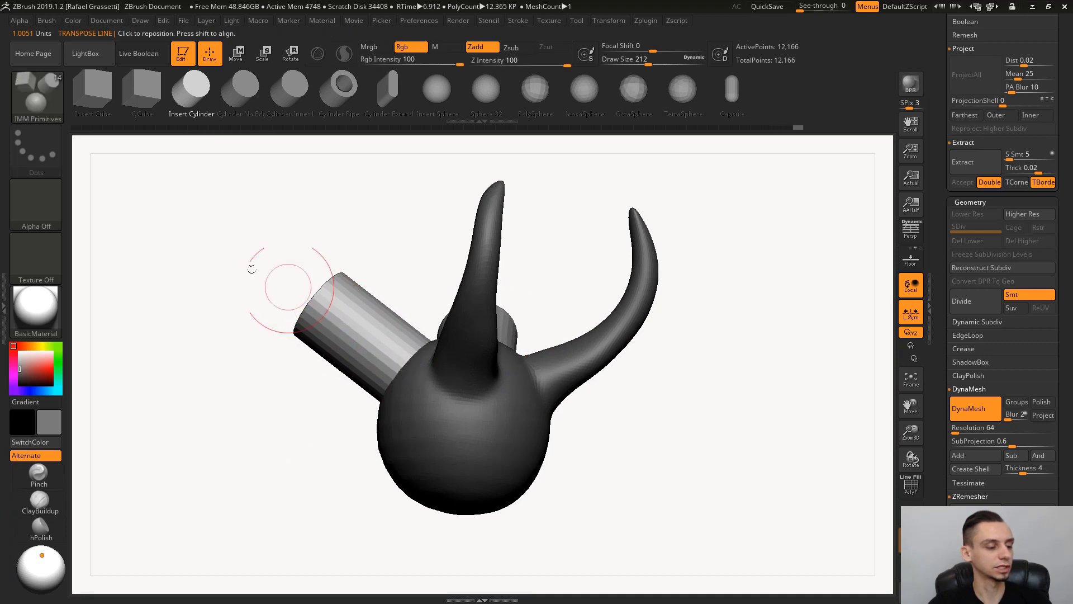
Step: Clear the mask, return to the Move brush and fuse the inserted cylinders into the body with DynaMesh
mouse_move(249, 256)
left_mouse_down("ctrl")
mouse_move(208, 291)
mouse_move(286, 284)
mouse_move(293, 255)
mouse_move(290, 271)
mouse_move(304, 277)
mouse_move(257, 304)
left_mouse_up("ctrl")
key("b")
key("m")
key("v")
key("shift+f")
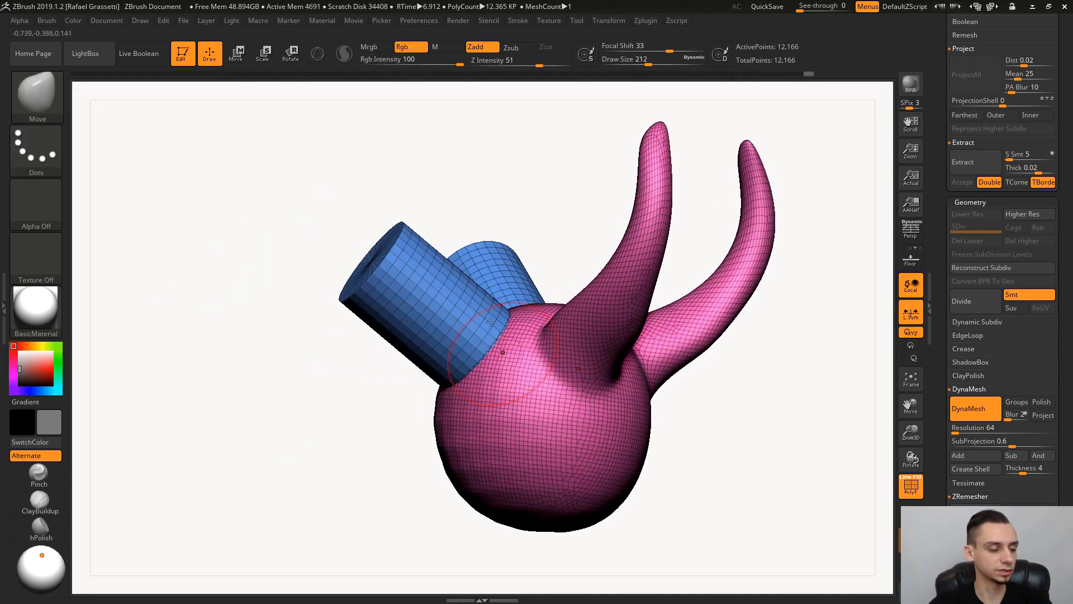
left_click_drag(339, 396, 448, 362)
key("shift+f")
Step: Smooth the joints and sharp end rims of the fused cylinders into rounded stumps
left_click_drag(300, 348, 439, 383)
left_click_drag(488, 333, 484, 318, "shift")
left_click_drag(330, 380, 442, 357)
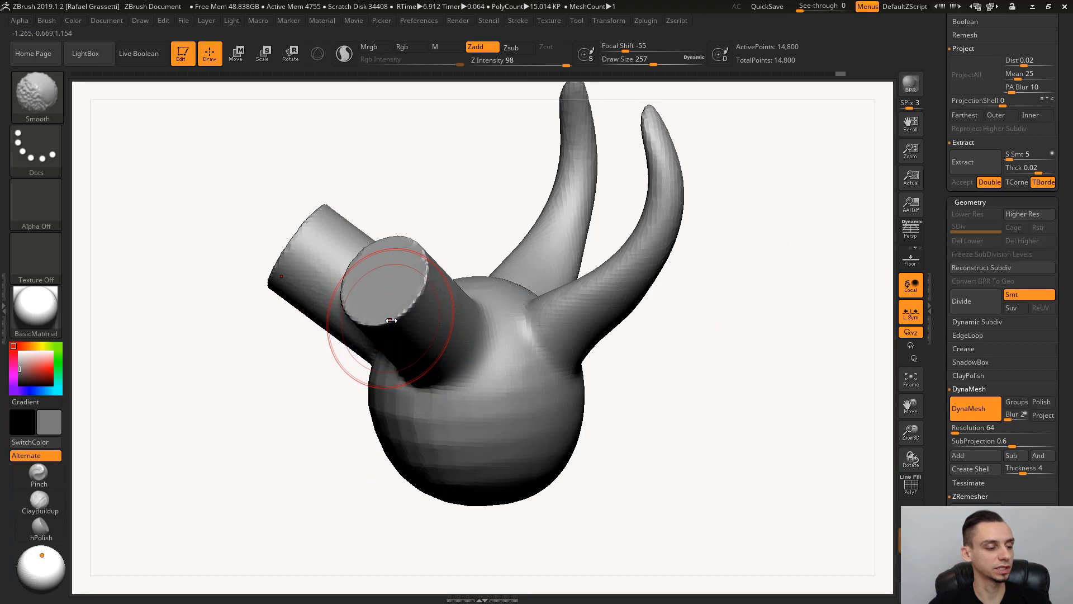
left_click_drag(390, 318, 371, 262, "shift")
left_click_drag(274, 279, 403, 356)
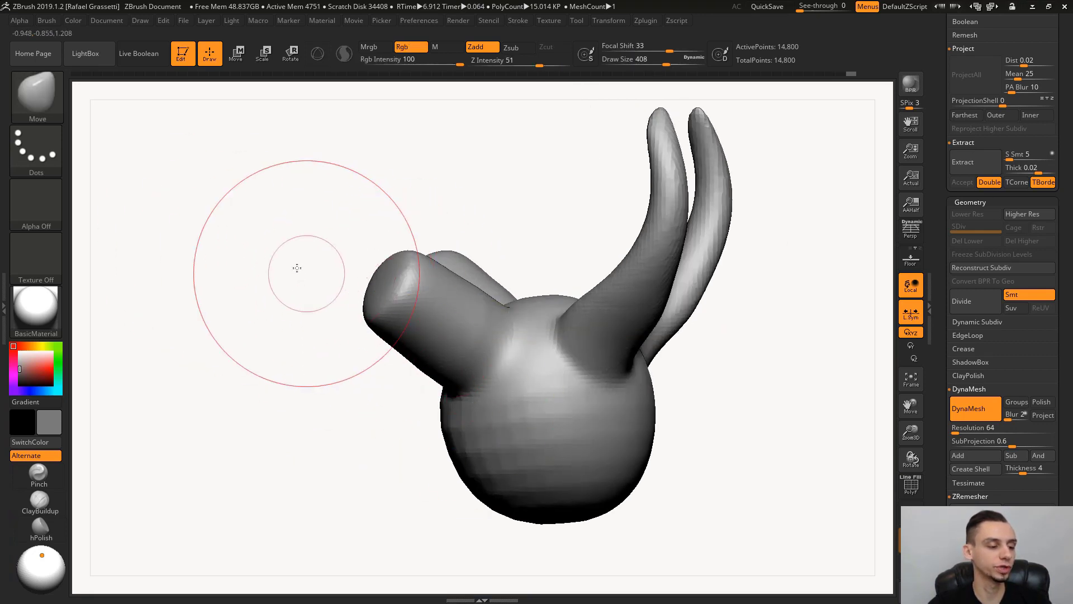
left_click_drag(297, 268, 394, 287)
Step: Pull long pointed spikes out of the body's lower sides with the Move brush and refresh the DynaMesh
mouse_move(322, 232)
left_mouse_down("alt")
mouse_move(340, 236)
mouse_move(284, 216)
left_mouse_up("alt")
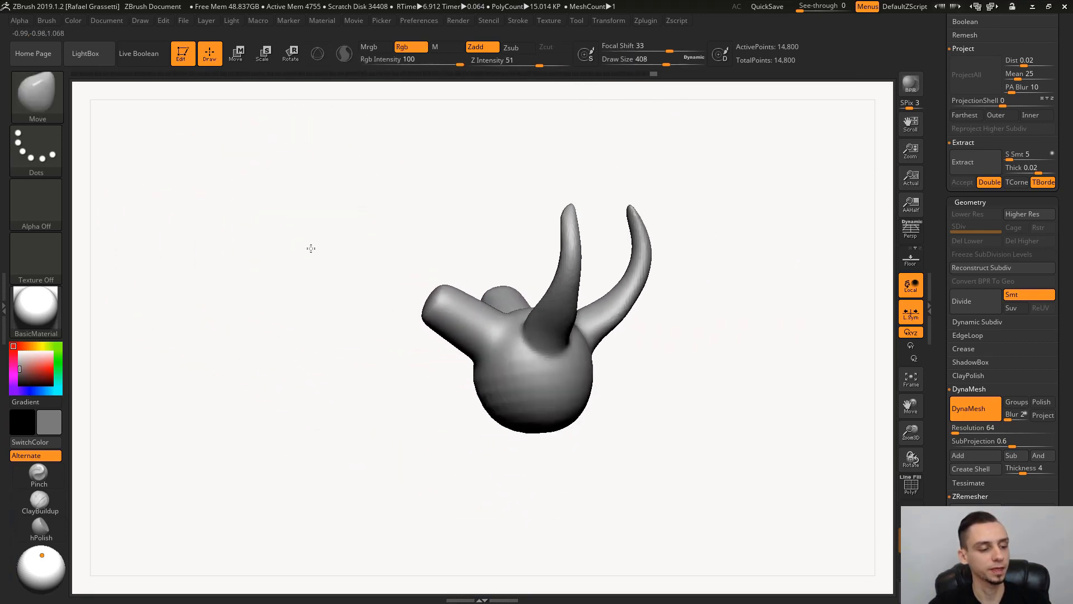
mouse_move(311, 249)
left_mouse_down()
mouse_move(300, 257)
mouse_move(378, 260)
mouse_move(510, 366)
mouse_move(505, 373)
left_mouse_up()
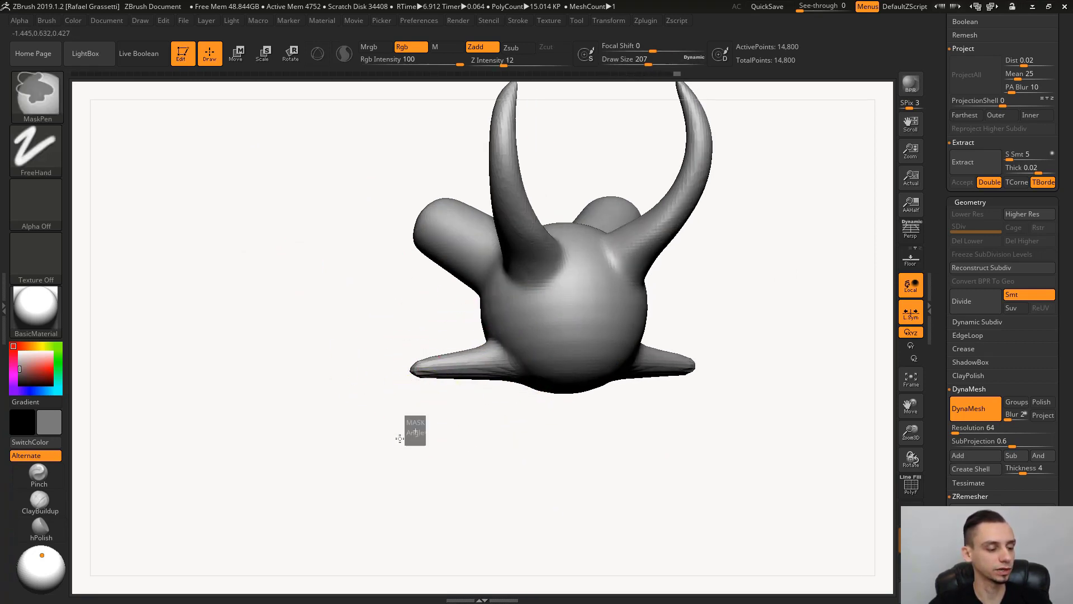
left_click_drag(407, 367, 308, 307)
left_click_drag(355, 393, 368, 414, "ctrl")
Step: Set the draw size to 533 and smooth the lower spikes
key("s")
mouse_move(367, 348)
left_mouse_down()
mouse_move(384, 347)
mouse_move(359, 347)
left_mouse_up()
left_click_drag(323, 318, 400, 360, "shift")
Step: Select the Inflat brush and smooth the upturned spikes on the body's lower sides
key("b")
key("i")
key("n")
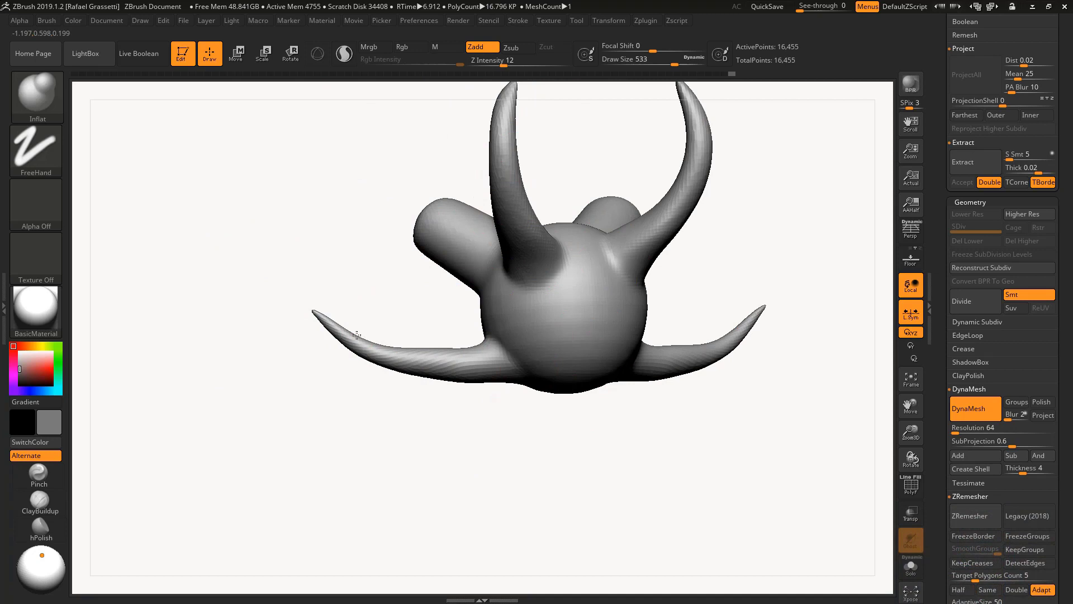
left_click_drag(339, 324, 459, 366, "shift")
left_click_drag(452, 401, 446, 412)
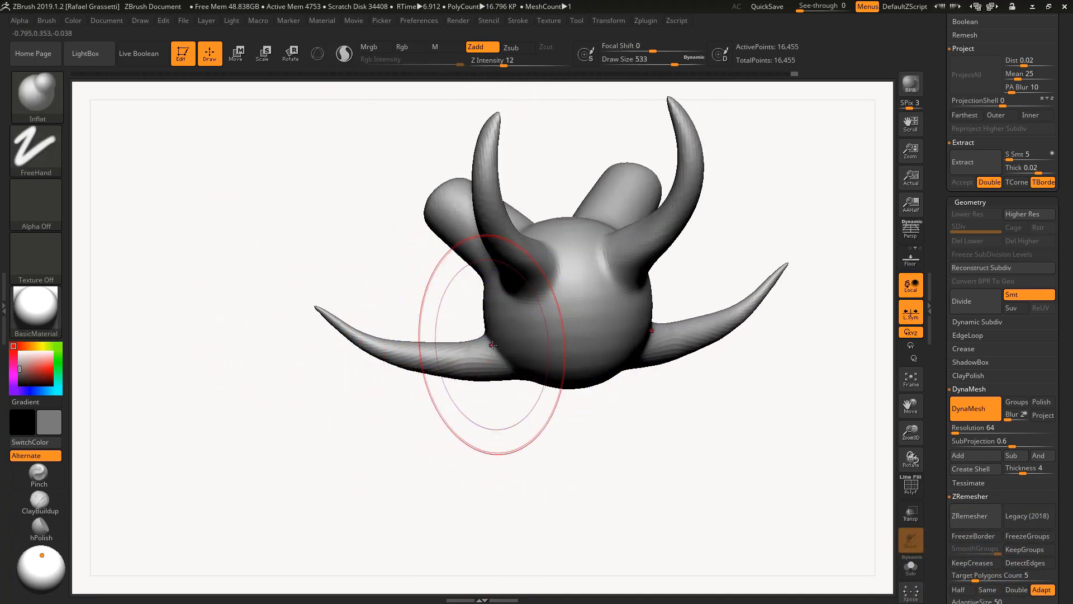
mouse_move(441, 440)
left_mouse_down("alt")
mouse_move(448, 461)
mouse_move(431, 476)
left_mouse_up("alt")
left_click_drag(431, 476, 492, 445)
Step: Duplicate the horned body subtool and move the copy out in front of the original with Transpose
key("w")
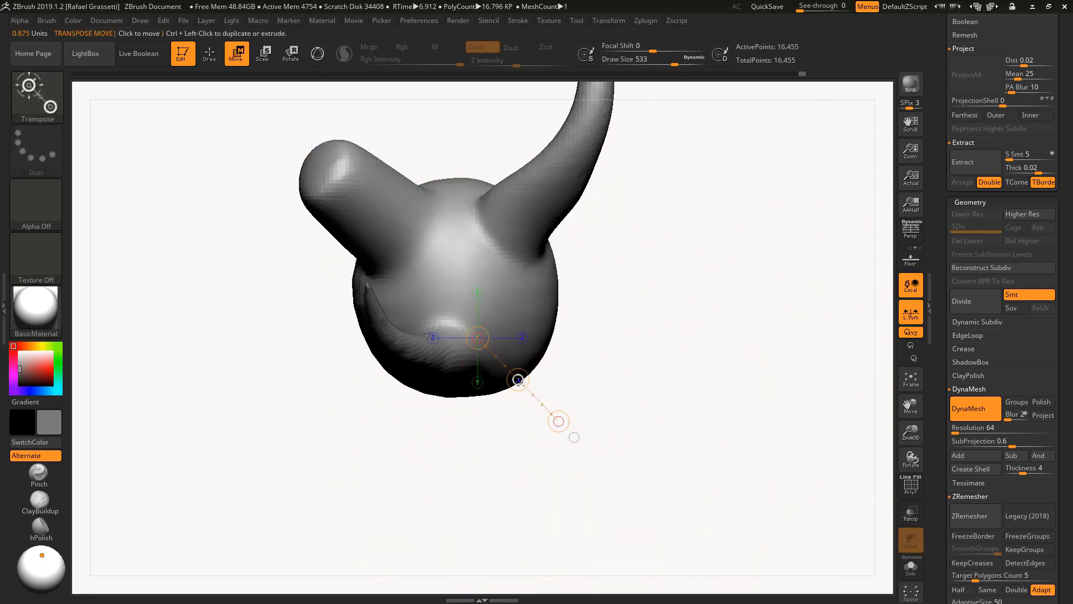
scroll(956, 294, "up", 10)
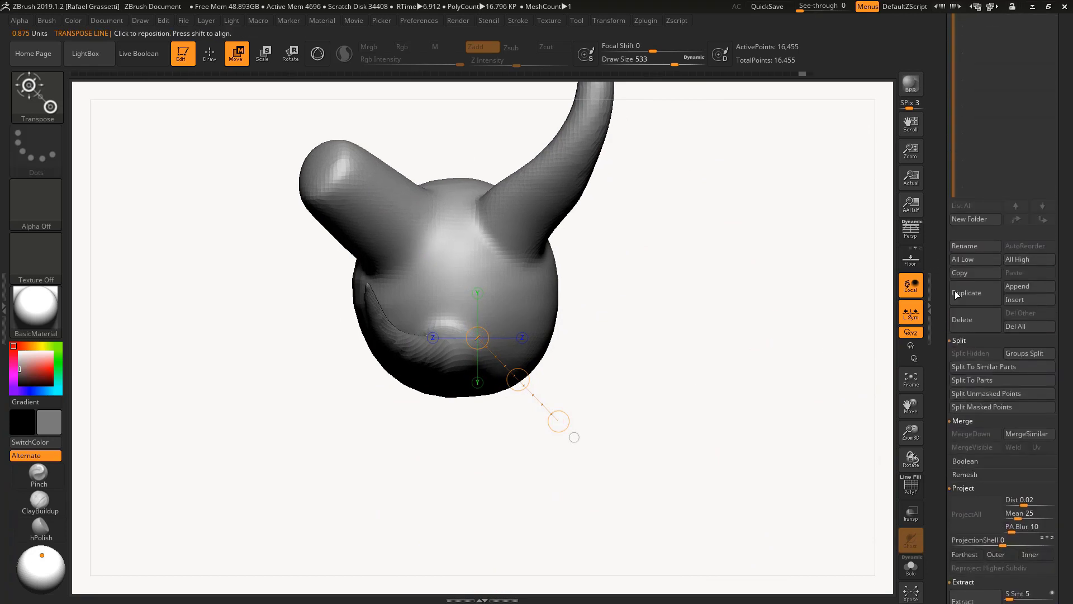
scroll(966, 236, "up", 5)
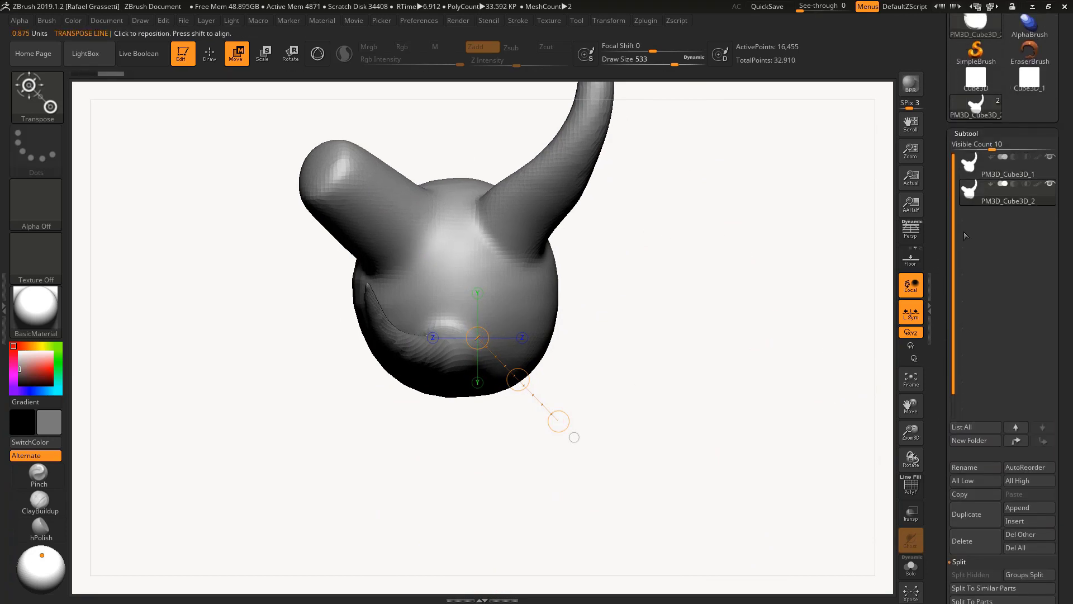
left_click_drag(488, 382, 641, 464)
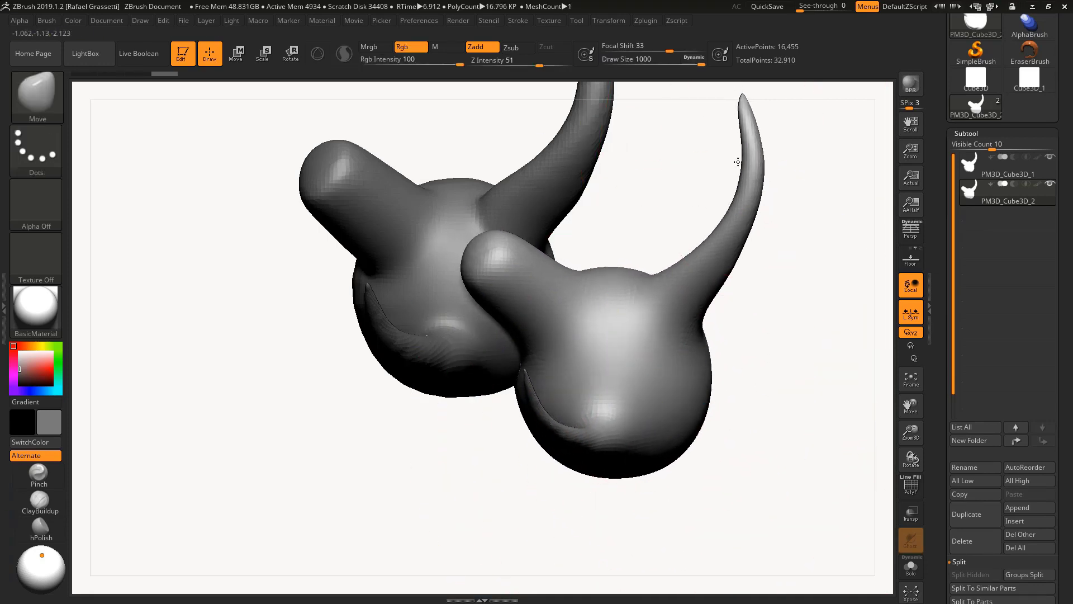
Step: Remove the copy's sharp horns and swell its limbs and body into thick bulges with Inflat at draw size 1000
left_click_drag(741, 159, 697, 254)
left_click_drag(774, 241, 623, 245)
left_click_drag(553, 259, 312, 258)
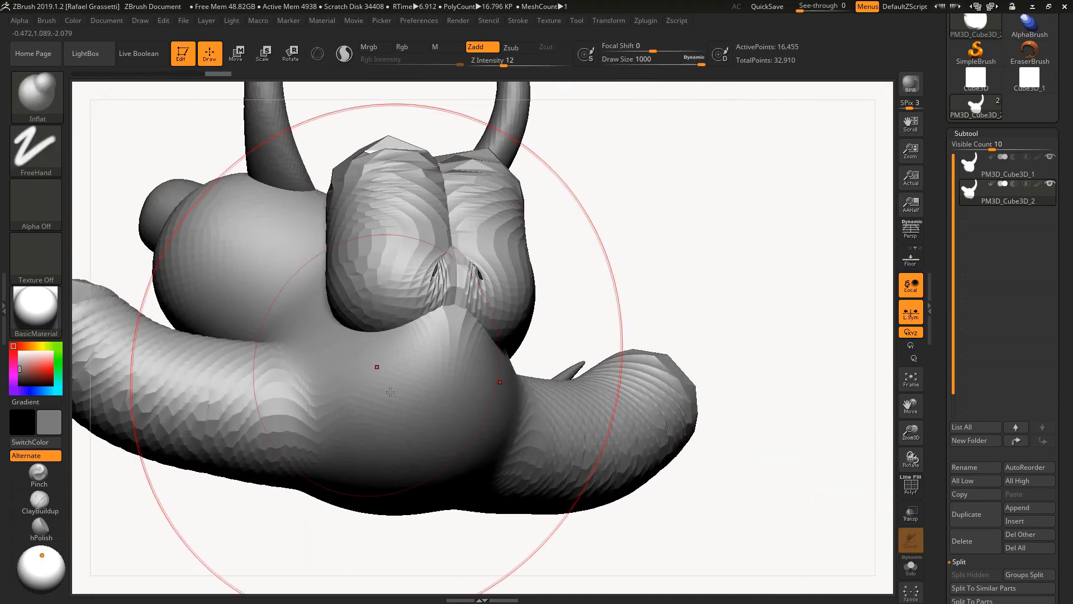
mouse_move(371, 364)
left_mouse_down()
mouse_move(448, 510)
mouse_move(379, 414)
left_mouse_up()
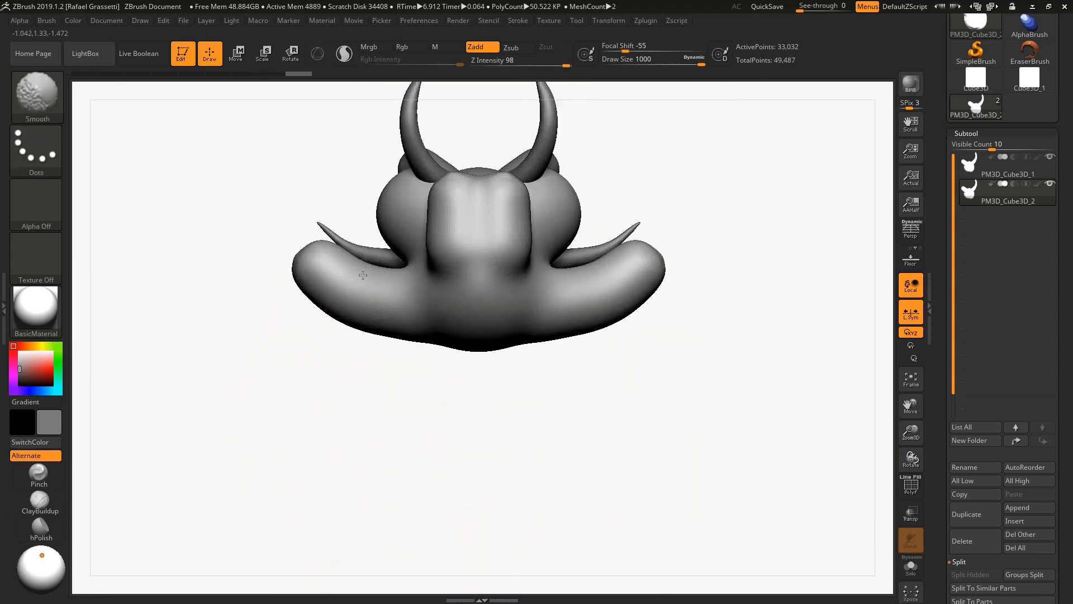
Step: Cut off the copy's swollen side limbs by hiding them, deleting the hidden geometry and refreshing the DynaMesh
mouse_move(250, 225)
left_mouse_down("ctrl+shift")
mouse_move(357, 409)
mouse_move(401, 266)
left_mouse_up("ctrl+shift")
left_click_drag(939, 479, 946, 354)
scroll(945, 355, "down", 10)
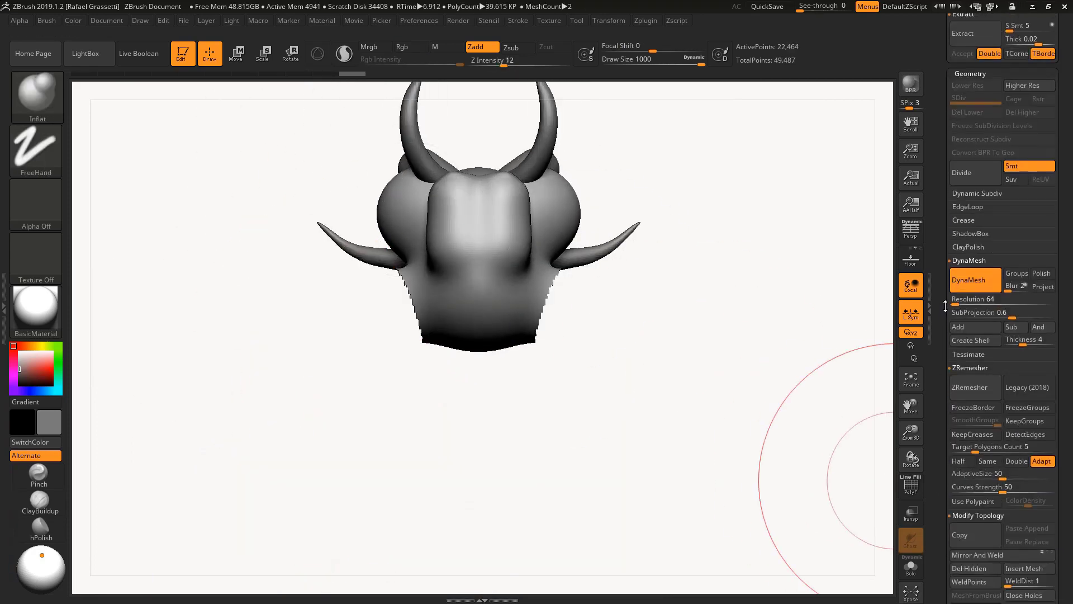
left_click(954, 382)
left_click_drag(608, 469, 559, 313, "ctrl")
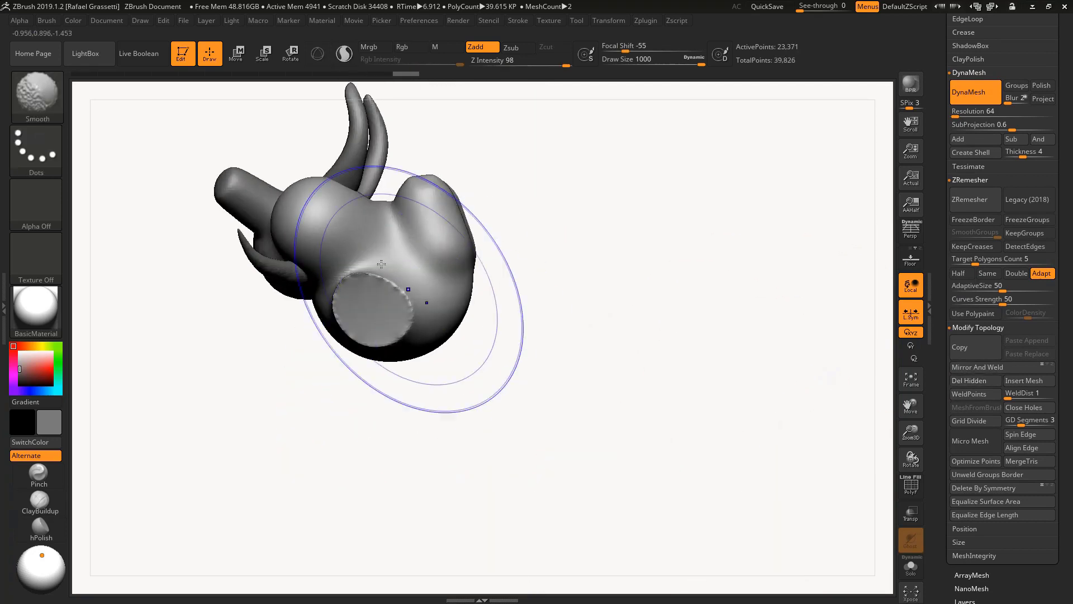
Step: Smooth the copy's flat cut ends and shrink the whole piece with the Size deformation
left_click_drag(412, 292, 372, 302, "shift")
key("e")
left_click_drag(324, 242, 448, 385)
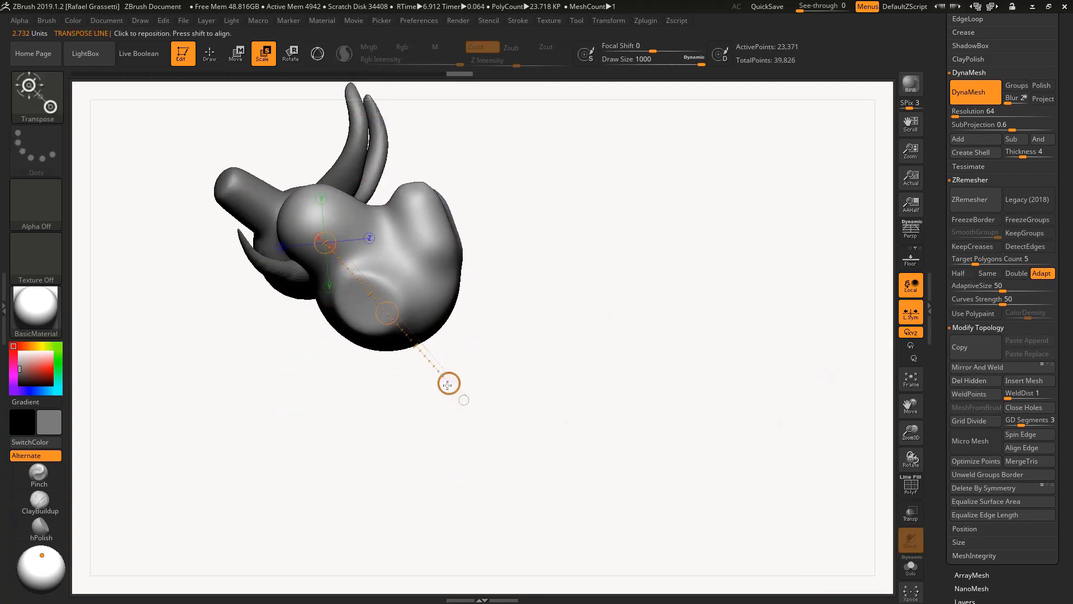
left_click_drag(345, 225, 483, 372)
left_click_drag(940, 441, 943, 388)
left_click(974, 321)
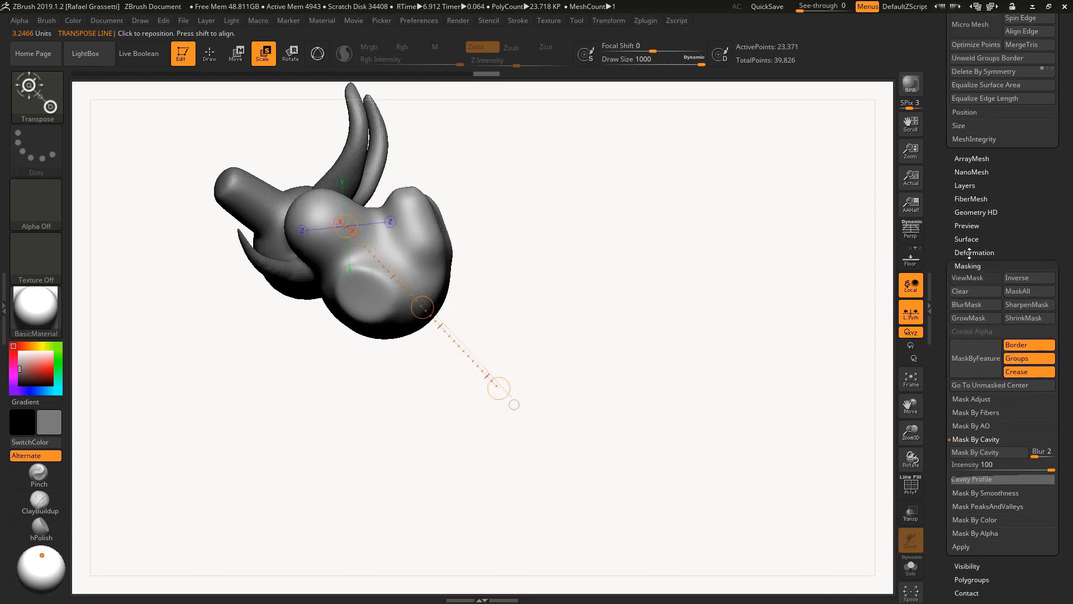
left_click_drag(961, 440, 955, 439)
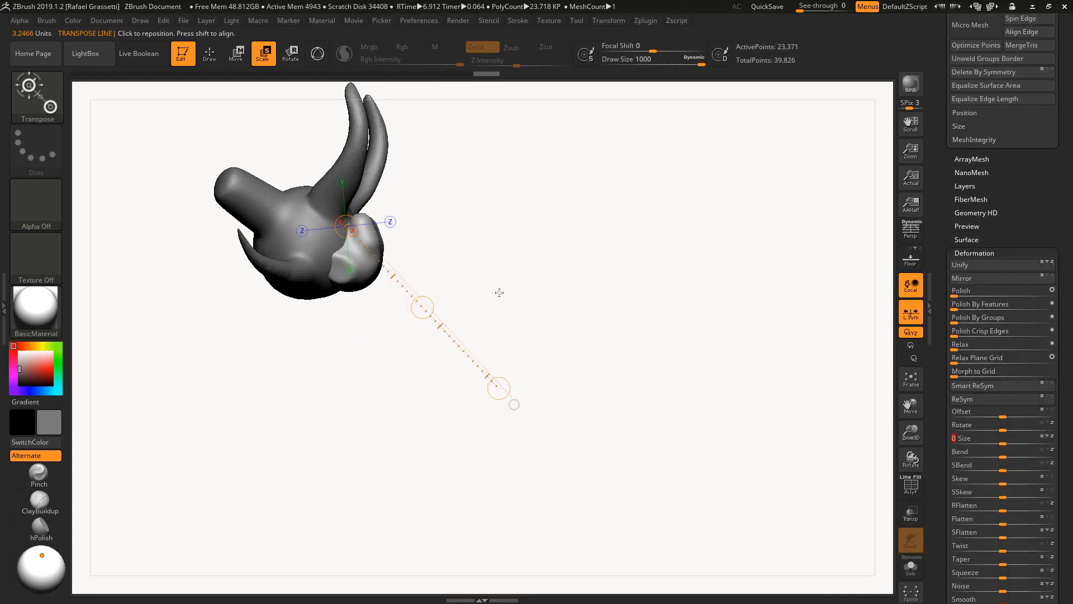
Step: Move the shrunken piece down along the front of the original body with Transpose
key("w")
left_click_drag(423, 307, 441, 335)
key("q")
left_click_drag(391, 383, 388, 330)
Step: Shape the small piece into an elongated snout below the head with the Move brush, ending at draw size 794
key("b")
key("m")
key("v")
mouse_move(376, 291)
left_mouse_down()
mouse_move(401, 379)
mouse_move(335, 358)
mouse_move(377, 311)
mouse_move(361, 287)
left_mouse_up()
key("s")
mouse_move(364, 313)
left_mouse_down()
mouse_move(363, 342)
mouse_move(425, 363)
left_mouse_up()
key("s")
left_click_drag(380, 315, 375, 316)
mouse_move(384, 300)
left_mouse_down()
mouse_move(403, 276)
mouse_move(391, 291)
left_mouse_up()
left_click_drag(464, 347, 411, 335)
mouse_move(435, 383)
left_mouse_down()
mouse_move(354, 437)
mouse_move(404, 467)
left_mouse_up()
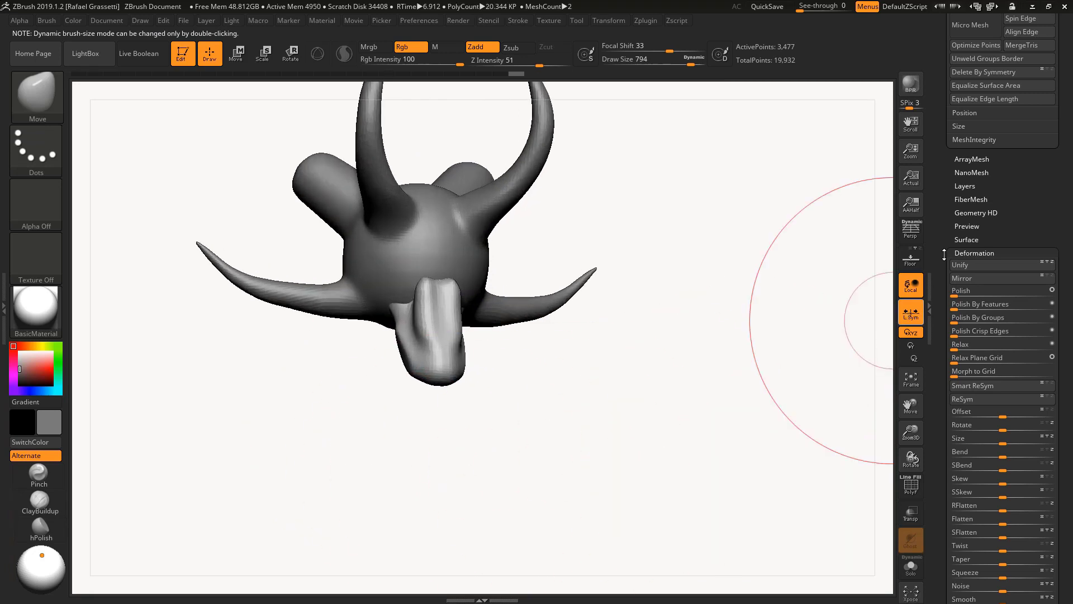
Step: Select the upper subtool, PM3D_Cube3D_1, and merge the snout subtool below into it
scroll(948, 360, "up", 10)
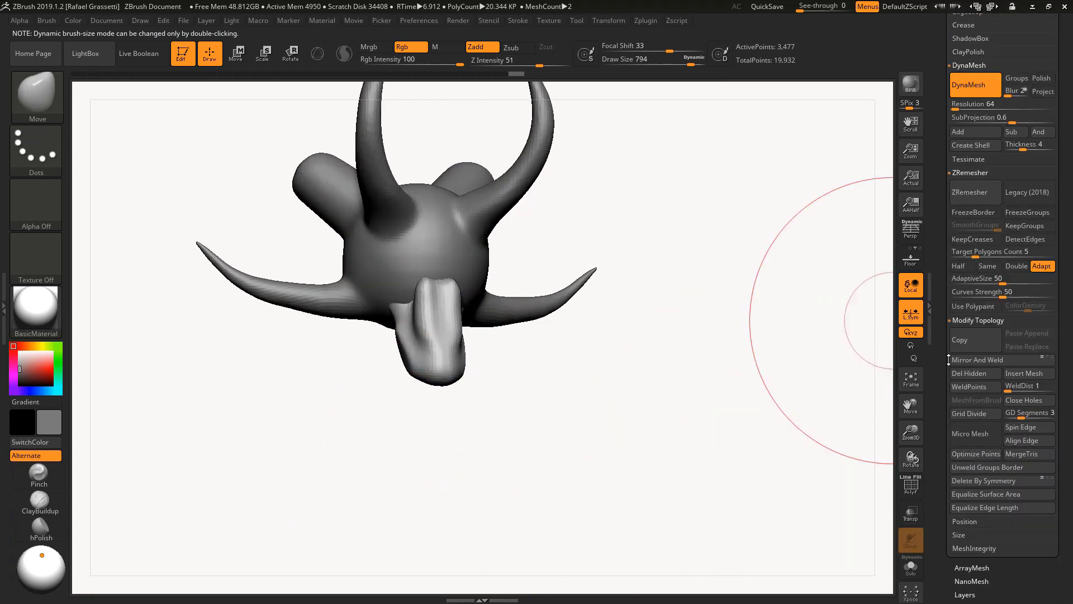
scroll(949, 359, "up", 15)
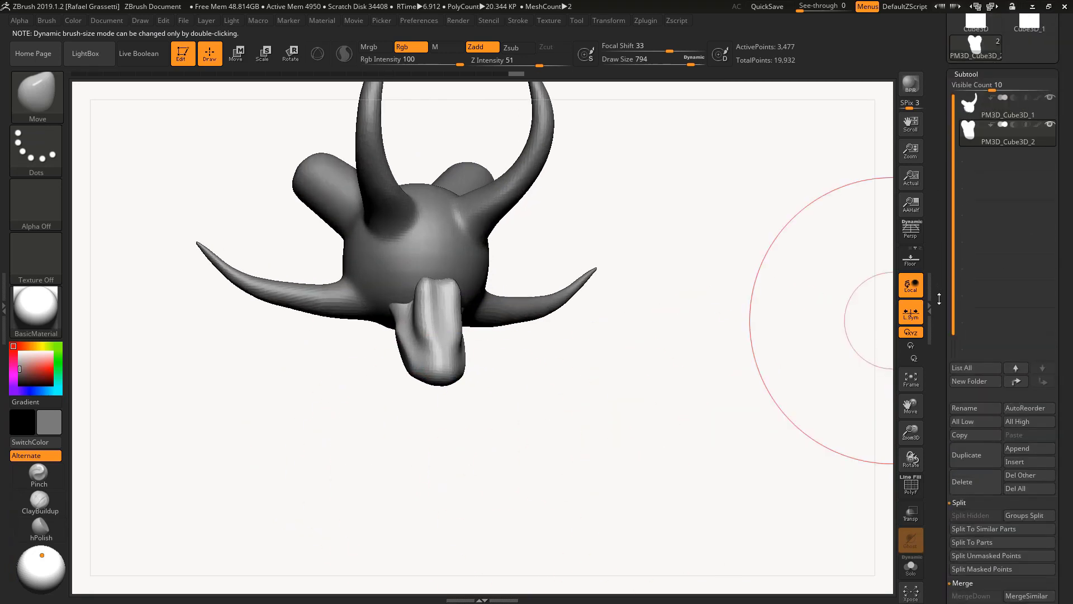
left_click(968, 117)
scroll(960, 503, "down", 2)
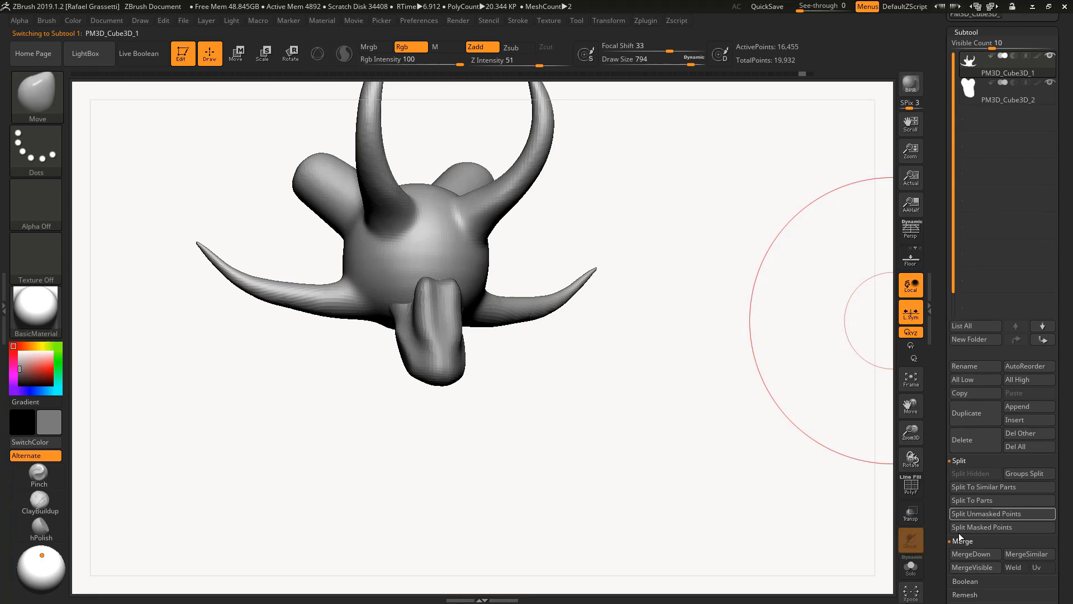
left_click(962, 553)
left_click_drag(380, 431, 472, 496)
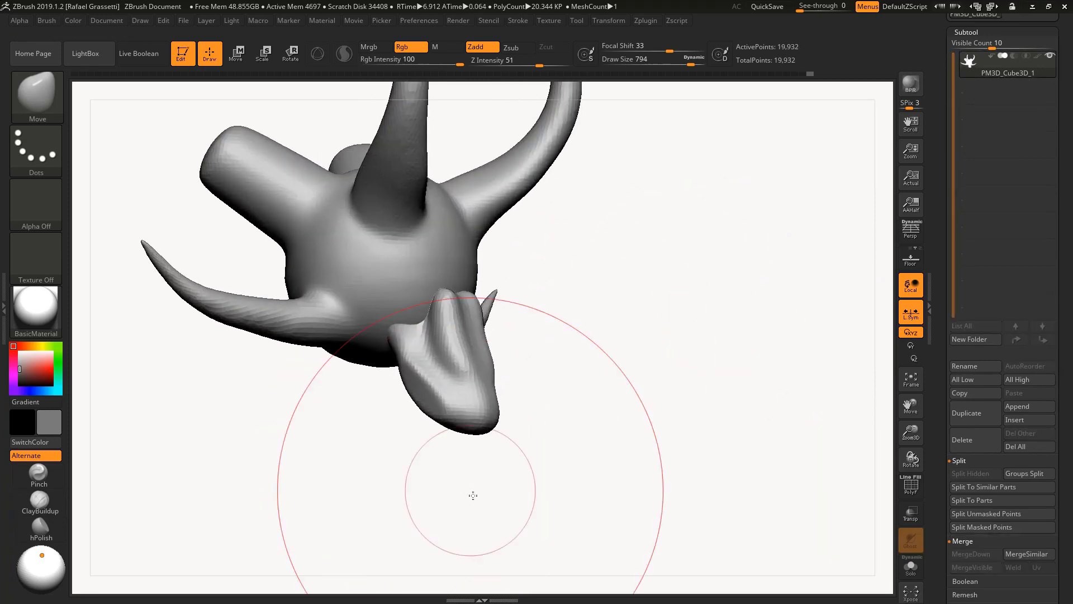
Step: Fuse the snout and head with DynaMesh, checking the wireframe and assigning a single polygroup
key("shift+f")
left_click_drag(404, 467, 316, 522, "ctrl")
left_click_drag(341, 462, 284, 469)
key("ctrl+w")
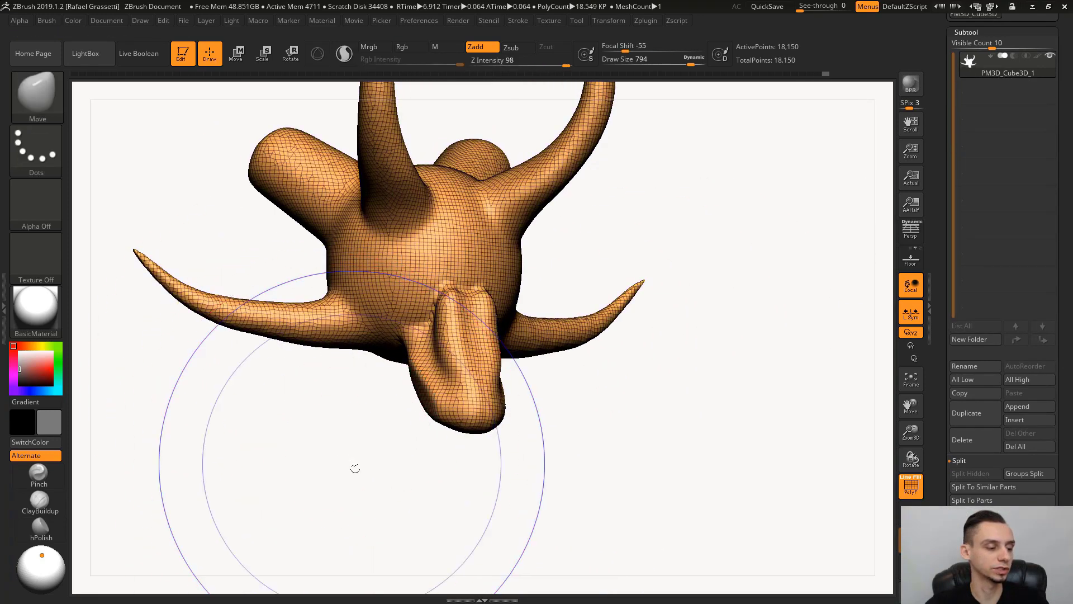
key("shift+f")
Step: Blend the fused snout into the head so it tapers from the face
left_click_drag(352, 501, 288, 486)
left_click_drag(360, 316, 271, 294)
mouse_move(393, 435)
left_mouse_down()
mouse_move(418, 345)
mouse_move(449, 362)
mouse_move(437, 390)
left_mouse_up()
Step: Build up brow ridges above the snout with the Clay brush at draw size 187 and Z intensity 31
key("b")
key("c")
key("l")
key("s")
mouse_move(433, 431)
left_mouse_down()
mouse_move(395, 442)
mouse_move(493, 331)
left_mouse_up()
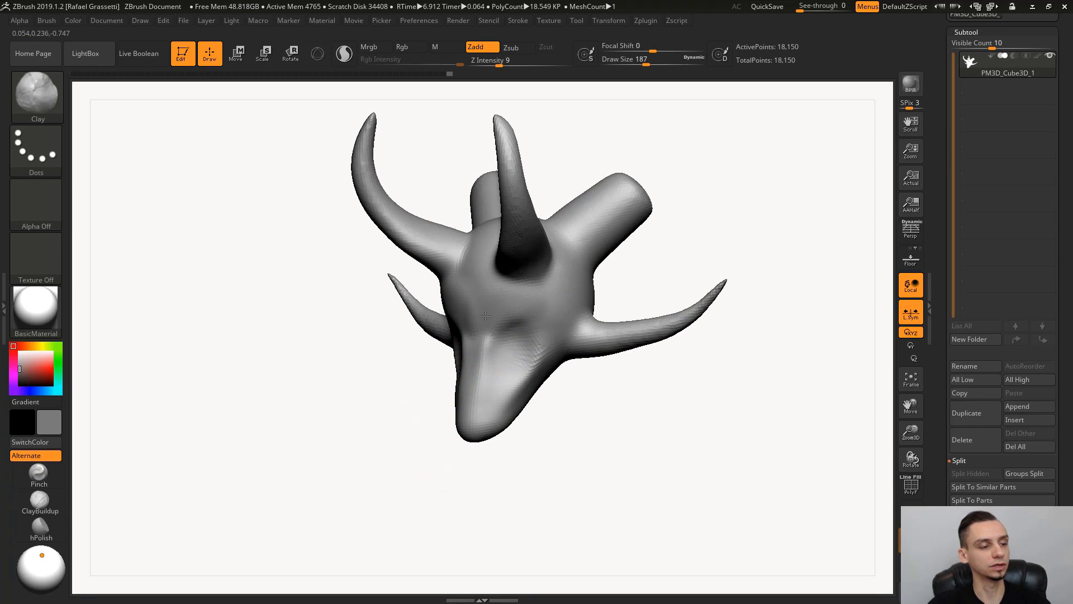
left_click(524, 62)
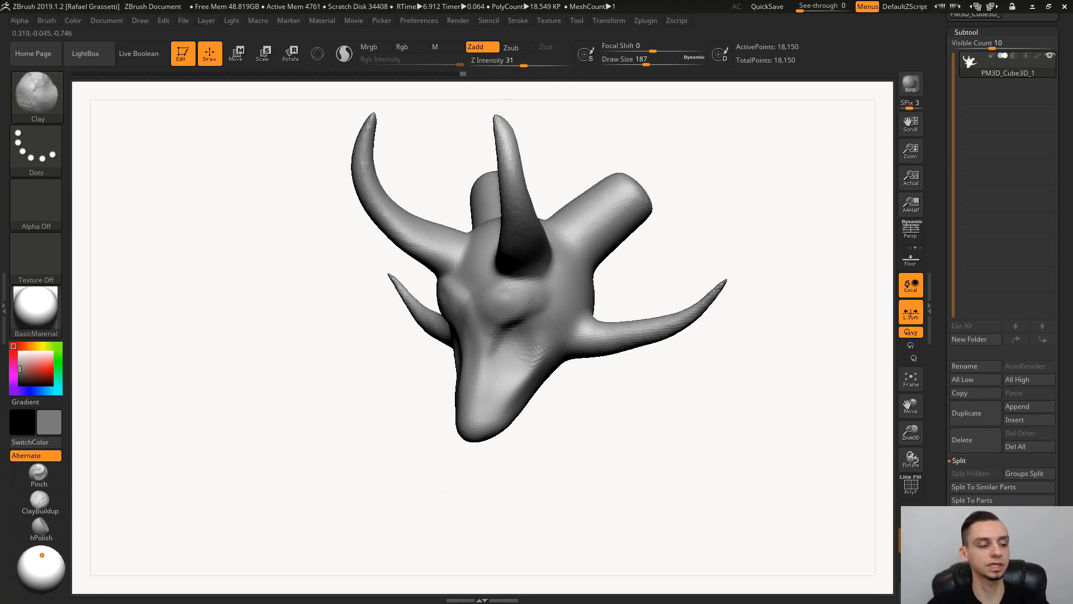
left_click_drag(381, 460, 394, 465, "shift")
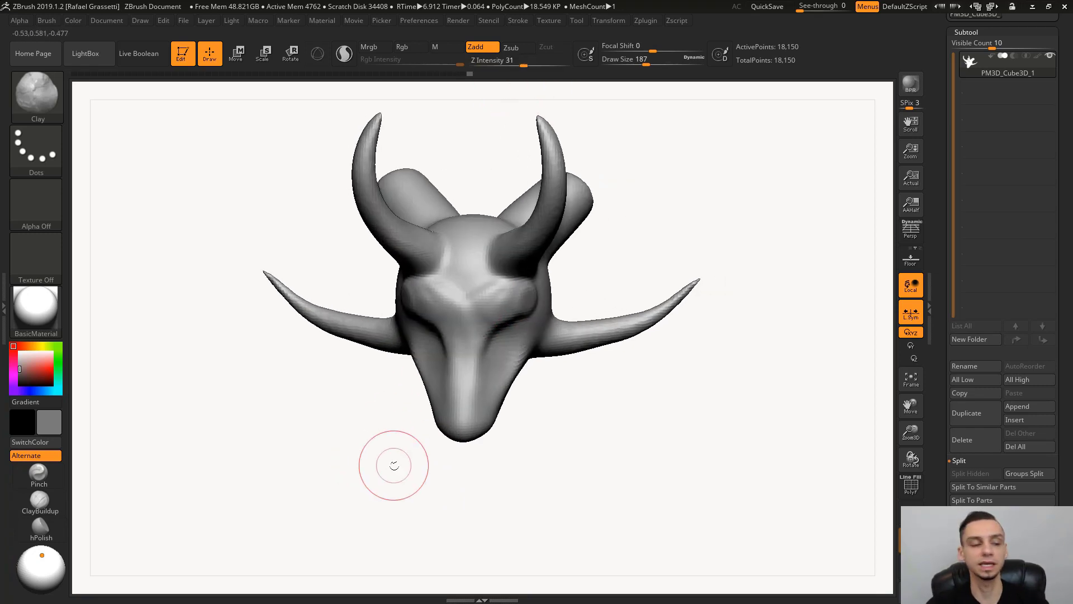
left_click_drag(221, 228, 455, 275)
left_click_drag(418, 358, 442, 350)
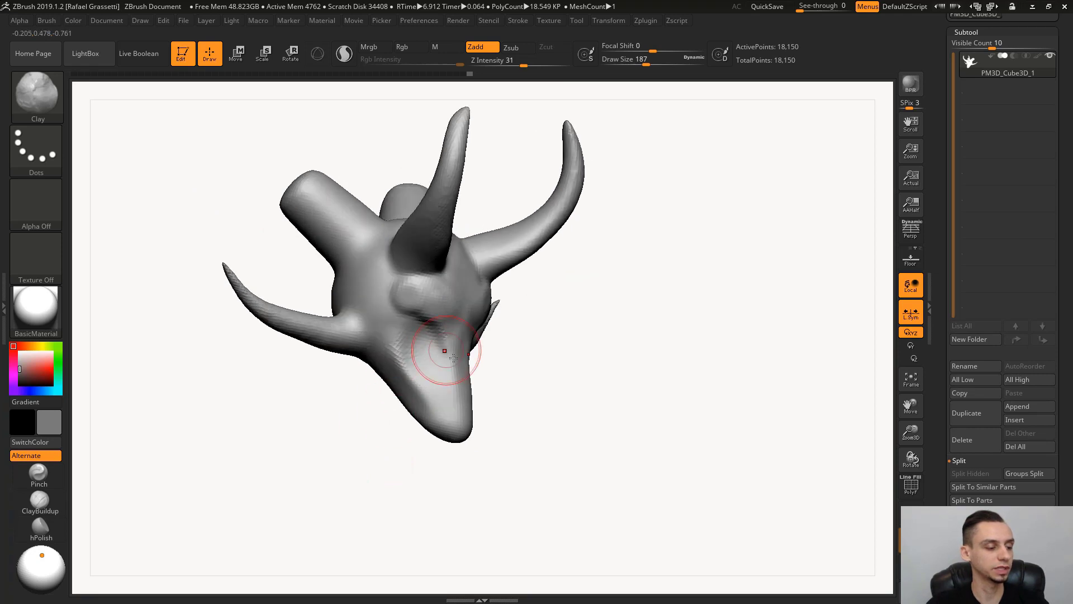
Step: Refine the snout with the Move brush and carve a crease under the nose with DamStandard at draw size 167
key("b")
key("m")
key("v")
mouse_move(503, 396)
left_mouse_down()
mouse_move(399, 454)
mouse_move(404, 486)
left_mouse_up()
left_click_drag(404, 486, 417, 487, "shift")
key("b")
key("d")
key("s")
left_click_drag(434, 450, 488, 386)
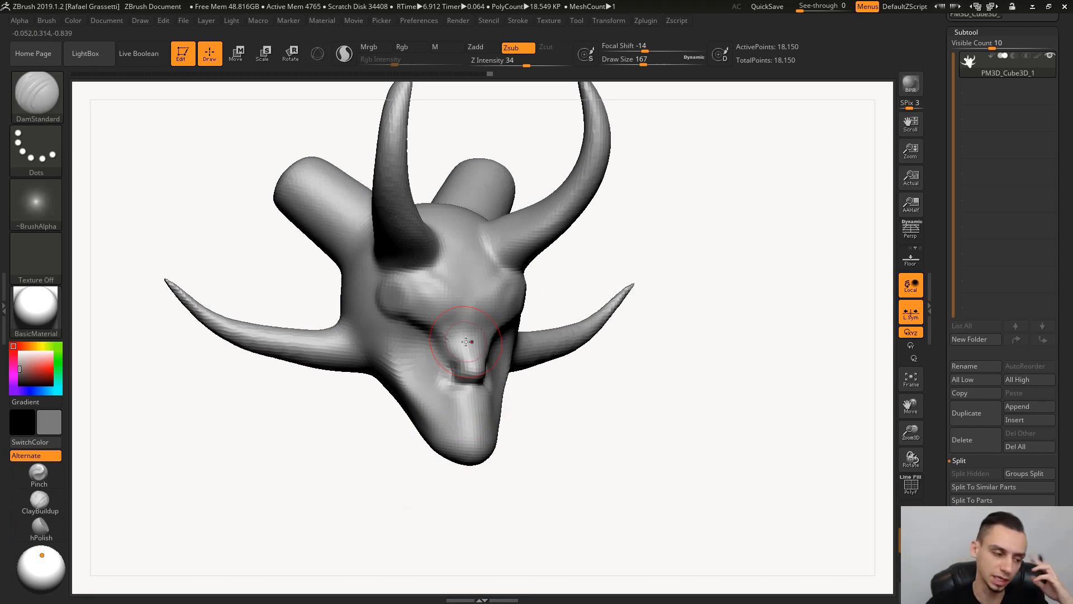
Step: Cut off the side spikes' pointed ends by hiding and deleting them, and close the stumps with DynaMesh
mouse_move(188, 215)
left_mouse_down("alt")
mouse_move(221, 223)
mouse_move(214, 209)
left_mouse_up("alt")
mouse_move(179, 250)
left_mouse_down("ctrl+alt+shift")
mouse_move(297, 314)
mouse_move(282, 265)
left_mouse_up("ctrl+alt+shift")
scroll(962, 366, "down", 10)
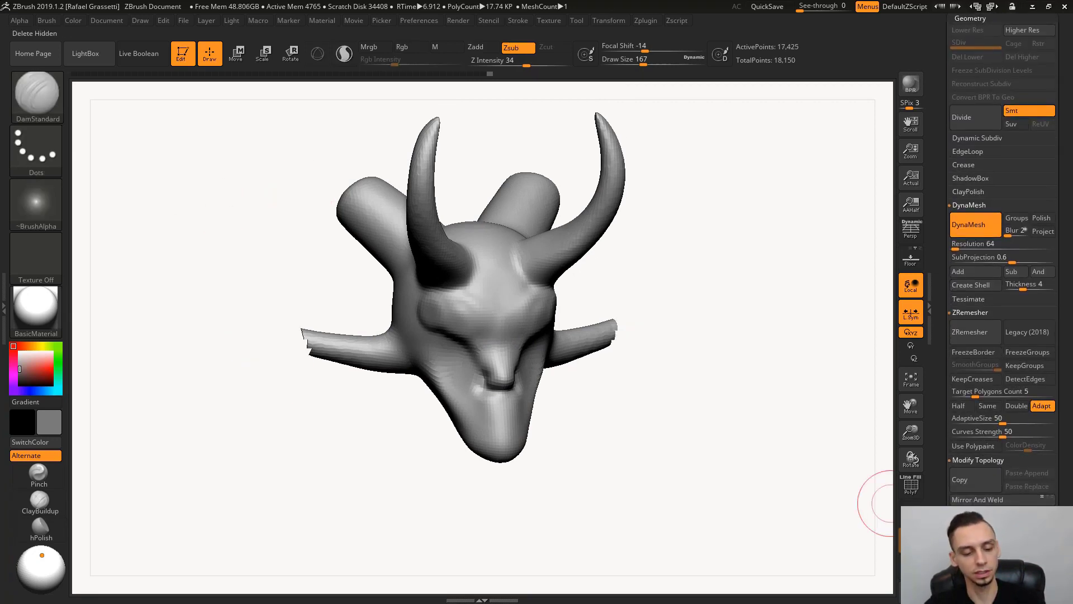
mouse_move(310, 399)
left_mouse_down("ctrl")
mouse_move(311, 360)
mouse_move(340, 419)
left_mouse_up("ctrl")
Step: Reshape the shortened side stumps into curved ears with the Move brush, adjusting the draw size along the way
key("b")
key("m")
key("v")
key("s")
left_click_drag(327, 366, 341, 367)
left_click_drag(328, 343, 345, 350)
left_click_drag(364, 403, 341, 400)
key("s")
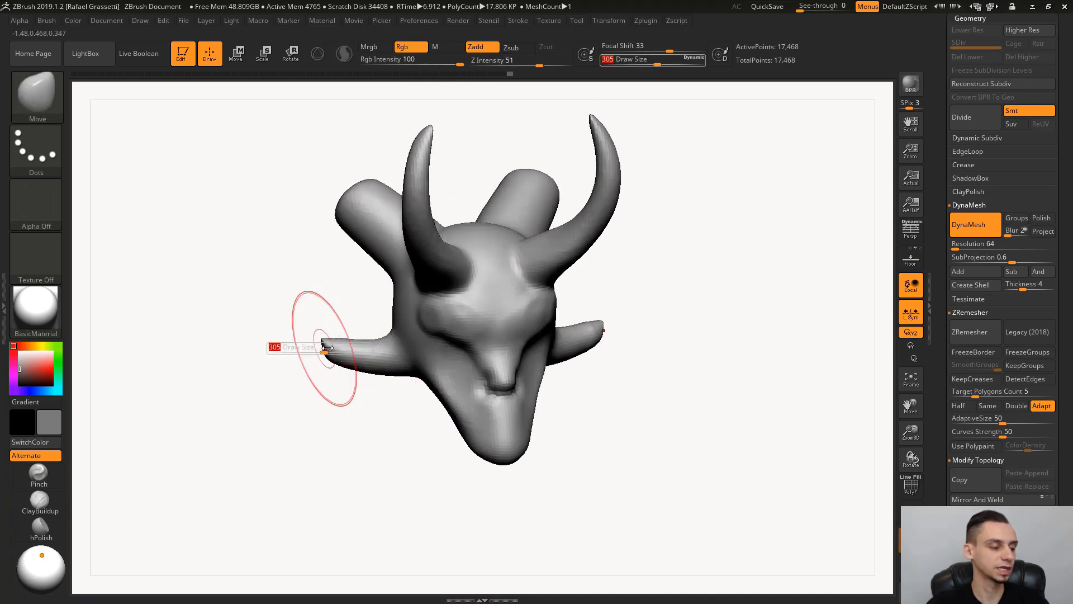
mouse_move(328, 348)
left_mouse_down()
mouse_move(361, 342)
mouse_move(376, 302)
left_mouse_up()
key("s")
mouse_move(386, 357)
left_mouse_down()
mouse_move(382, 333)
mouse_move(347, 335)
mouse_move(399, 327)
left_mouse_up()
Step: Carve hollows into the ears with the DamStandard brush at draw size 202
key("b")
key("d")
key("s")
key("s")
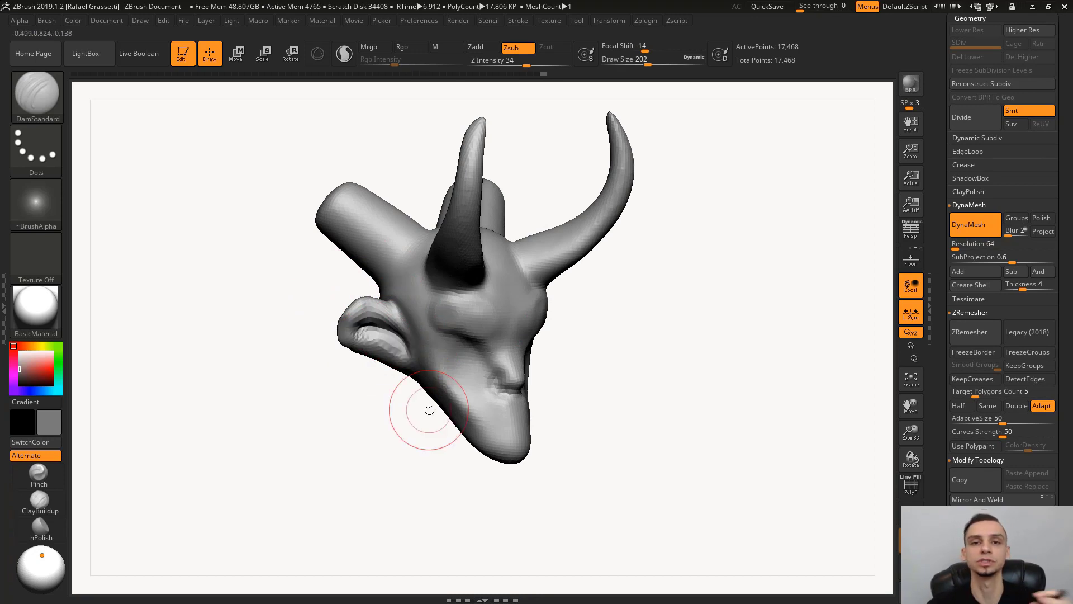
left_click_drag(429, 410, 367, 341)
left_click_drag(261, 314, 335, 362)
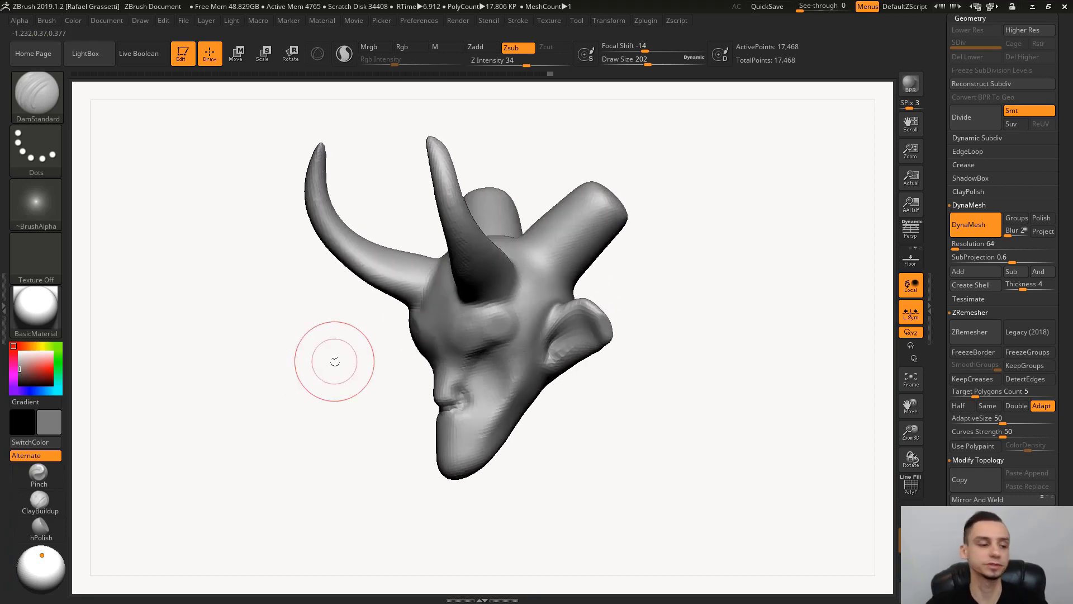
Step: Build up the ear forms with the Clay brush, reducing the draw size from 207 to 74 for finer strokes
left_click_drag(374, 395, 350, 405)
key("1")
key("s")
mouse_move(484, 384)
left_mouse_down()
mouse_move(441, 350)
mouse_move(380, 330)
mouse_move(392, 341)
mouse_move(387, 321)
mouse_move(402, 319)
left_mouse_up()
mouse_move(440, 438)
left_mouse_down()
mouse_move(479, 427)
mouse_move(508, 395)
left_mouse_up()
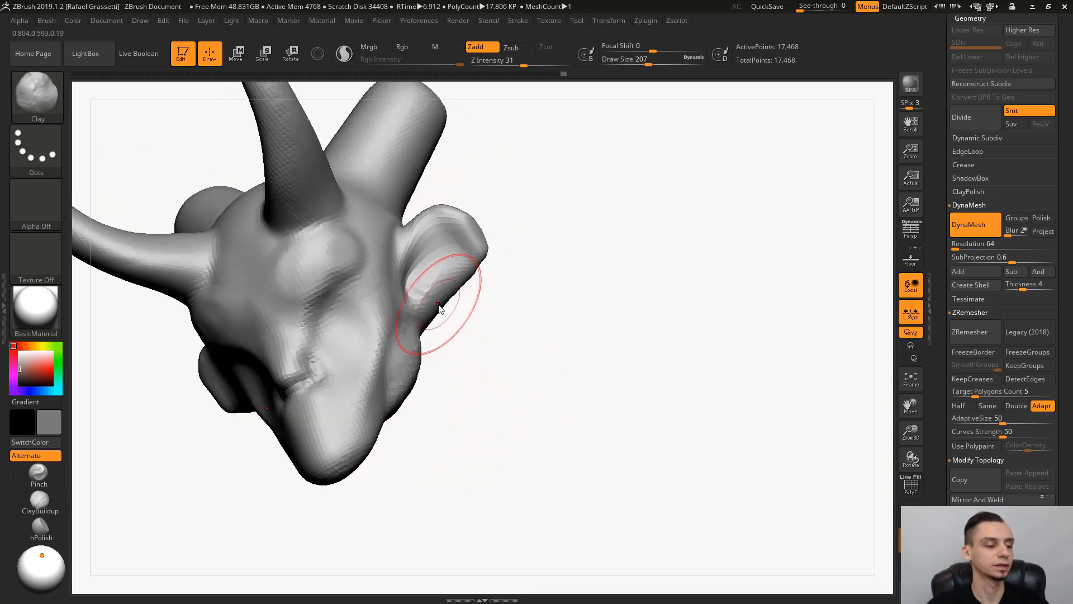
key("s")
left_click_drag(439, 305, 420, 304)
left_click_drag(448, 346, 476, 366)
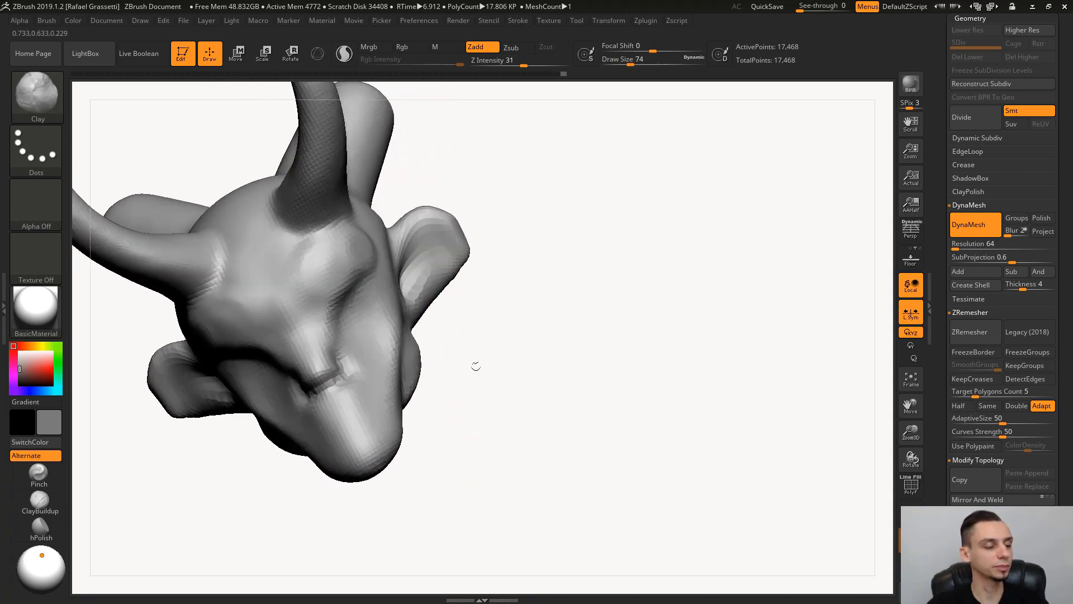
Step: Create a polymesh from the Ring3D primitive and return to the horned head model
left_click(21, 94)
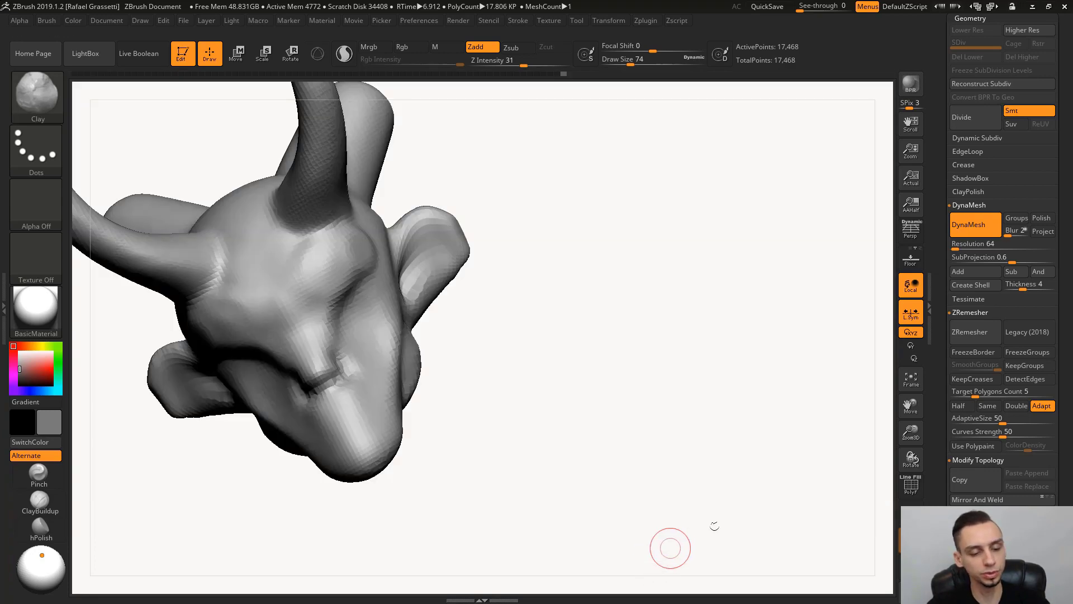
left_click_drag(937, 420, 941, 581)
left_click(957, 410)
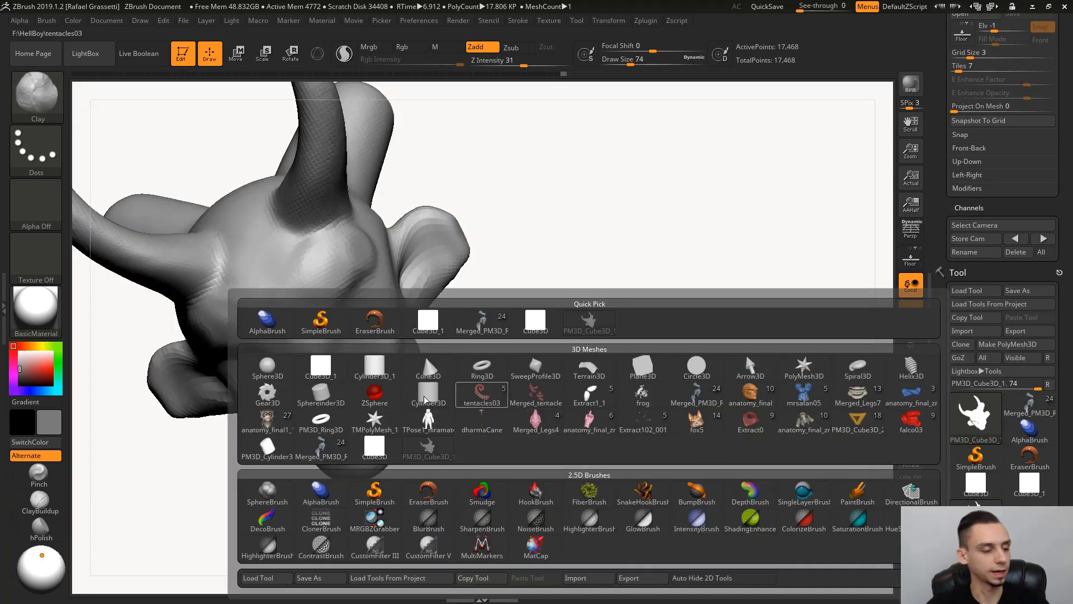
left_click(482, 375)
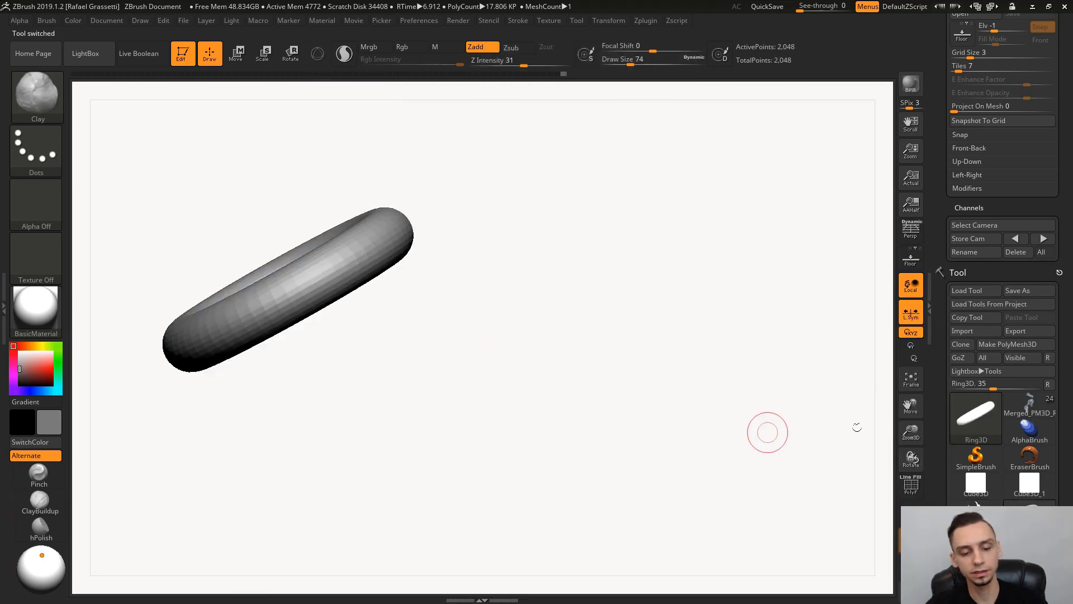
left_click_drag(942, 393, 942, 228)
left_click(974, 344)
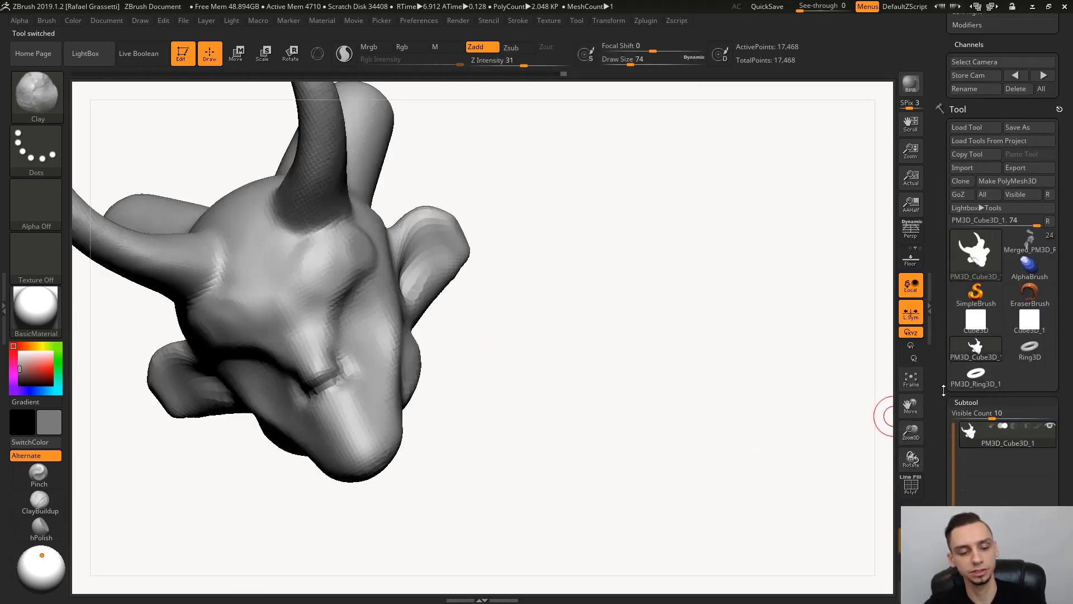
Step: Append the ring polymesh as a new subtool of the horned head
left_click_drag(944, 388, 942, 254)
left_click_drag(940, 490, 940, 474)
scroll(941, 475, "down", 3)
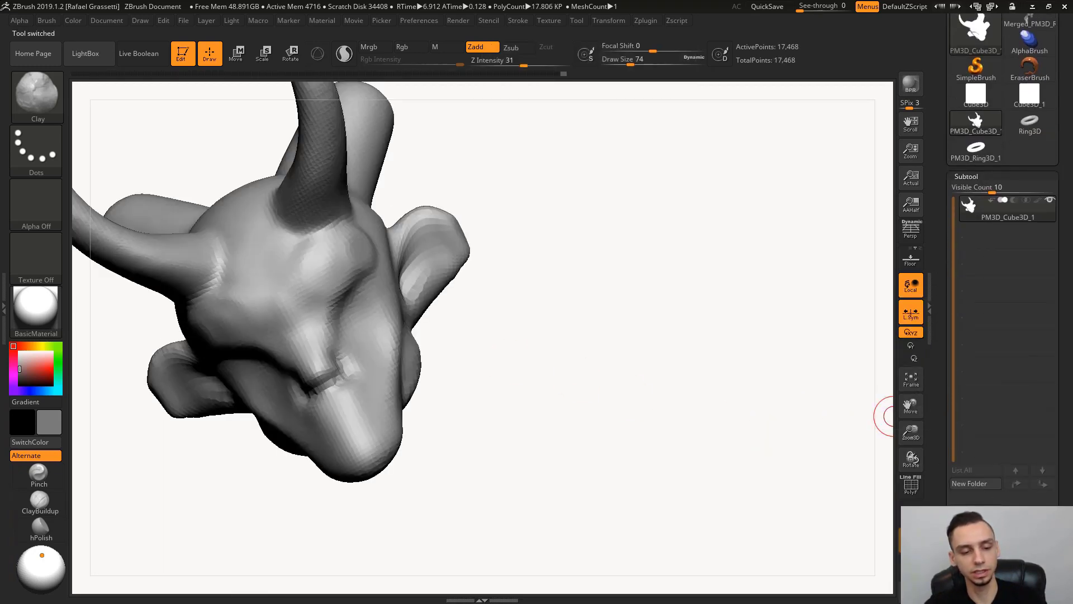
left_click(1030, 564)
left_click(750, 345)
left_click(1006, 237)
Step: From the front view, rotate the ring upright and move it beside the head's ear
left_click_drag(685, 407, 654, 400, "shift")
key("w")
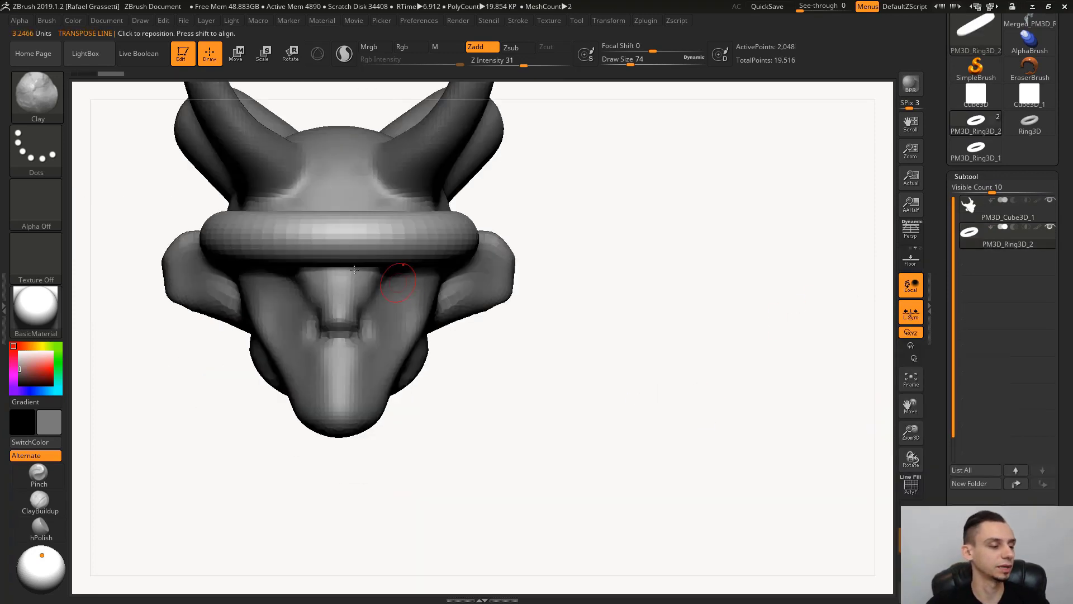
key("r")
left_click_drag(339, 353, 245, 258)
key("w")
left_click_drag(342, 305, 464, 353)
Step: Scale the ring down to earring size and move it close to the ear
key("r")
key("e")
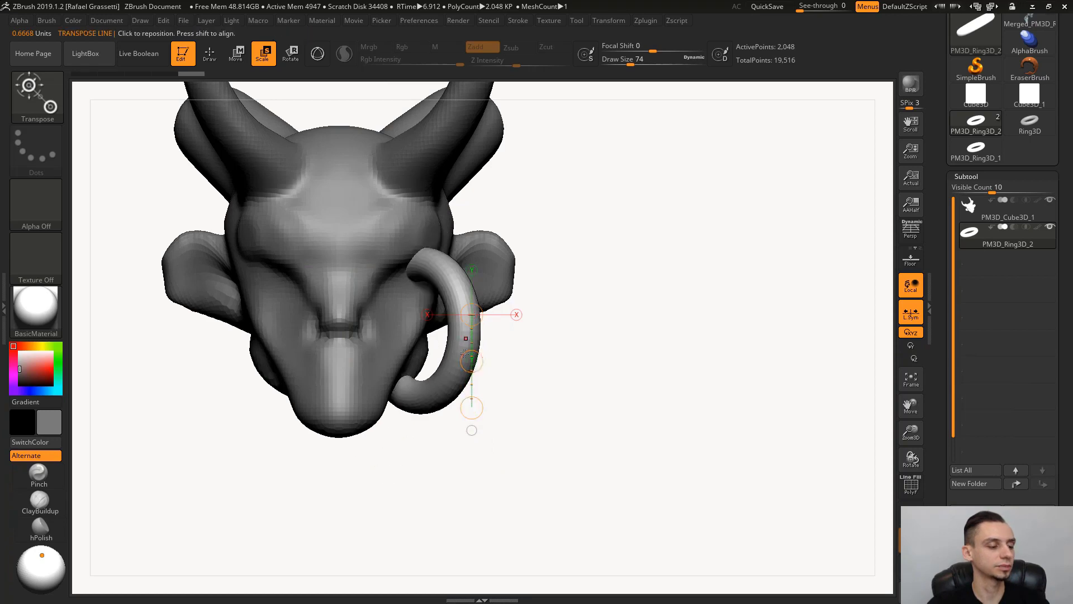
left_click_drag(472, 408, 470, 370)
key("w")
left_click_drag(472, 361, 515, 369)
left_click_drag(570, 392, 605, 367)
left_click_drag(604, 417, 681, 430)
left_click_drag(472, 362, 437, 363)
left_click_drag(505, 417, 468, 423)
Step: Align the ring from the side view so it hangs from the ear as an earring
mouse_move(548, 307)
left_mouse_down()
mouse_move(577, 434)
mouse_move(546, 371)
left_mouse_up()
key("r")
key("w")
key("e")
key("w")
left_click_drag(591, 408, 517, 404)
left_click_drag(547, 371, 579, 372)
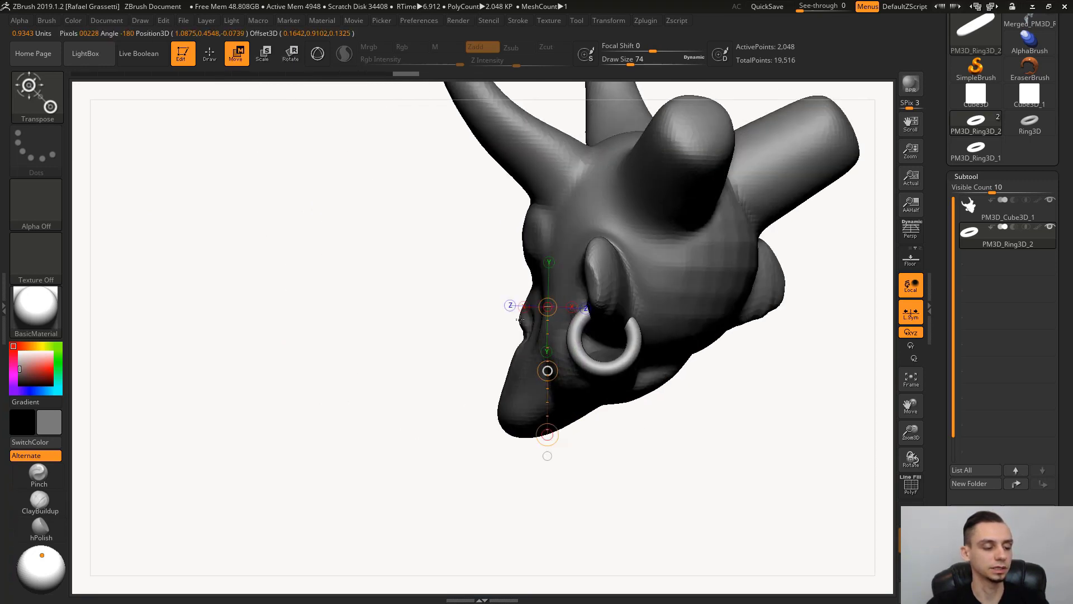
Step: Return to Draw mode, make the horned head the active subtool and begin masking its opposite ear
key("q")
mouse_move(458, 418)
left_mouse_down()
mouse_move(535, 427)
mouse_move(515, 430)
left_mouse_up()
mouse_move(268, 291)
left_mouse_down("alt")
mouse_move(249, 247)
mouse_move(251, 285)
mouse_move(242, 289)
mouse_move(233, 254)
mouse_move(291, 252)
left_mouse_up("alt")
left_click(242, 289, "alt")
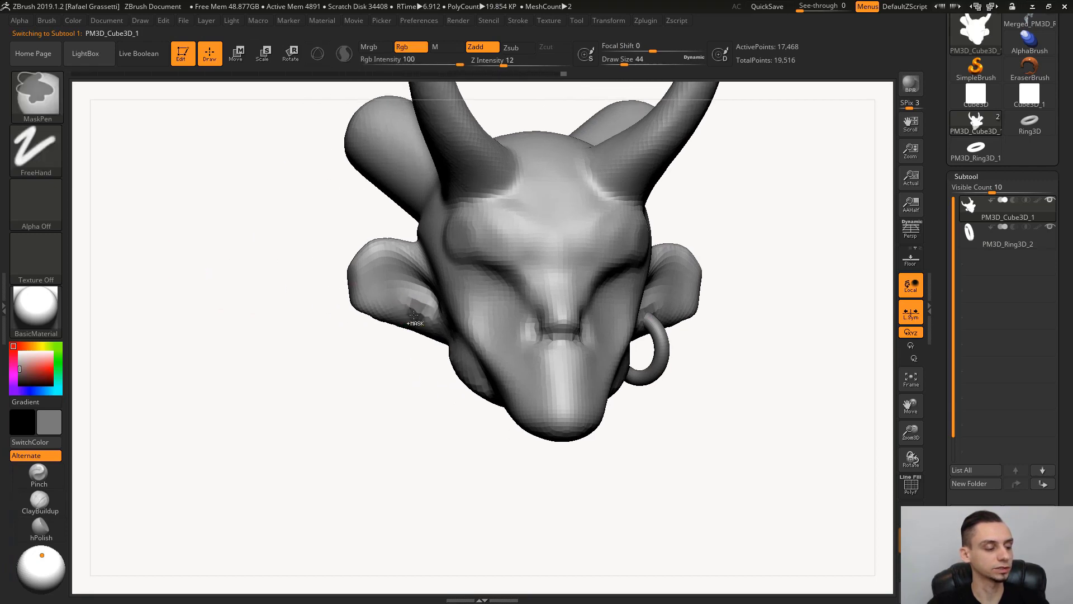
left_click(414, 315, "ctrl")
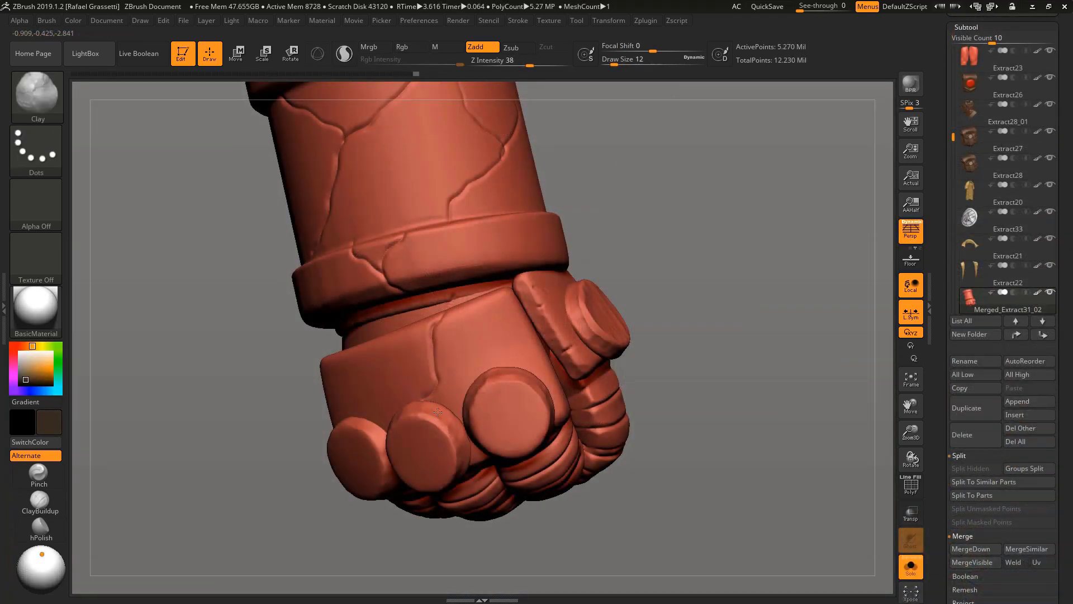
Step: Texture the stone fist's flat knuckle discs and surrounding surfaces with the Clay brush at draw size 12
right_click_drag(437, 412, 401, 477)
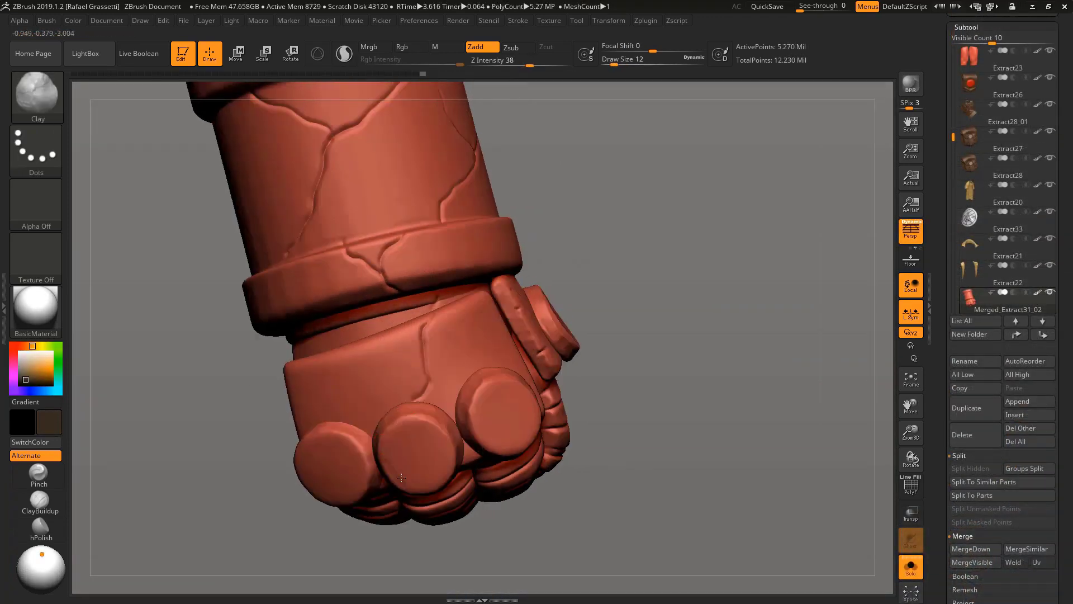
right_click_drag(528, 438, 355, 439)
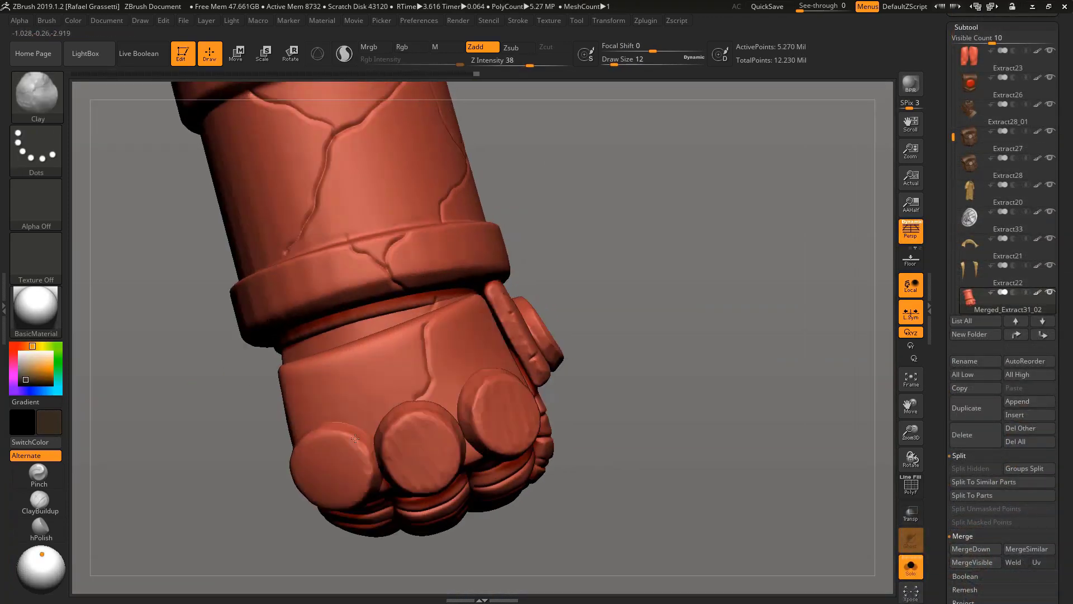
left_click_drag(295, 454, 367, 436)
left_click_drag(201, 369, 206, 416, "alt")
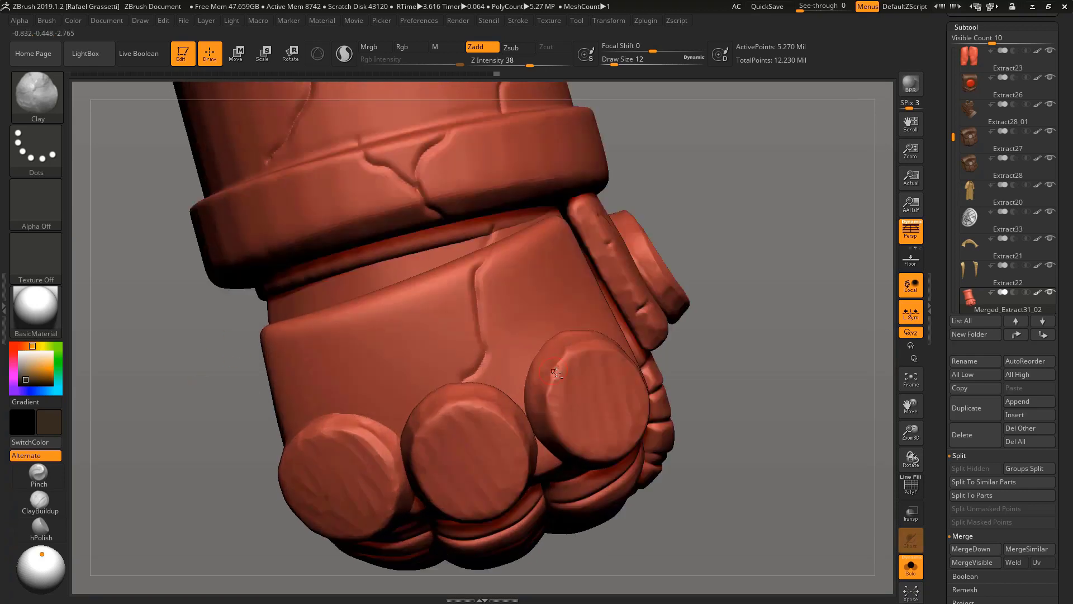
right_click_drag(438, 408, 326, 302)
mouse_move(263, 315)
right_mouse_down()
mouse_move(385, 310)
mouse_move(280, 304)
right_mouse_up()
left_click_drag(450, 258, 459, 282)
right_click_drag(458, 283, 347, 274)
left_click_drag(620, 304, 599, 269)
mouse_move(218, 346)
left_mouse_down("alt")
mouse_move(218, 283)
mouse_move(223, 346)
left_mouse_up("alt")
Step: Carve details into the stone hand with the DamStandard brush, and switch back to the Clay brush
key("b")
key("d")
key("s")
left_click_drag(461, 290, 430, 321)
left_click_drag(400, 271, 426, 321)
right_click_drag(391, 299, 376, 289)
key("b")
key("c")
key("l")
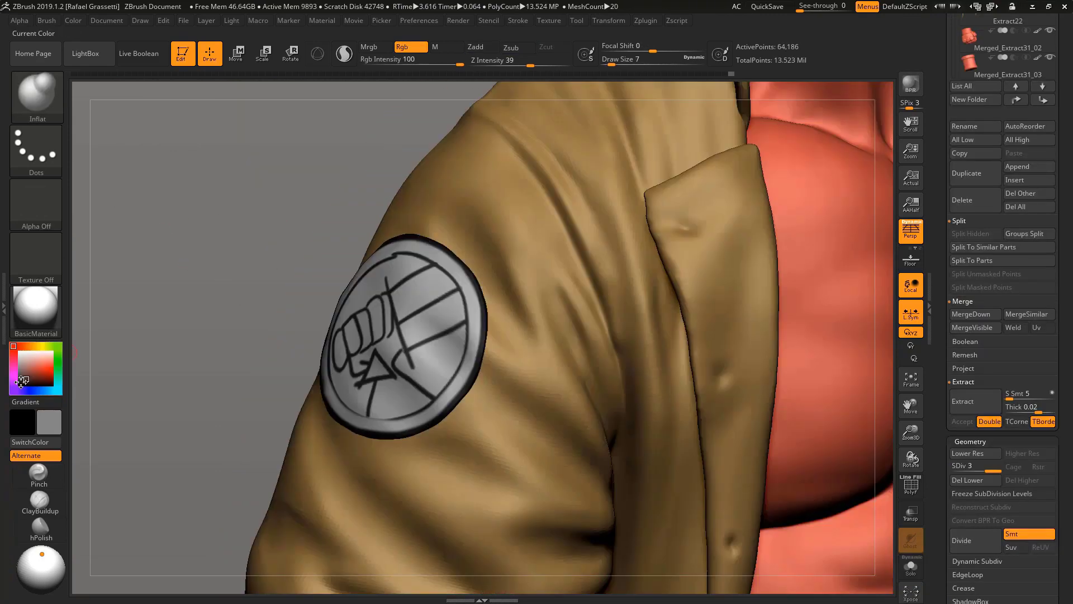
Step: Paint the inner ring line of the sleeve's fist emblem at draw size 4 and sample a colour from it
key("s")
left_click_drag(462, 315, 460, 315)
left_click_drag(467, 324, 418, 410)
right_click_drag(399, 413, 433, 411)
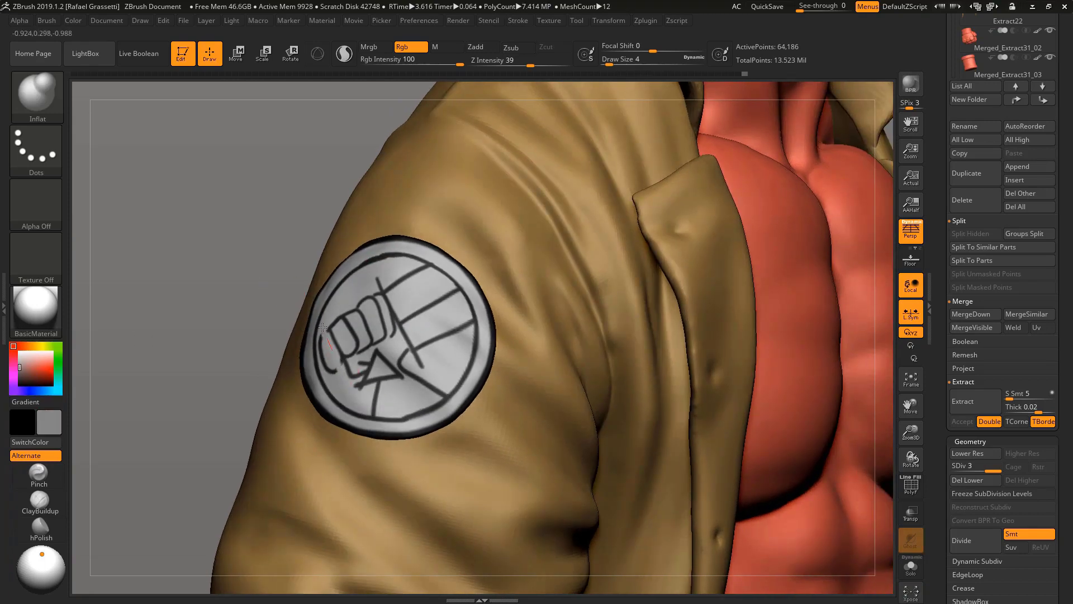
key("c")
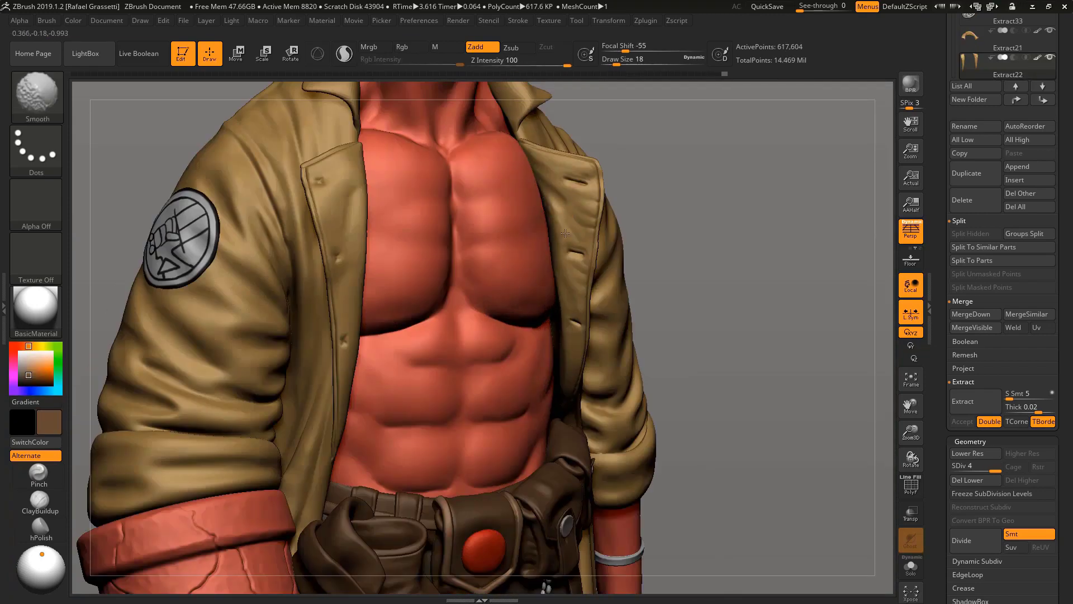
Step: Refine the jacket's front edge beside the lowest buttonhole with the Clay brush at draw size 22
key("shift")
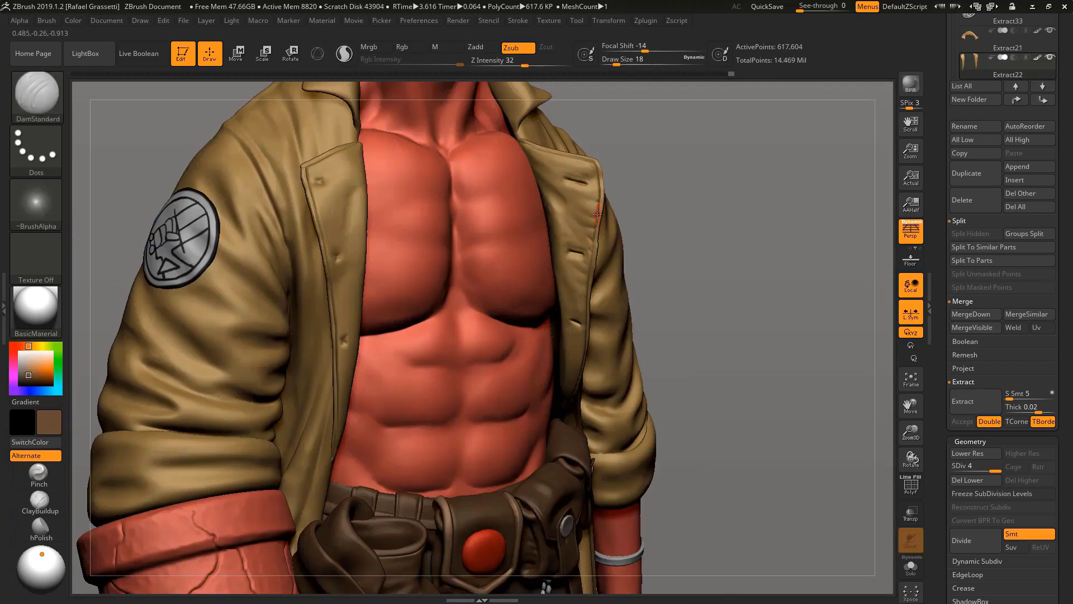
key("shift")
key("d")
key("b")
key("c")
key("l")
left_click_drag(580, 347, 574, 351)
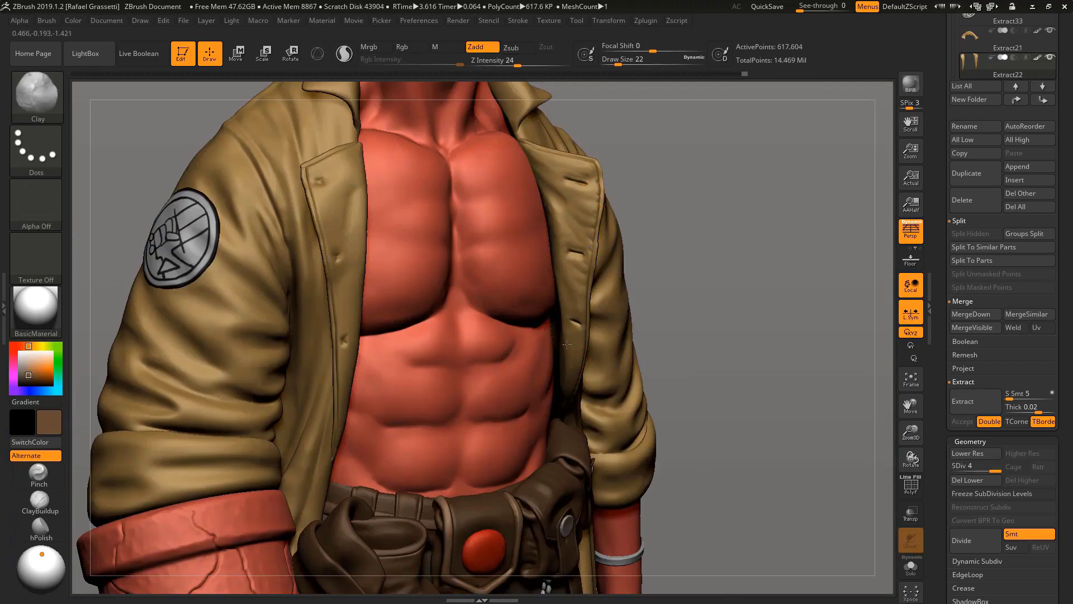
right_click_drag(466, 383, 484, 329, "ctrl")
right_click_drag(503, 151, 581, 237, "alt")
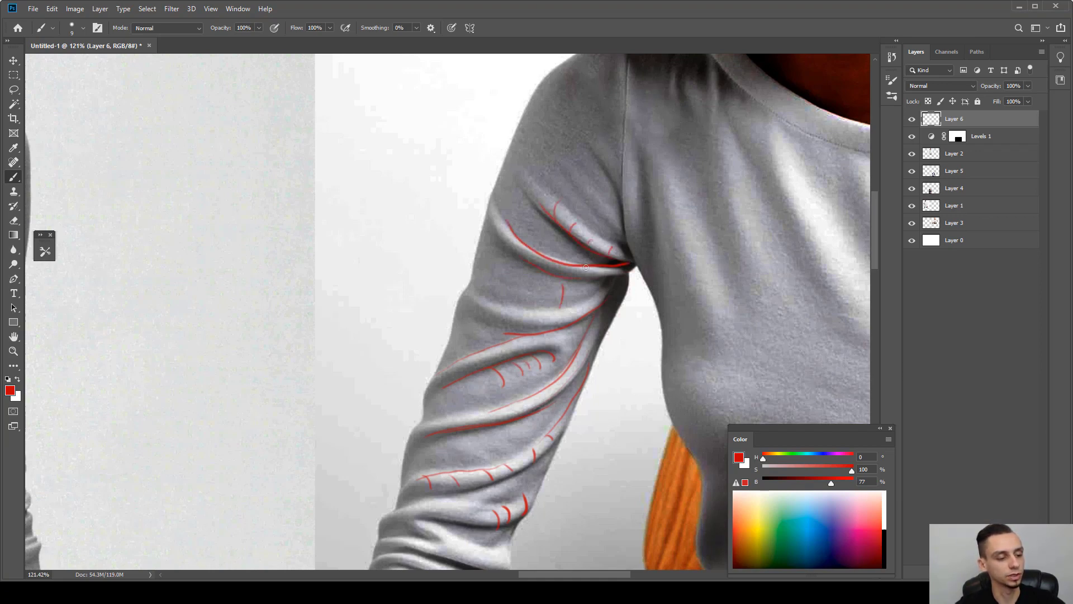
left_click_drag(455, 268, 403, 264, "ctrl")
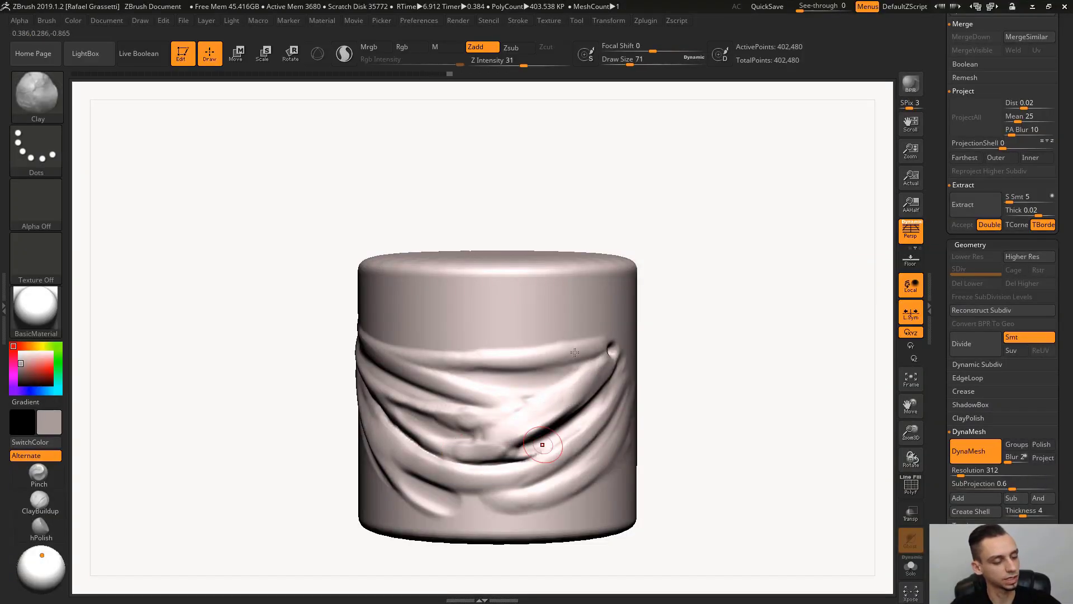
Step: Change the light direction on the folded cloth cylinder to shade its folds more strongly
left_click(231, 20)
left_click_drag(330, 135, 318, 141)
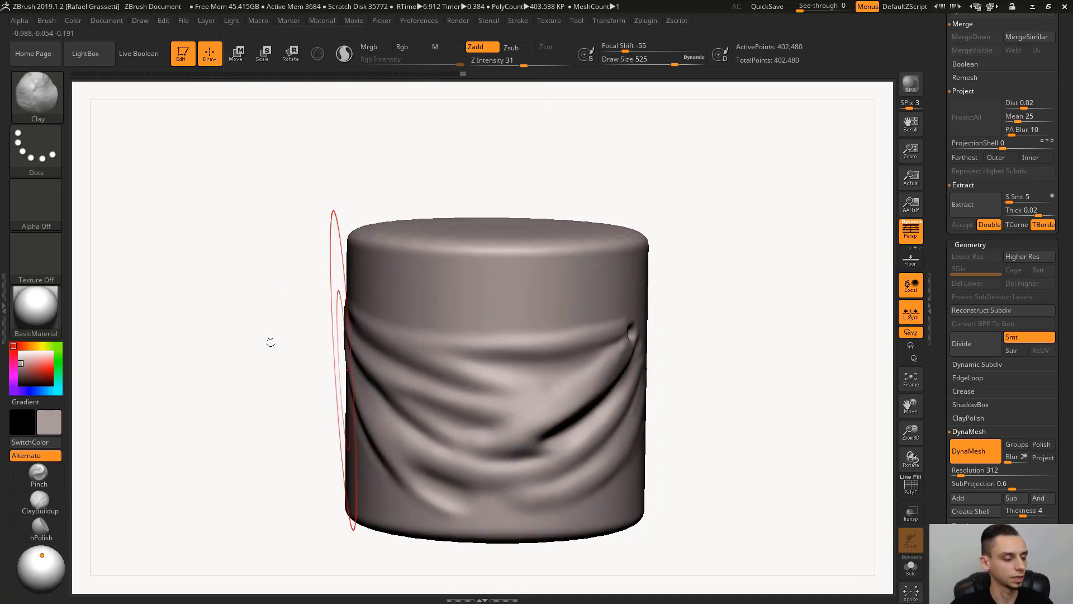
mouse_move(271, 342)
left_mouse_down("alt")
mouse_move(204, 359)
mouse_move(308, 384)
mouse_move(276, 392)
mouse_move(259, 371)
mouse_move(330, 402)
left_mouse_up("alt")
Step: Sculpt over the cylinder's cloth folds with the Standard brush at draw size 87
key("s")
key("1")
mouse_move(492, 423)
left_mouse_down()
mouse_move(473, 423)
mouse_move(469, 390)
left_mouse_up()
key("s")
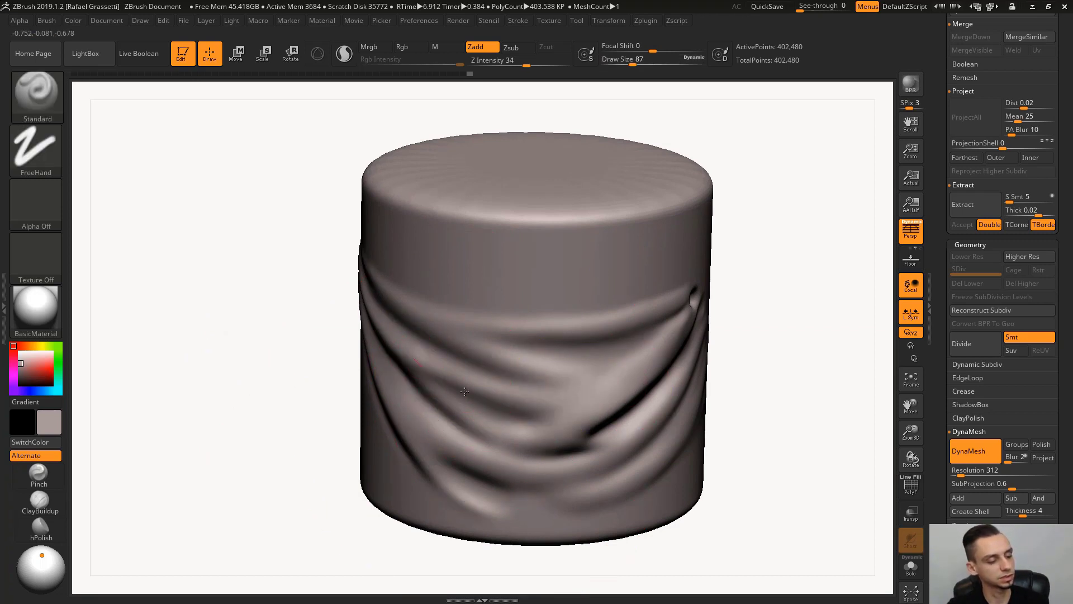
left_click_drag(342, 395, 337, 386)
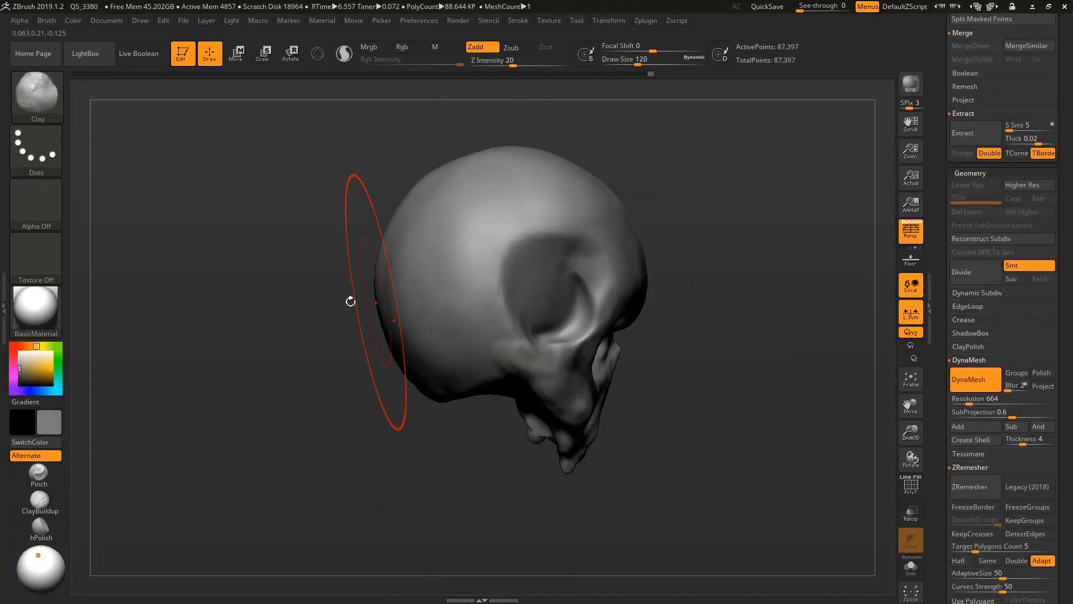
Step: Refine the skull's forms around the upper jaw and cheek, switching from Clay to the Standard brush at draw size 20
mouse_move(365, 312)
left_mouse_down()
mouse_move(499, 413)
mouse_move(482, 406)
left_mouse_up()
key("s")
key("s")
left_click_drag(526, 345, 529, 345)
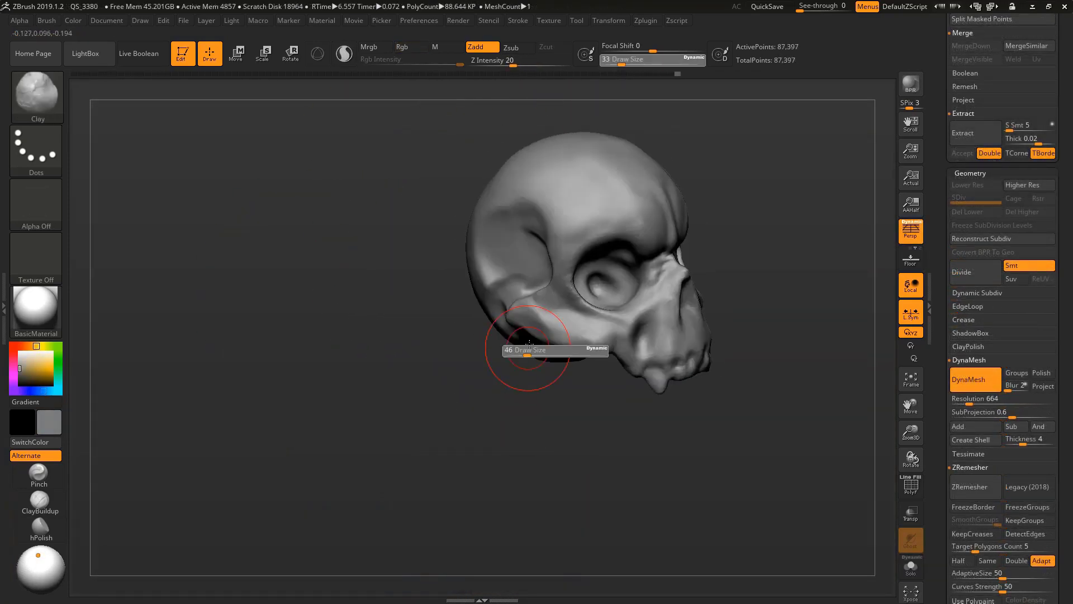
mouse_move(603, 419)
left_mouse_down()
mouse_move(503, 408)
mouse_move(475, 391)
left_mouse_up()
key("b")
key("s")
key("t")
left_click_drag(665, 350, 659, 359)
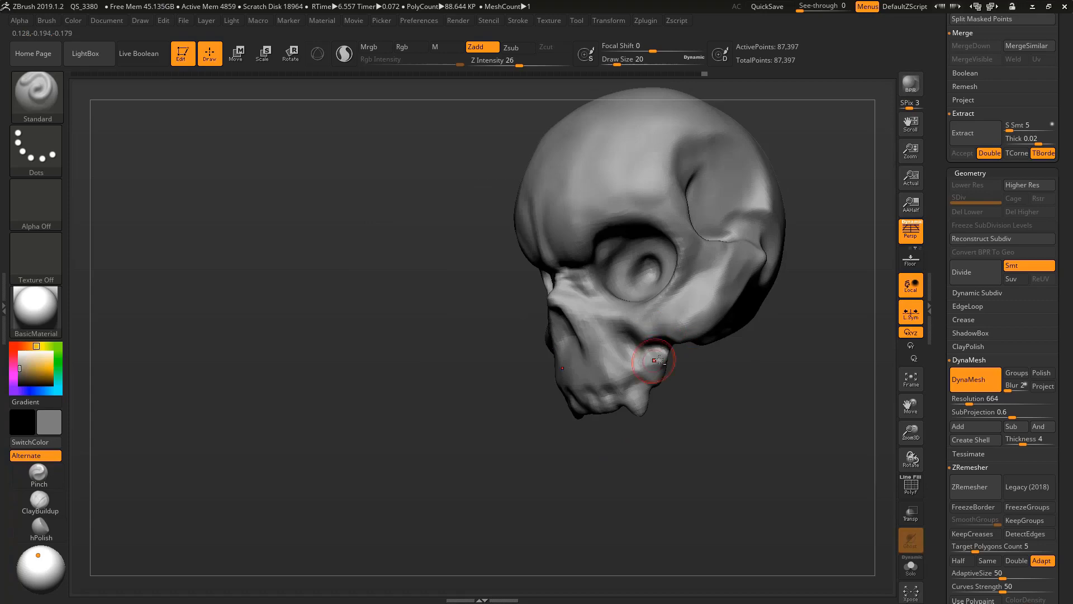
left_click_drag(441, 231, 548, 246)
left_click_drag(551, 307, 586, 331)
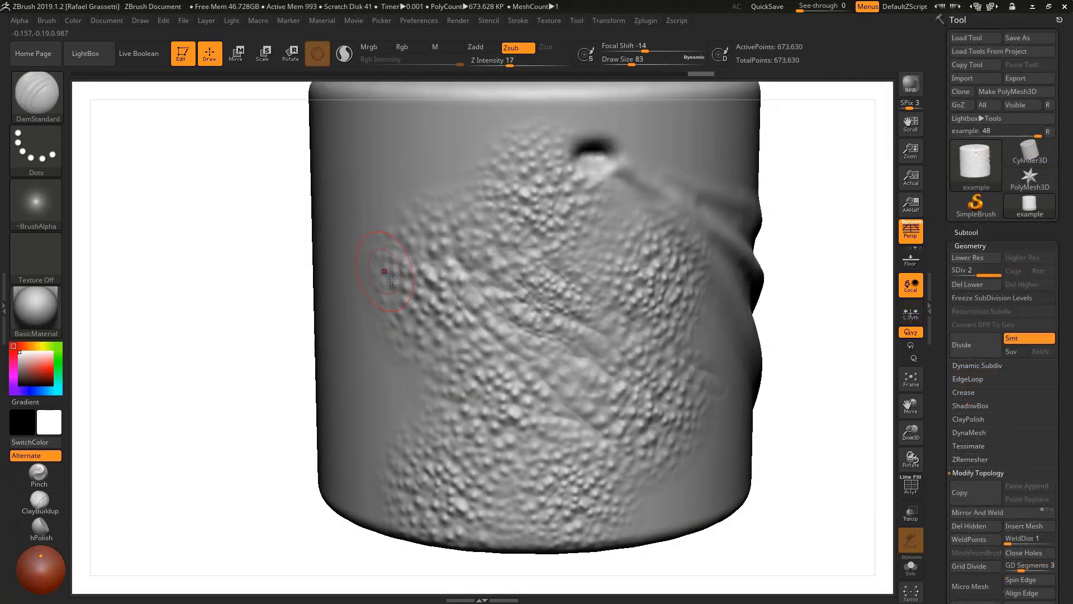
Step: Carve a wrinkle through the cylinder's scaly skin with DamStandard at draw size 83, and activate surface noise
left_click_drag(480, 391, 442, 324)
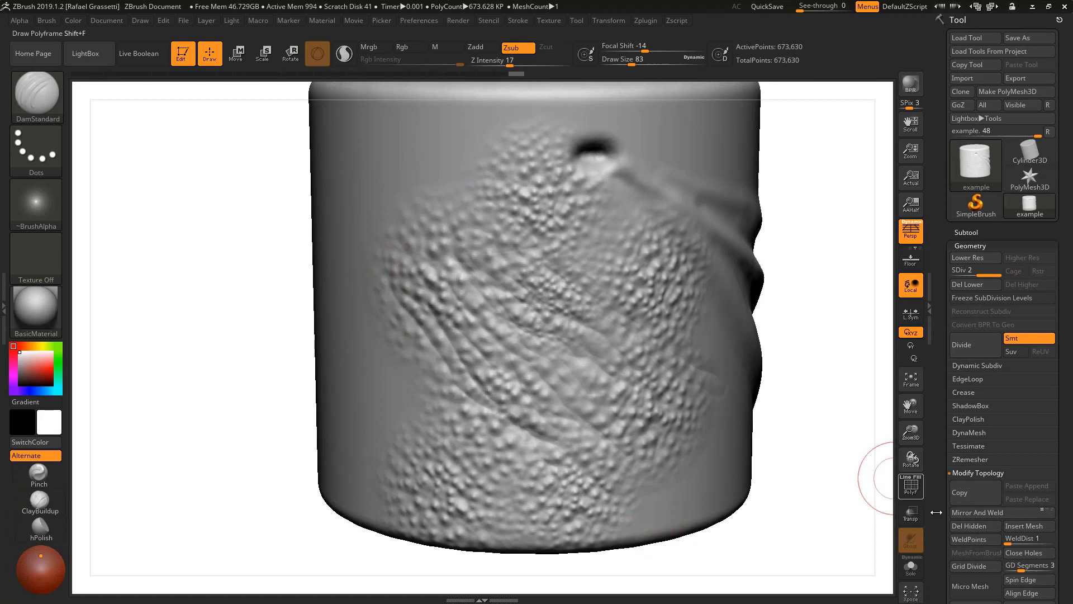
scroll(958, 448, "down", 10)
key("shift")
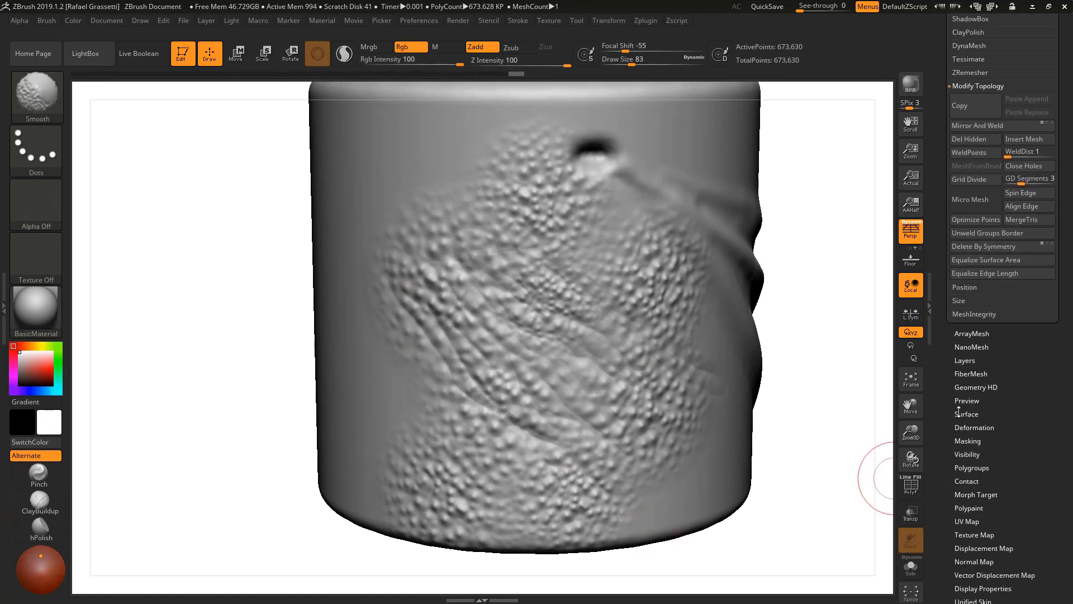
left_click(958, 414)
left_click(960, 425)
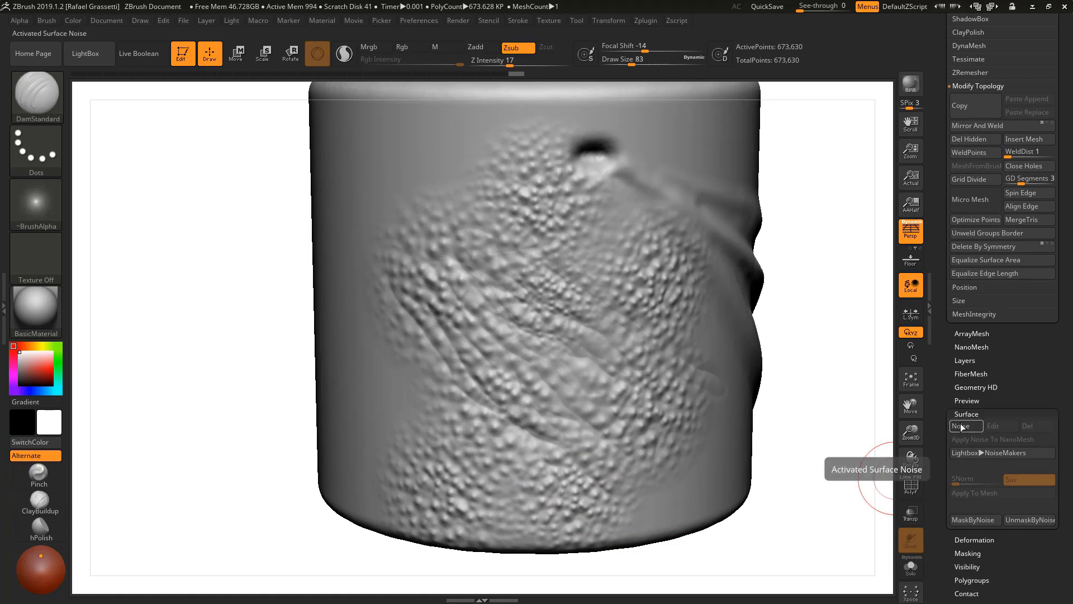
left_click(590, 505)
left_click(961, 258)
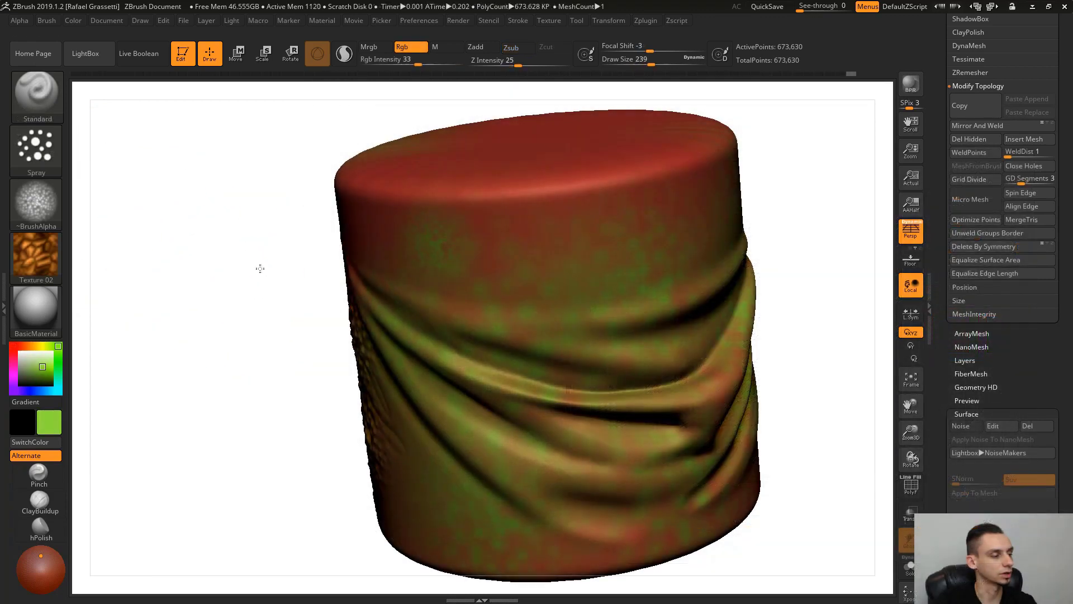
Step: Set the Standard brush to the DragRect stroke with RGB intensity 100 and a white paint colour
left_click(36, 148)
left_click(158, 158)
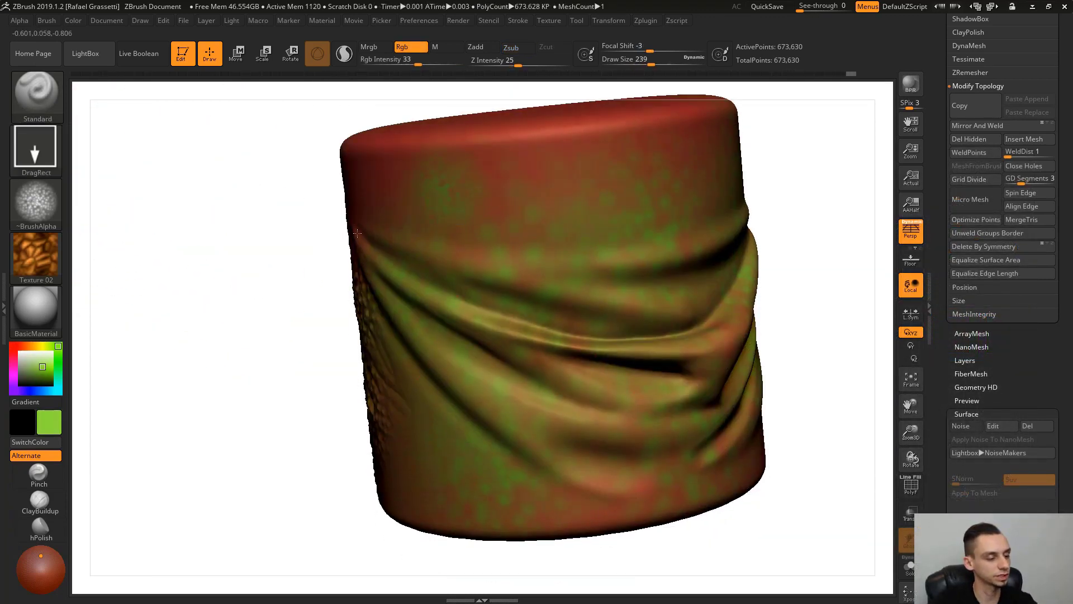
left_click_drag(226, 225, 367, 241, "alt")
left_click(418, 61)
type("100")
key("Return")
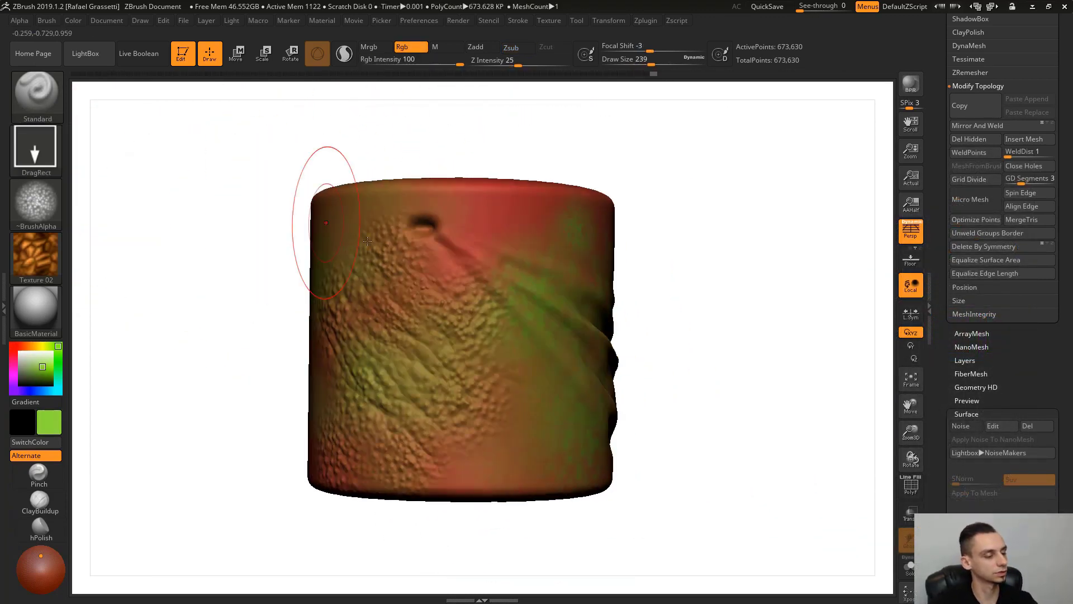
left_click(19, 352)
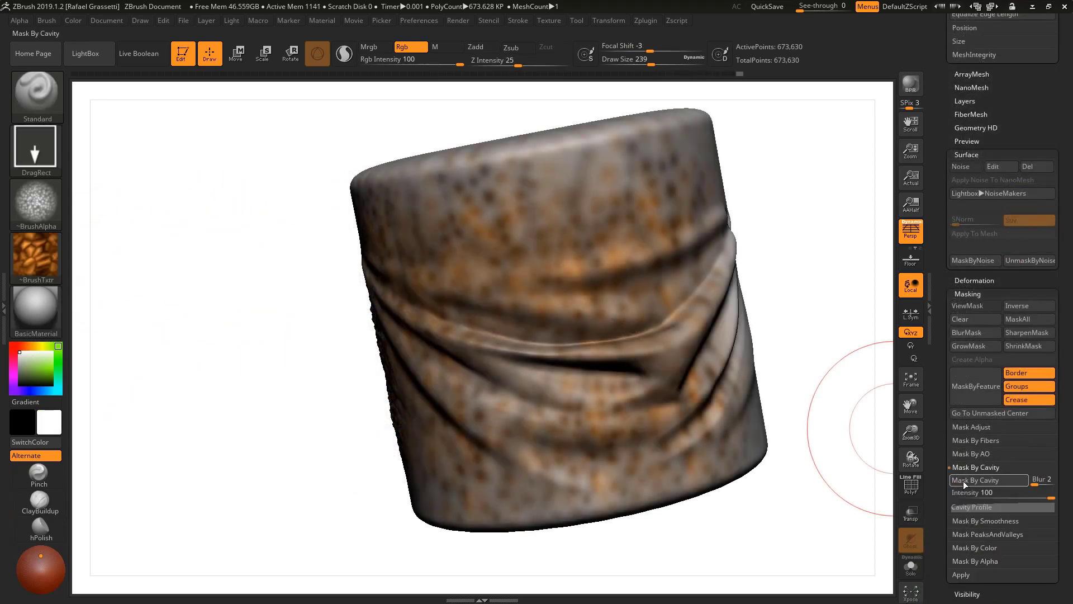
Step: Mask the textured cylinder by cavity using an adjusted cavity profile curve, and blur the mask
left_click(979, 509)
left_click_drag(979, 511, 1005, 544)
left_click(989, 481)
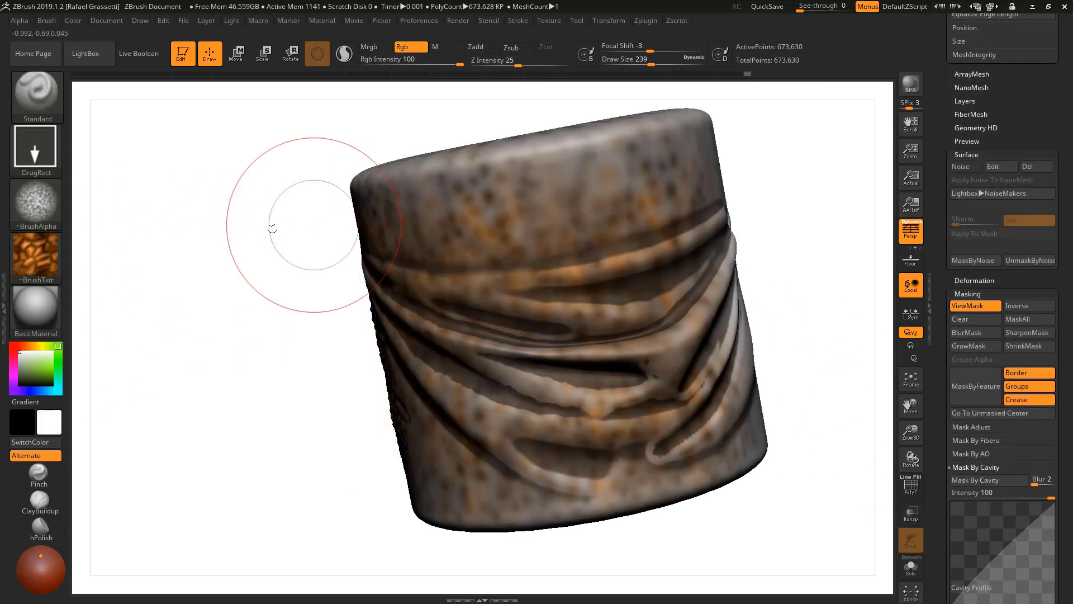
left_click_drag(270, 227, 265, 261)
left_click(962, 333)
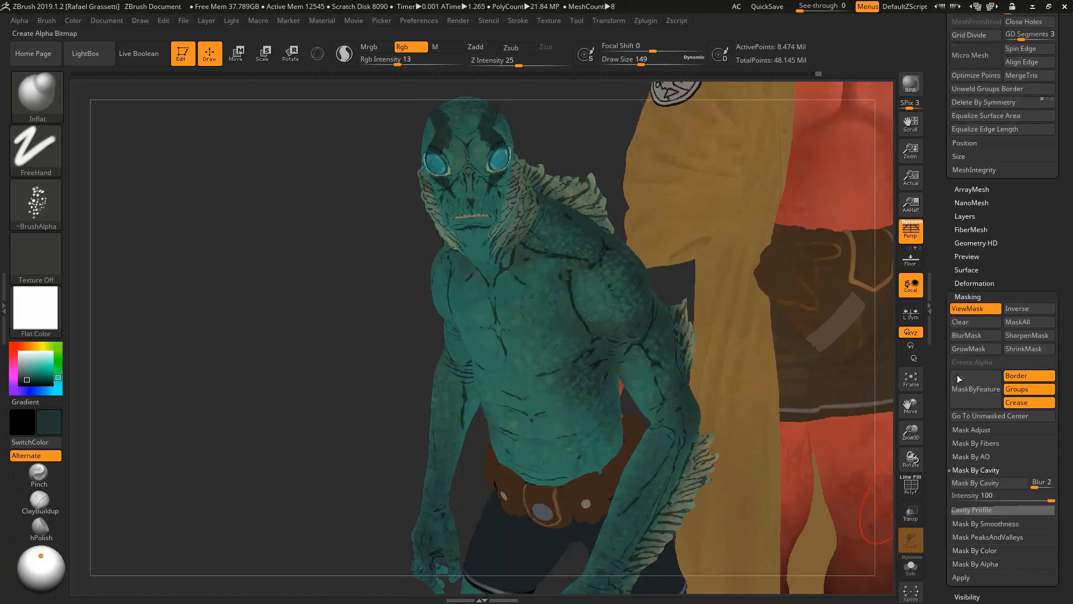
Step: Mask the green fish creature by cavity with the cavity profile curve expanded, and hide the mask display
left_click(973, 509)
left_click(984, 481)
left_click(984, 308)
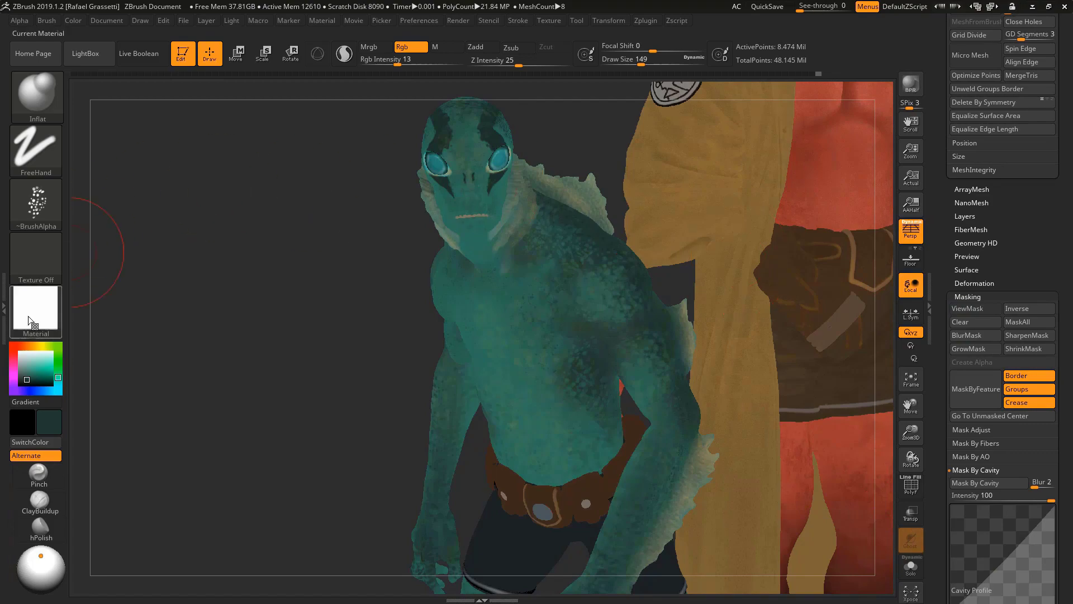